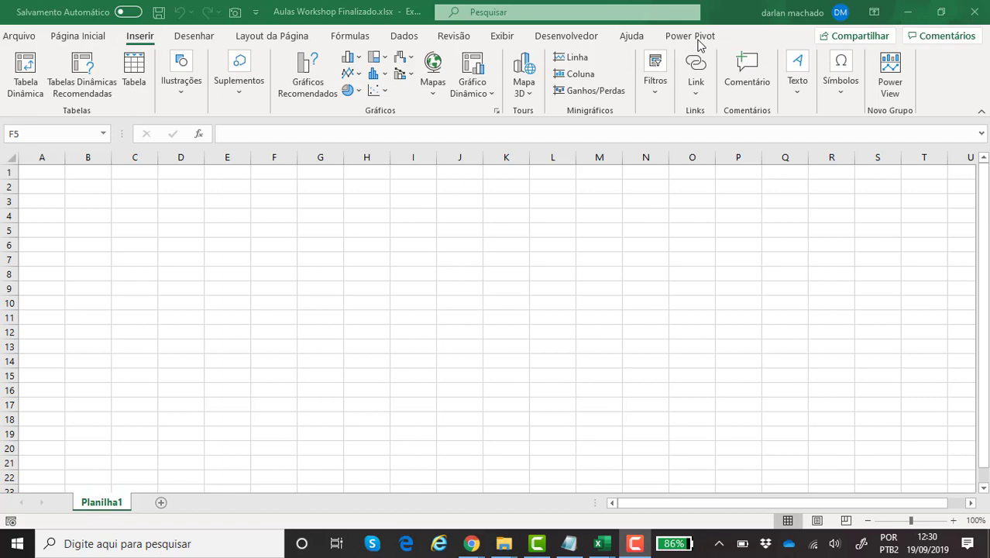
# Open the workbook's data model in the Power Pivot window and enlarge the table grid above the calculation area
pyautogui.click(698, 40)
pyautogui.click(135, 39)
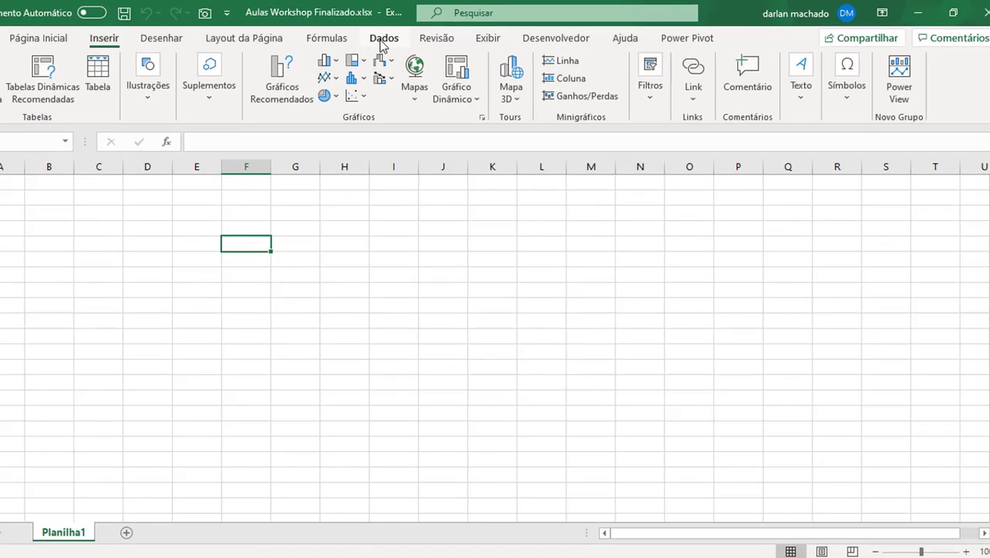
pyautogui.click(381, 40)
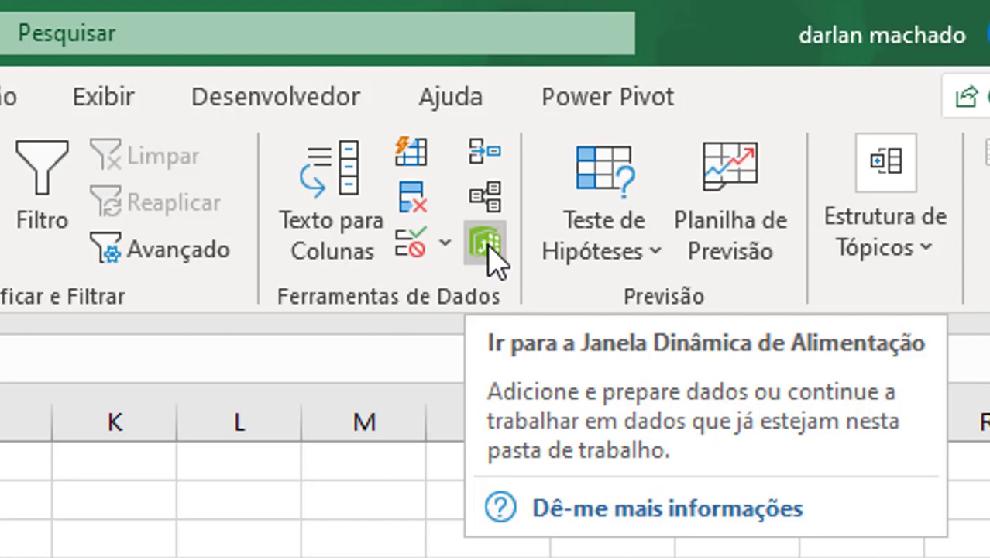
pyautogui.click(487, 244)
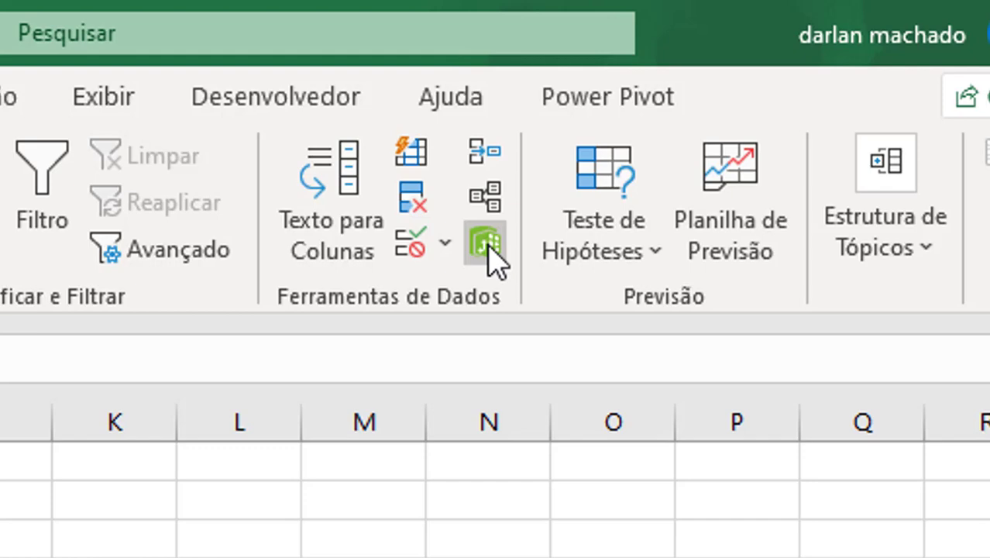
pyautogui.click(599, 100)
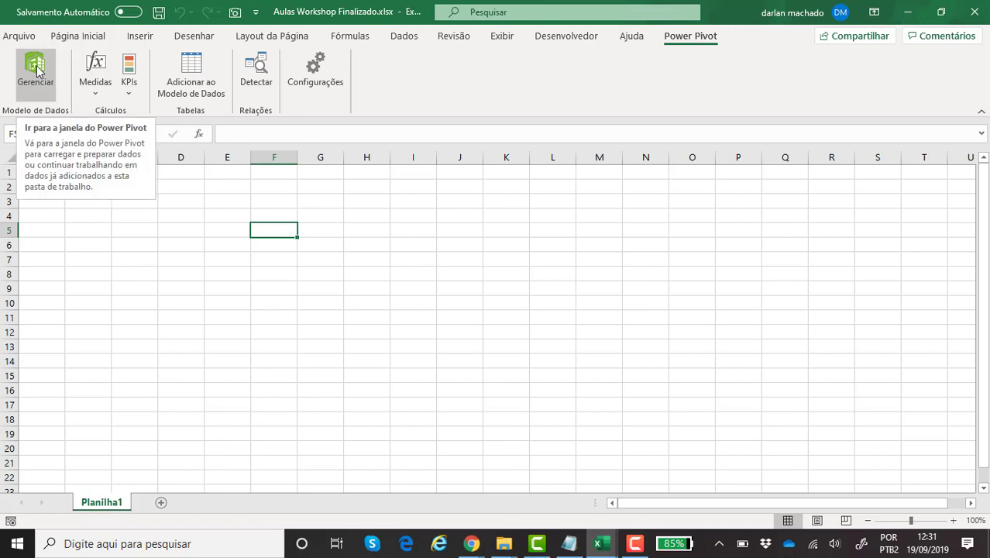
pyautogui.click(402, 36)
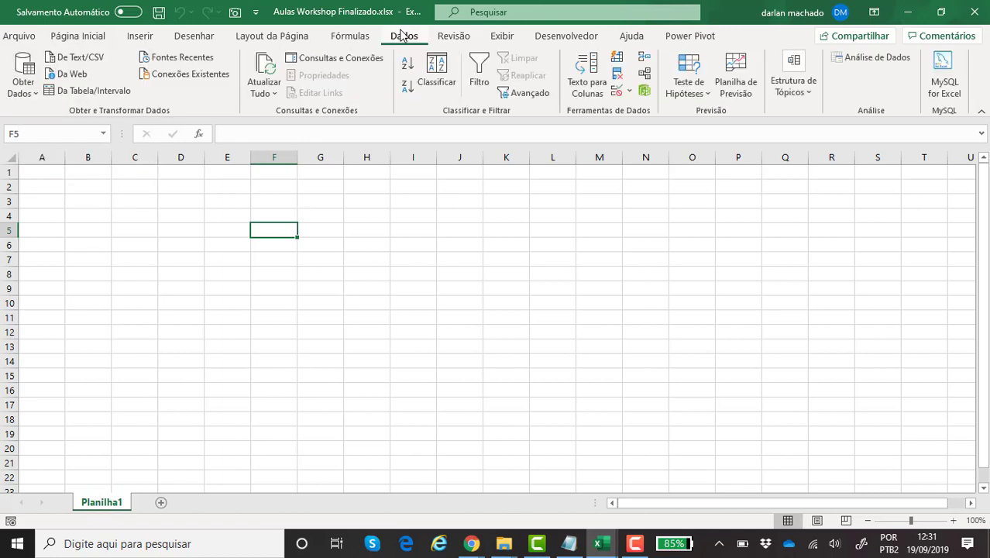
pyautogui.click(642, 93)
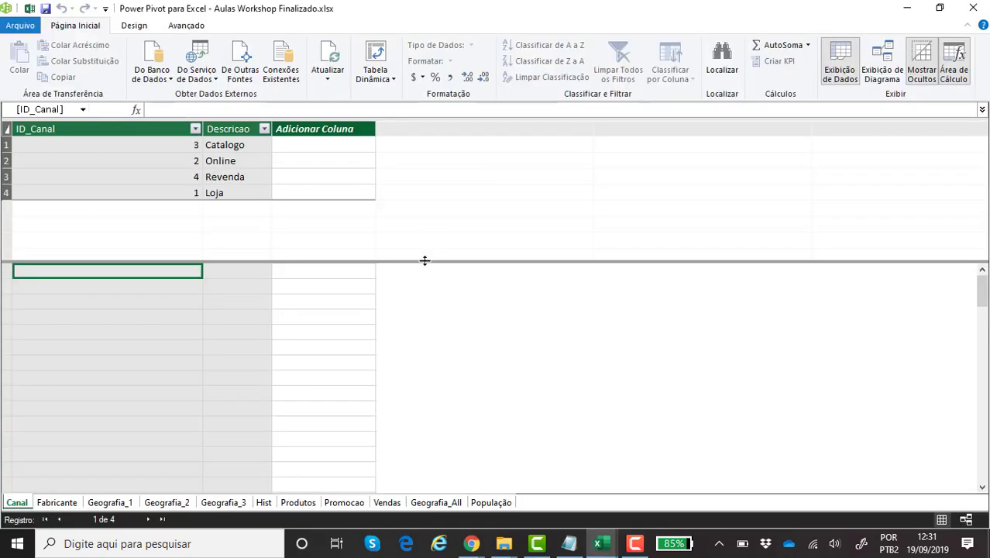
pyautogui.moveTo(434, 262); pyautogui.dragTo(440, 316)
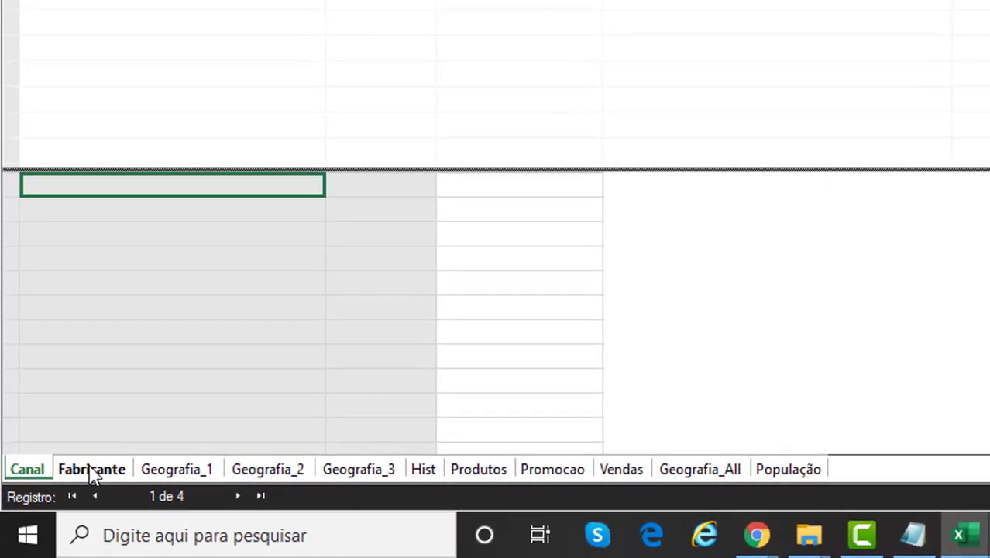
# Look through the data model's tables from Fabricante to População, including the geography, product, promotion and sales tables
pyautogui.click(92, 471)
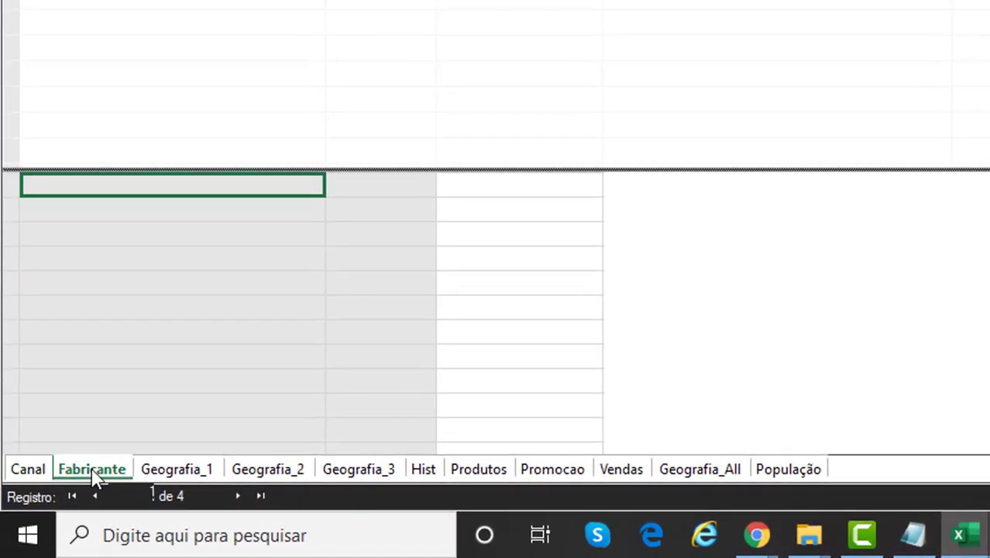
pyautogui.click(168, 471)
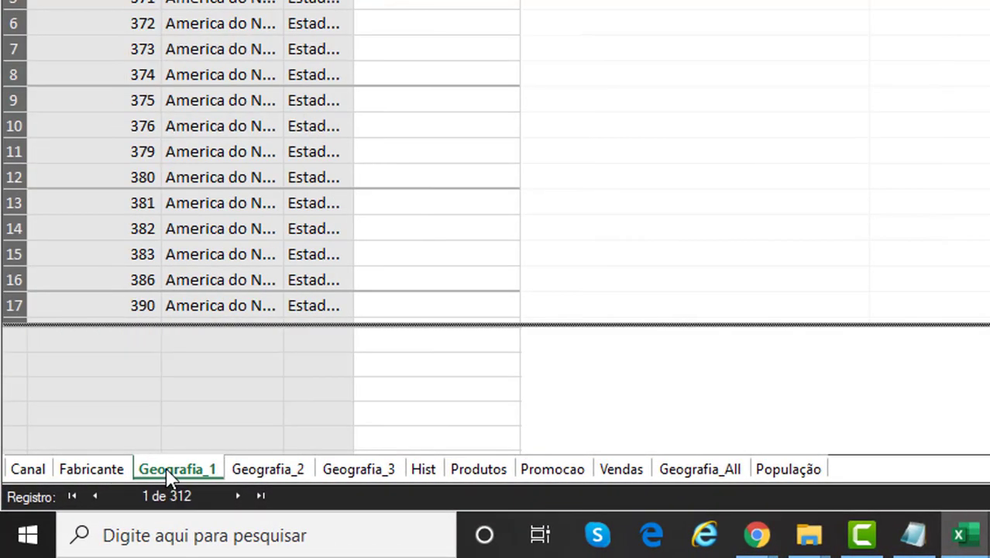
pyautogui.click(261, 471)
pyautogui.click(353, 472)
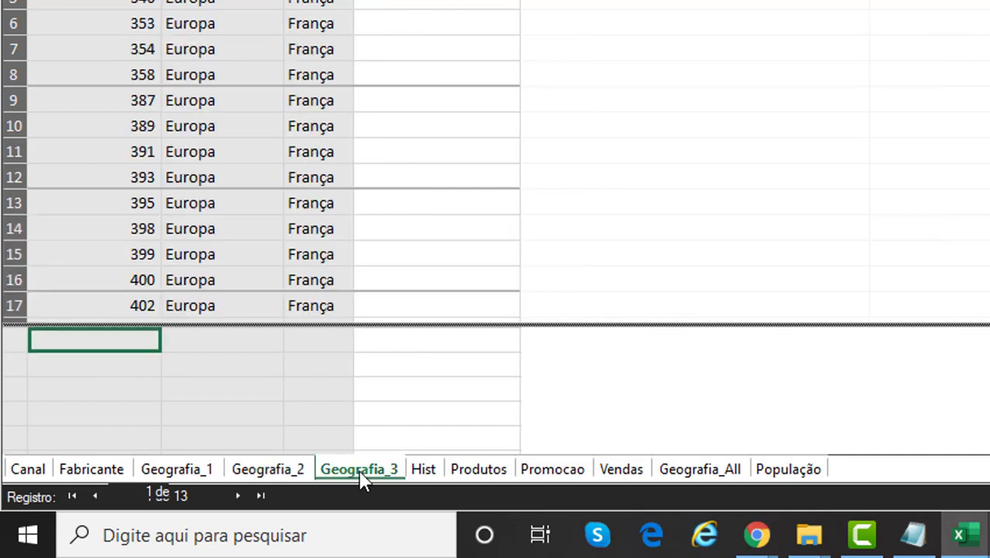
pyautogui.click(427, 472)
pyautogui.click(479, 471)
pyautogui.doubleClick(553, 473)
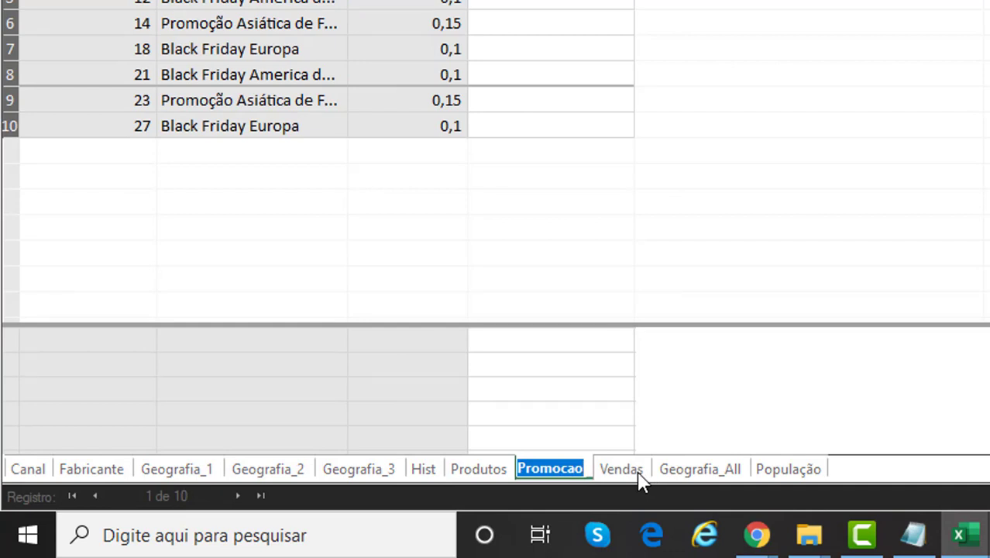
pyautogui.click(462, 281)
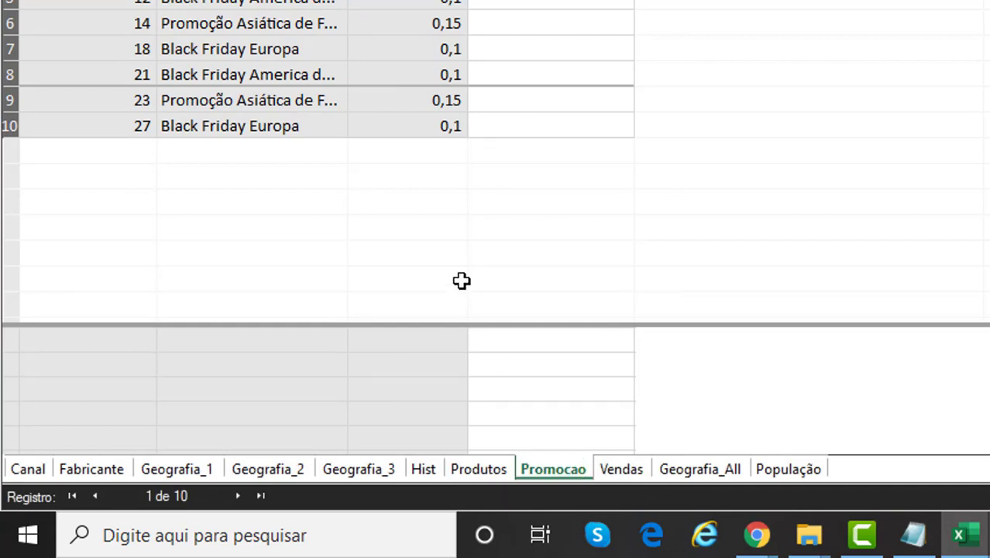
pyautogui.click(500, 470)
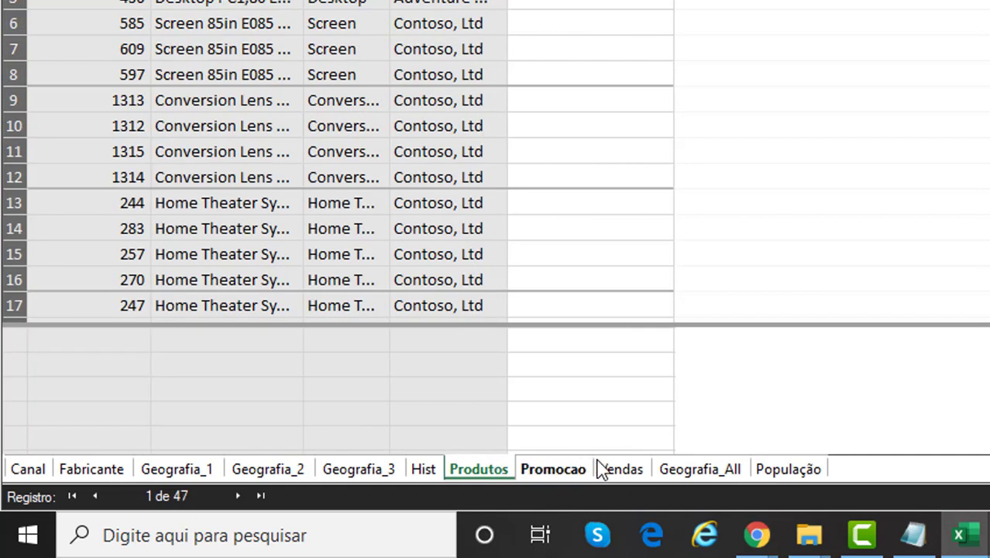
pyautogui.click(623, 471)
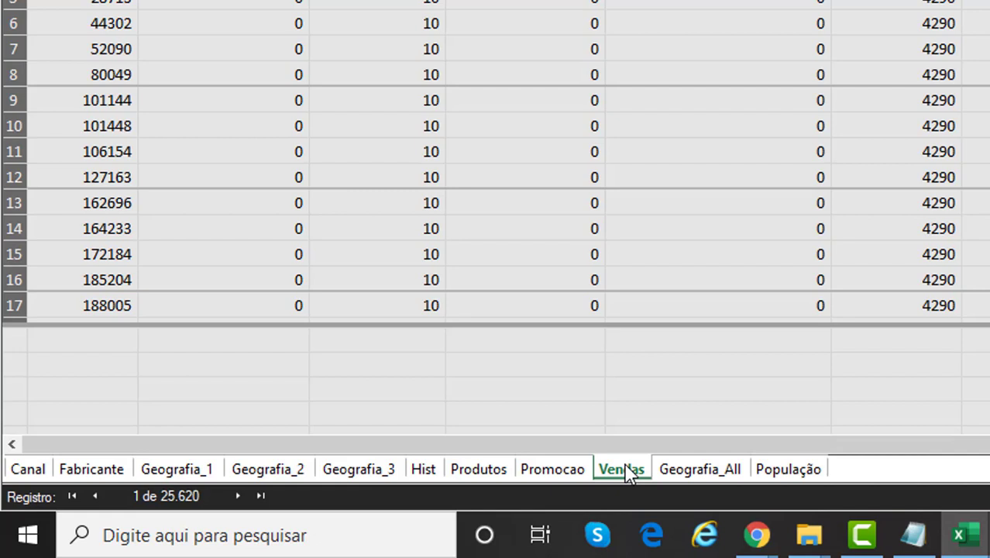
pyautogui.click(692, 471)
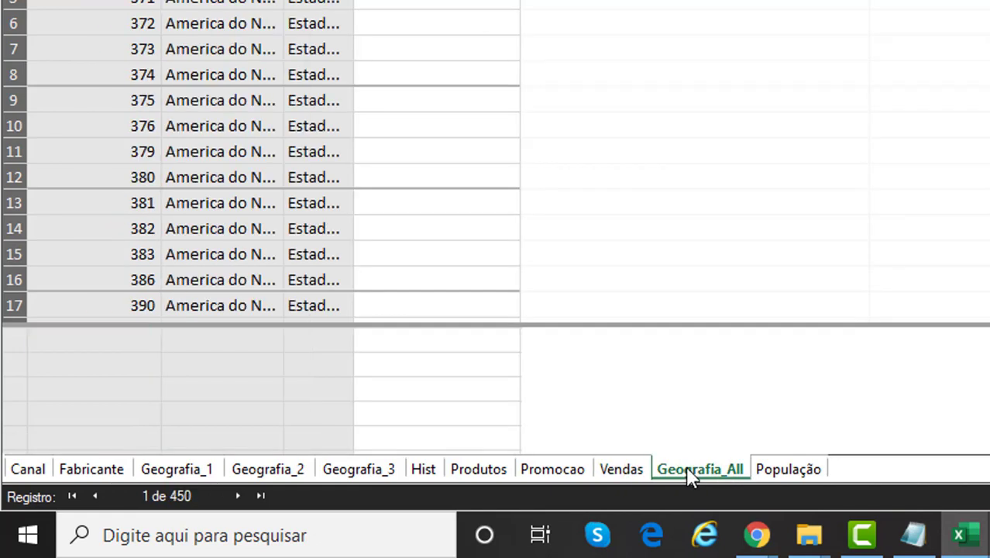
pyautogui.click(781, 472)
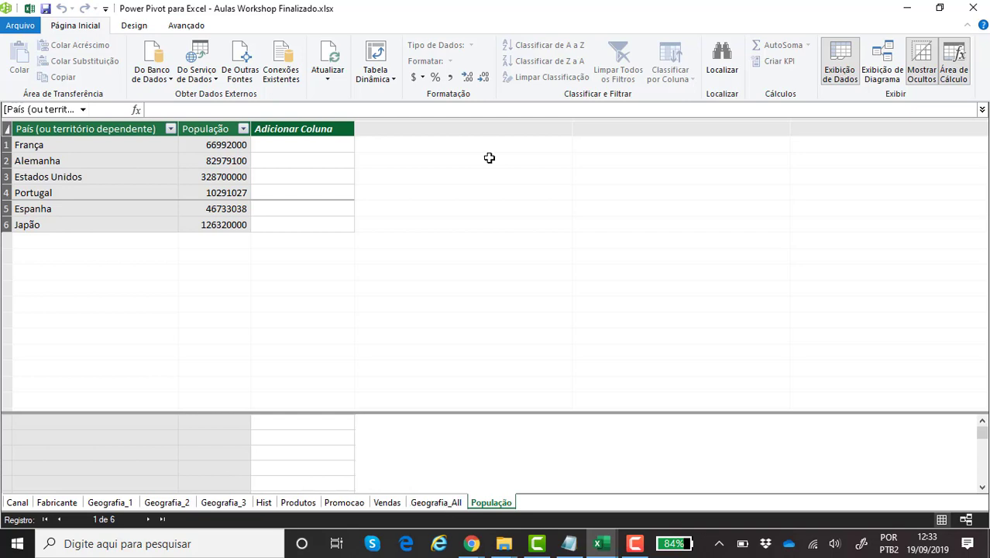
# Create a new date table in the data model and widen its Date column
pyautogui.click(190, 28)
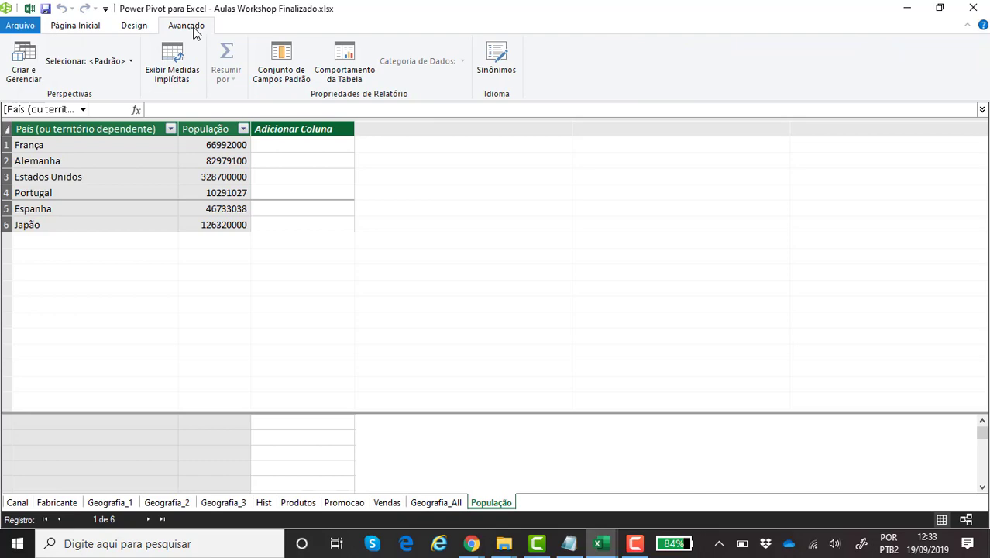
pyautogui.click(132, 27)
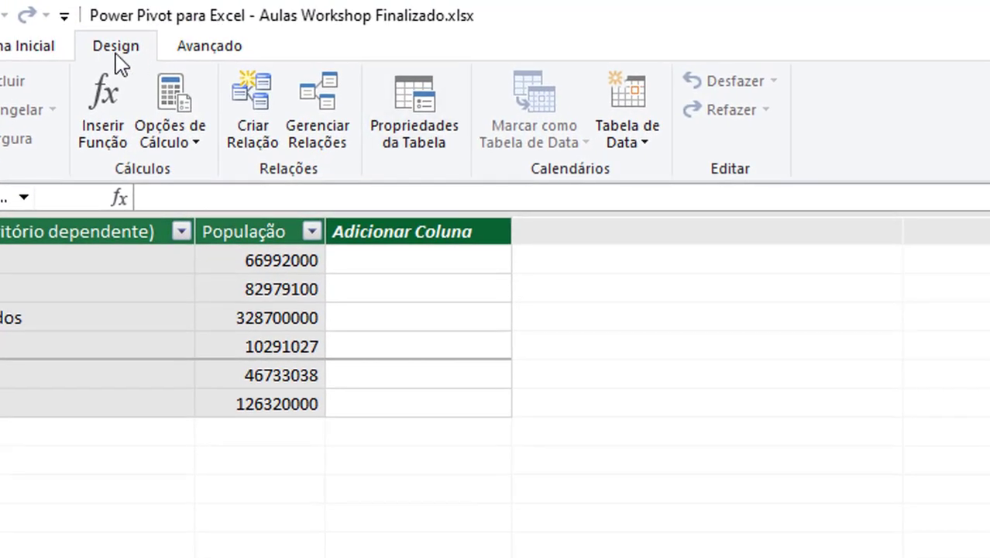
pyautogui.click(645, 143)
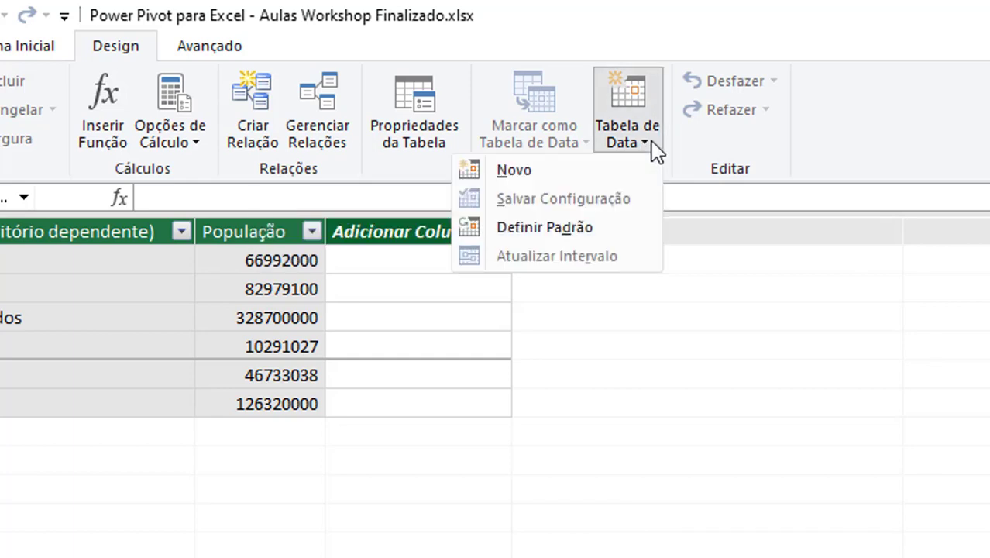
pyautogui.click(588, 171)
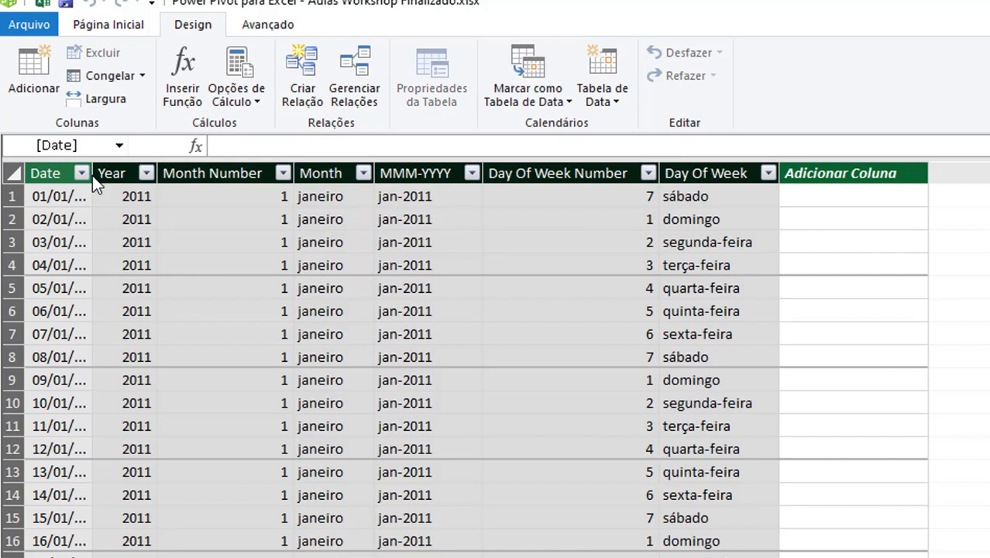
pyautogui.moveTo(92, 175); pyautogui.dragTo(143, 183)
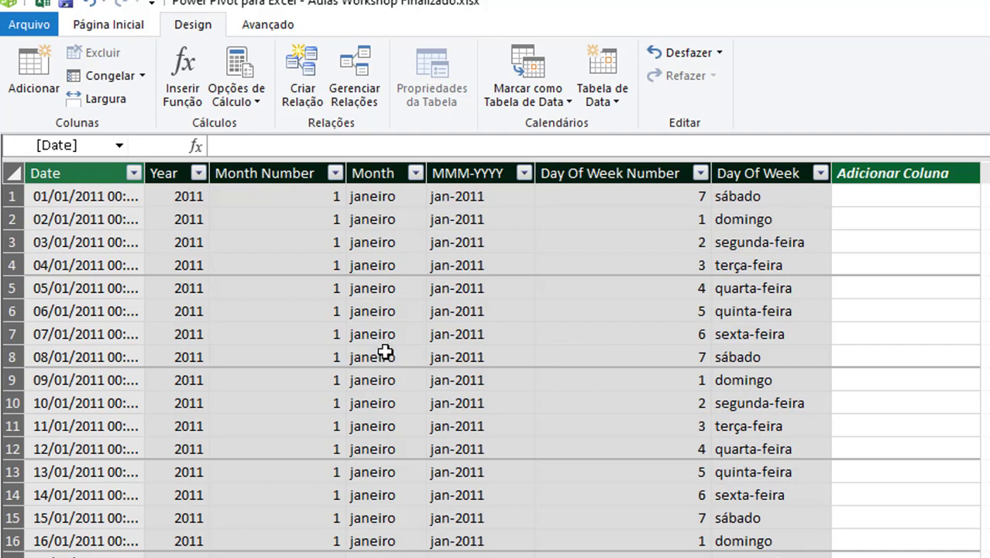
# Add a new column named "Mês Abrev" after Day Of Week in the date table
pyautogui.doubleClick(871, 172)
pyautogui.write('Mês')
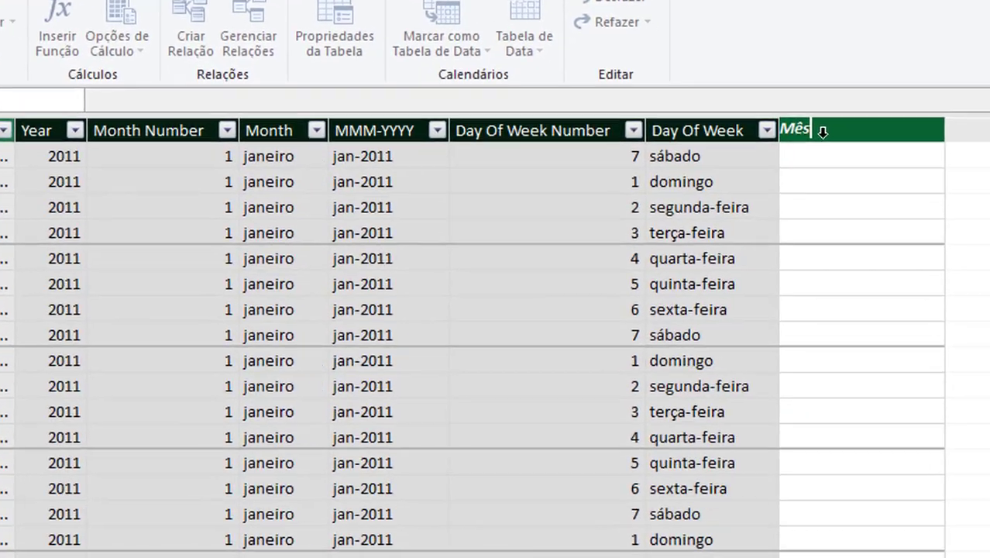
pyautogui.write(' Abrev')
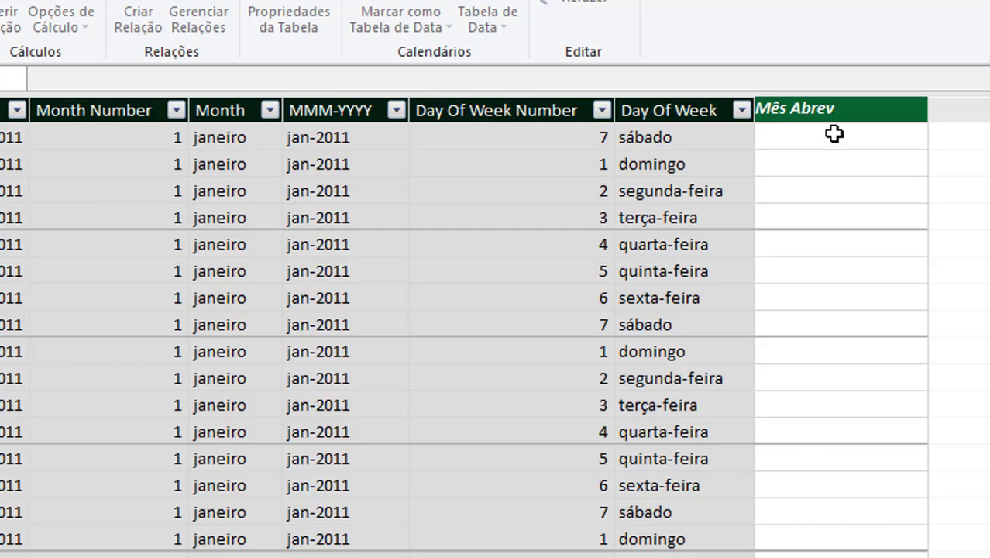
pyautogui.click(834, 134)
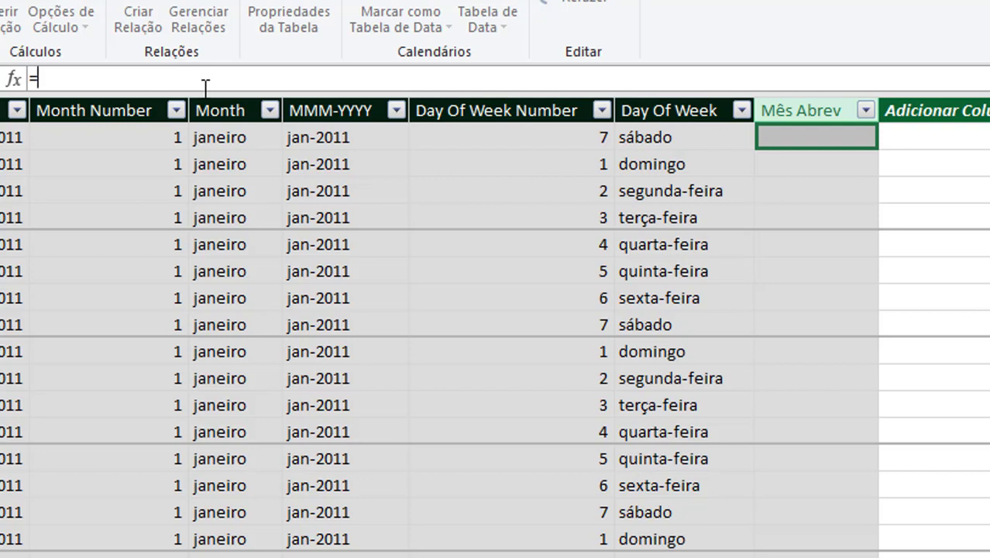
# Fill the Mês Abrev column with the first three letters of the month using =left('Calendar'[Month];3)
pyautogui.write('left')
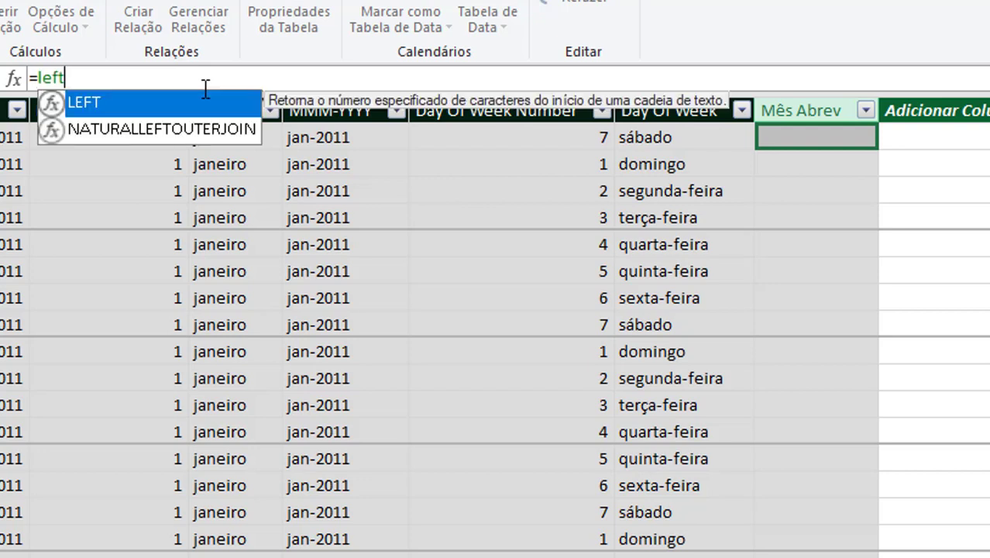
pyautogui.write('(')
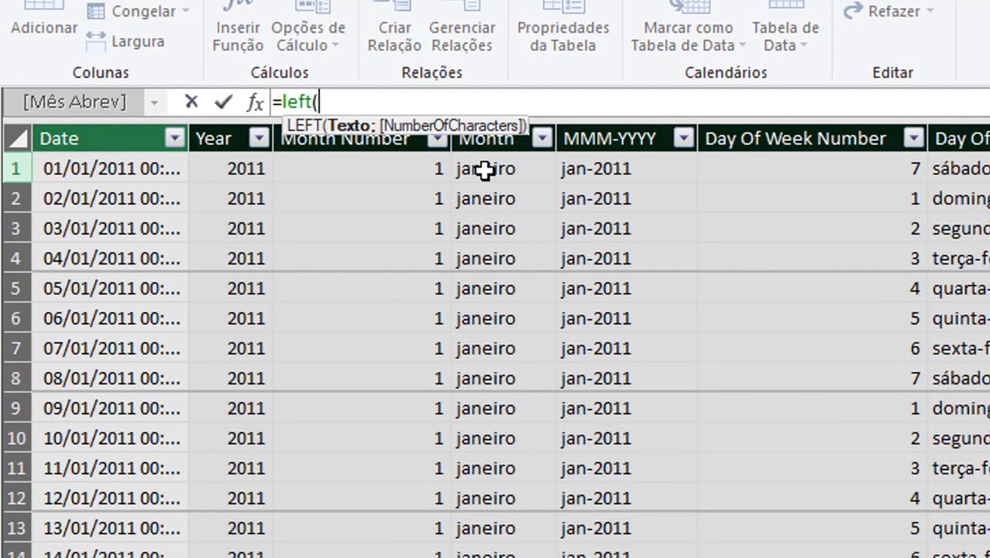
pyautogui.click(485, 170)
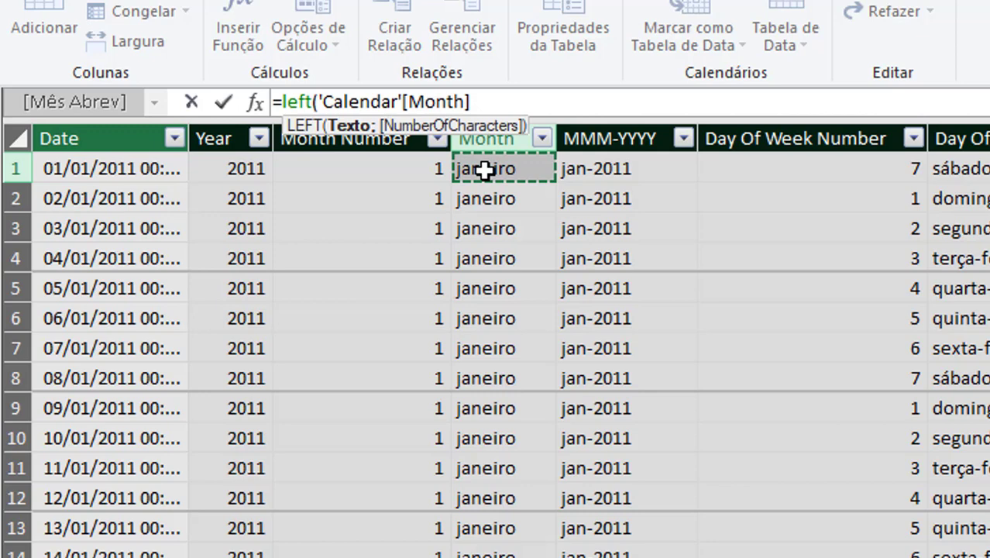
pyautogui.write(';')
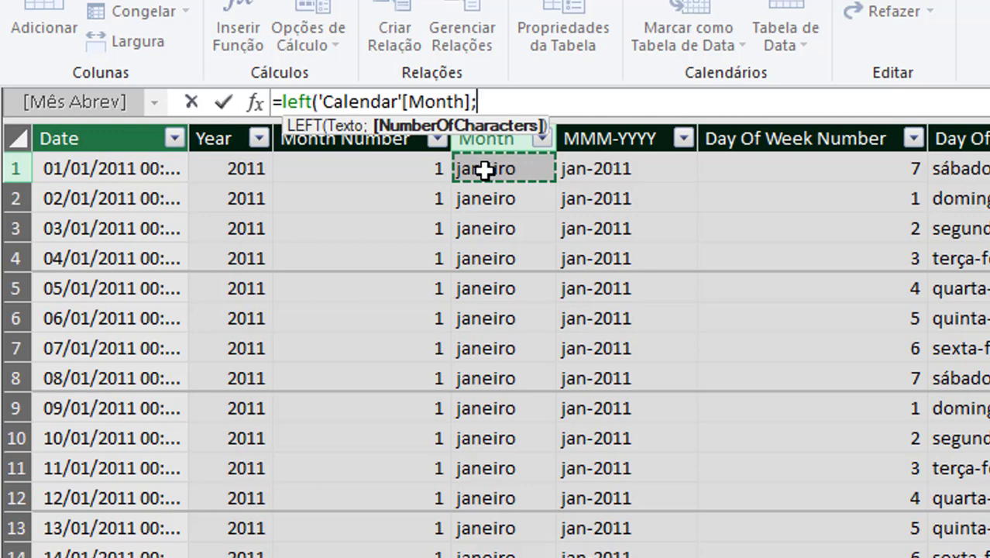
pyautogui.write('3')
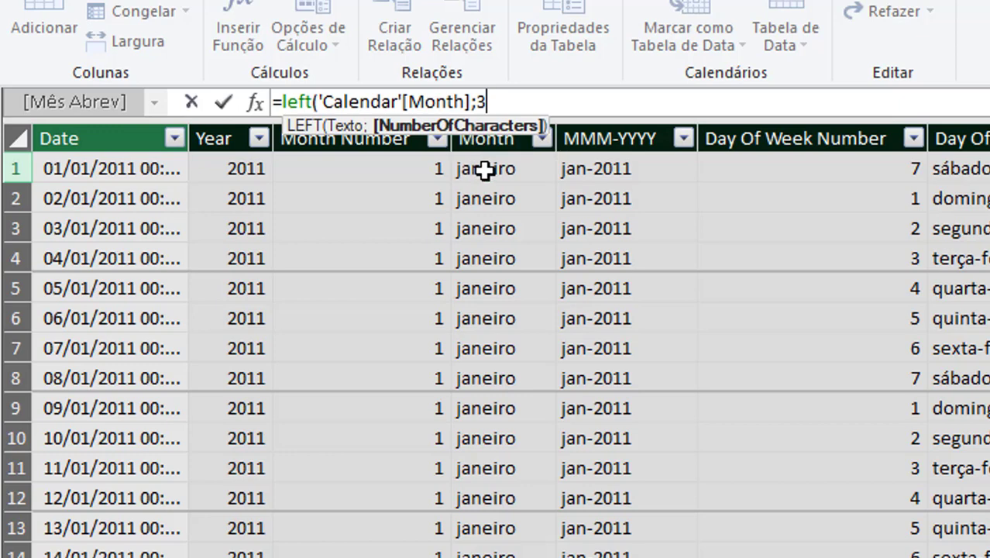
pyautogui.write(')')
pyautogui.press('Return')
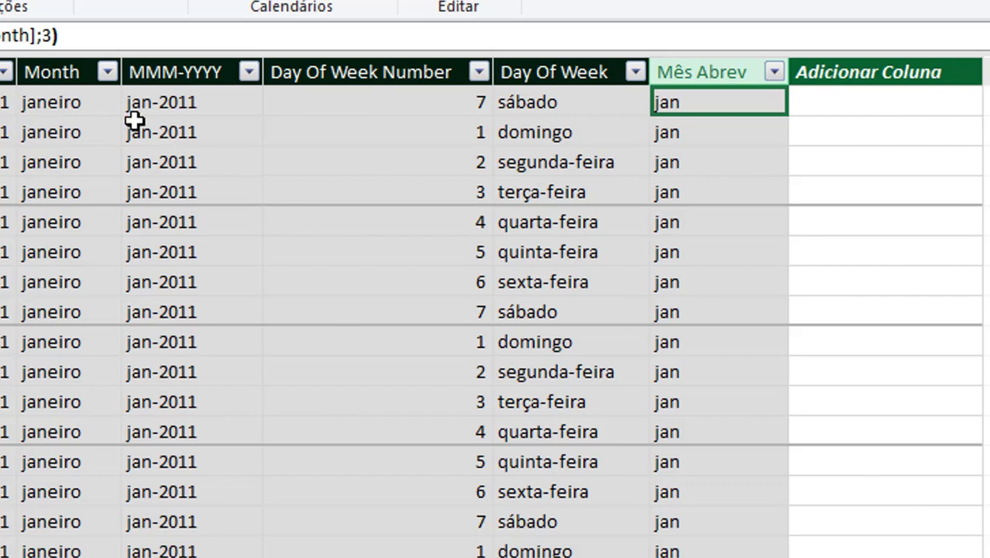
# Sort the Month column by the Month Number column
pyautogui.click(57, 70)
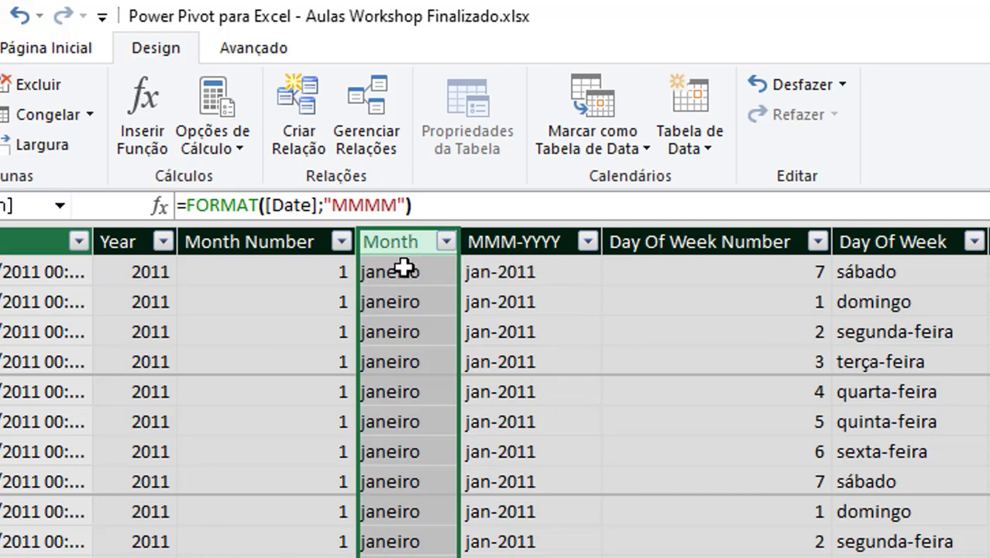
pyautogui.click(48, 48)
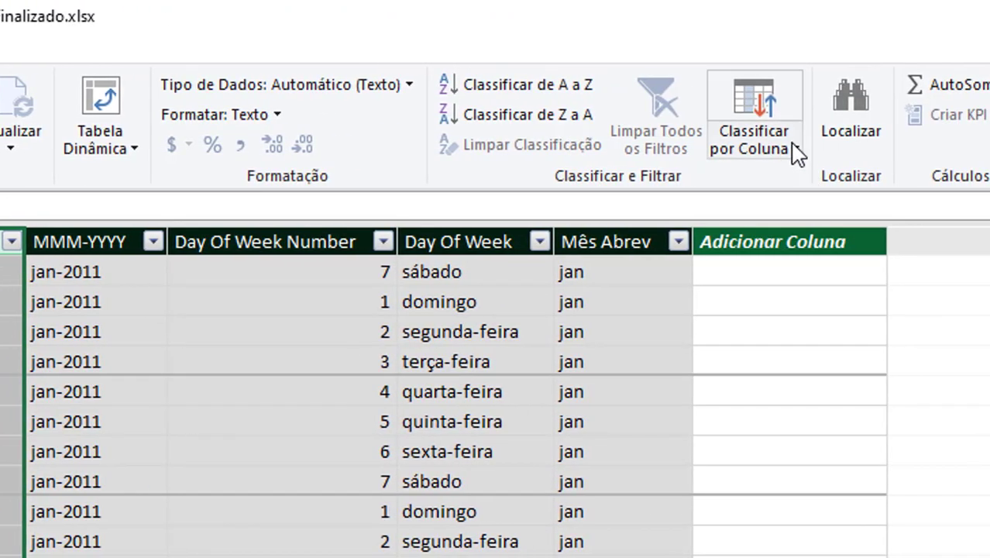
pyautogui.click(795, 152)
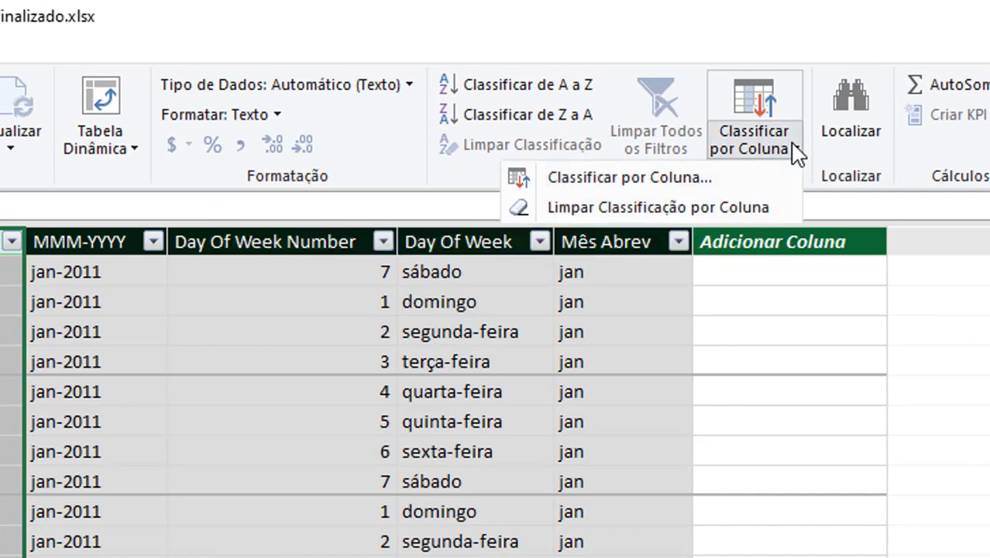
pyautogui.click(681, 179)
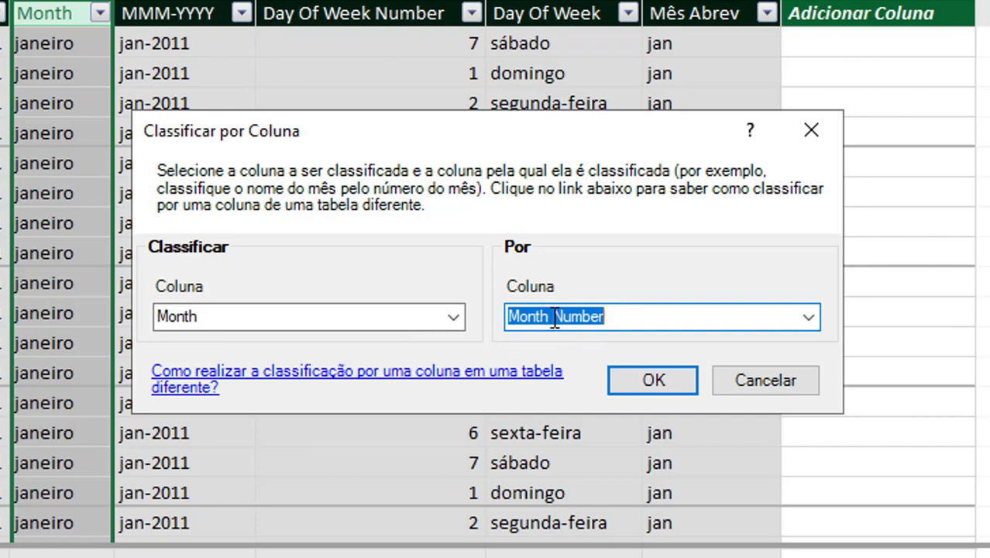
pyautogui.click(647, 378)
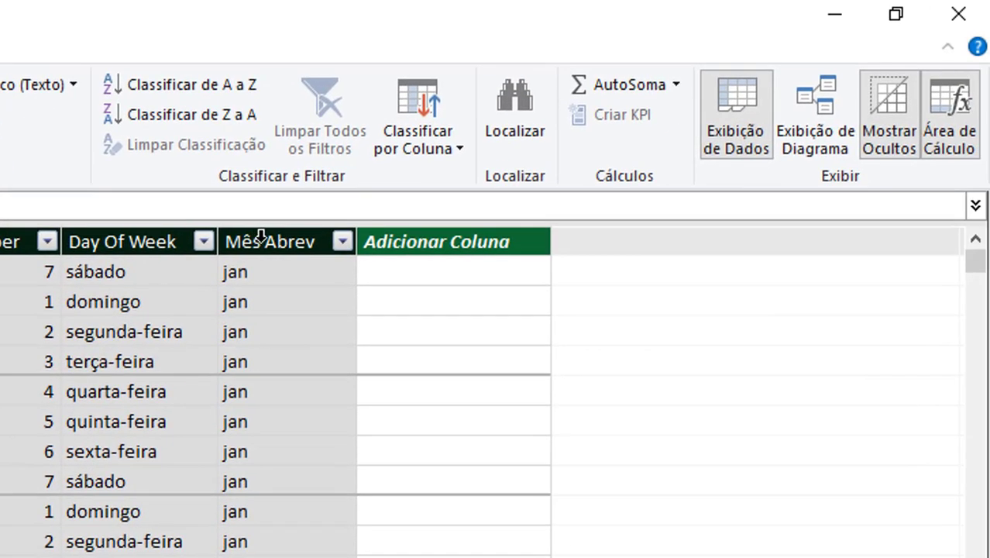
# Sort the Mês Abrev column by the Month Number column
pyautogui.click(261, 236)
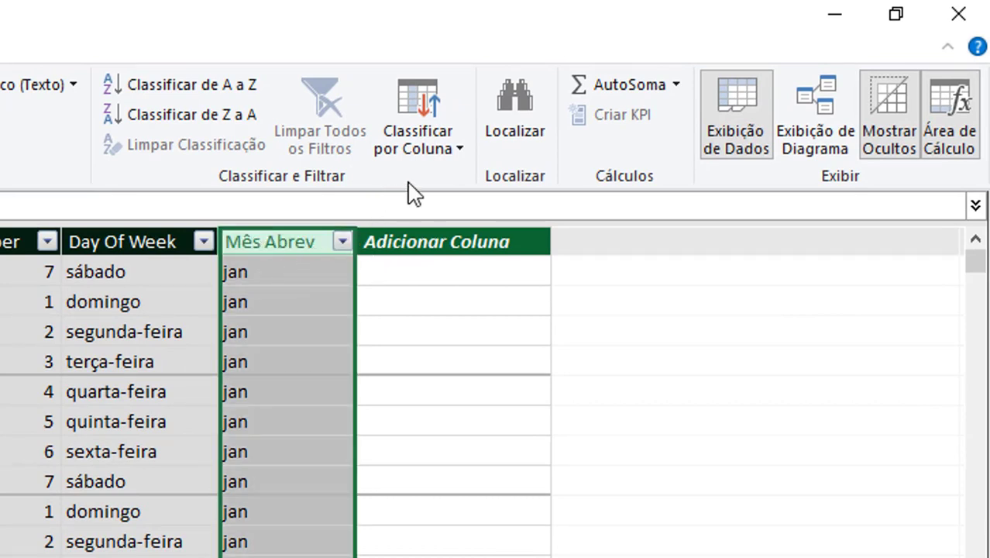
pyautogui.click(440, 144)
pyautogui.click(465, 131)
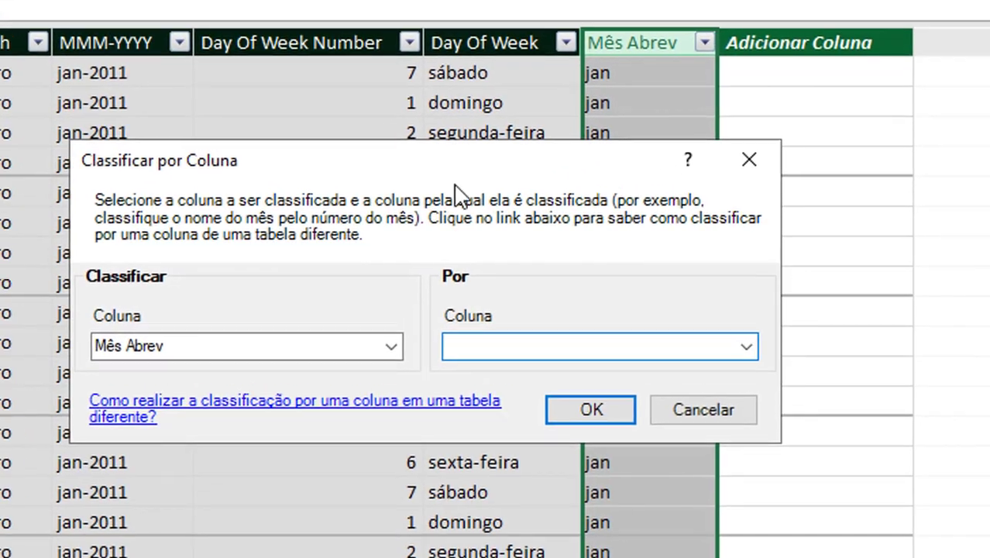
pyautogui.click(761, 340)
pyautogui.click(558, 406)
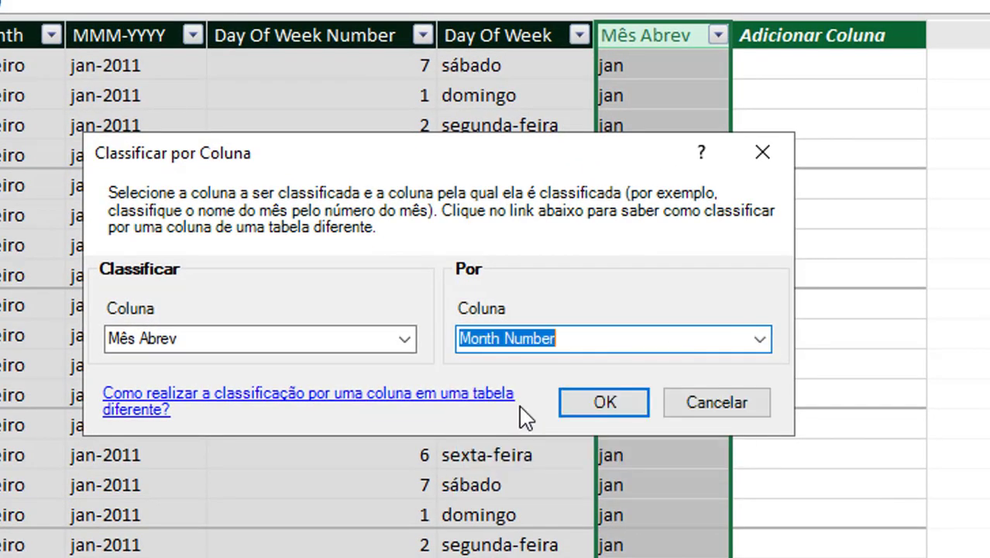
pyautogui.click(605, 409)
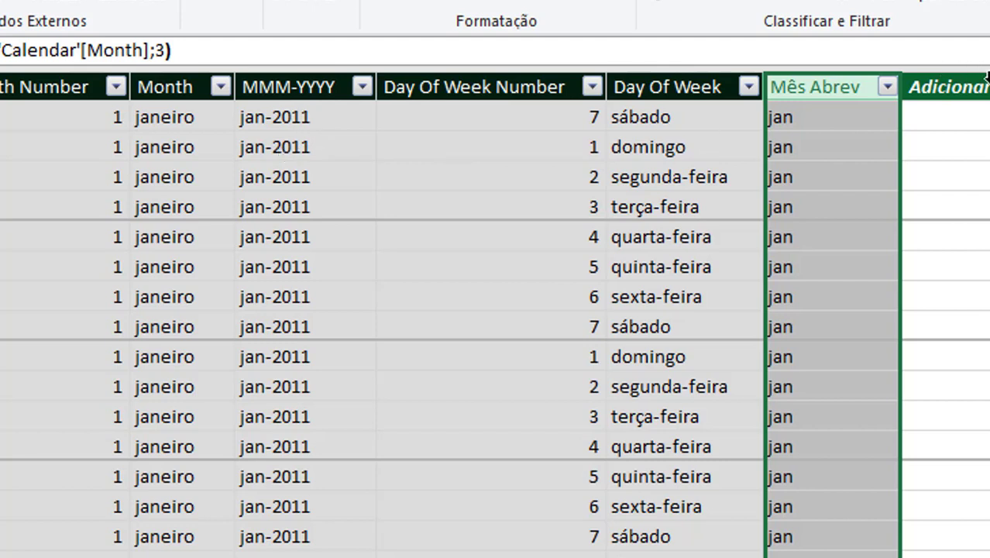
# Add a new column named "ID_AnoMes" after Mês Abrev in the Calendar table
pyautogui.click(930, 86)
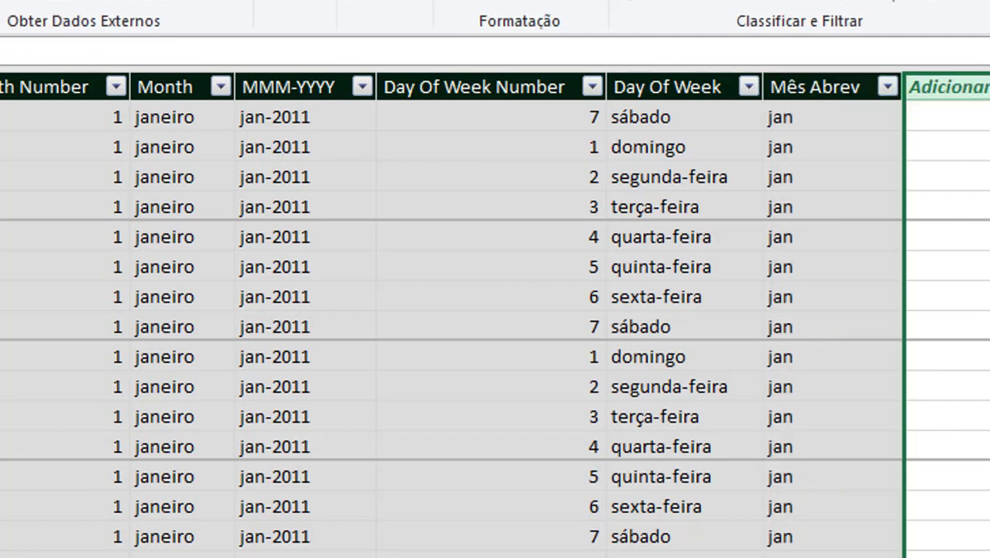
pyautogui.doubleClick(908, 77)
pyautogui.write('ID')
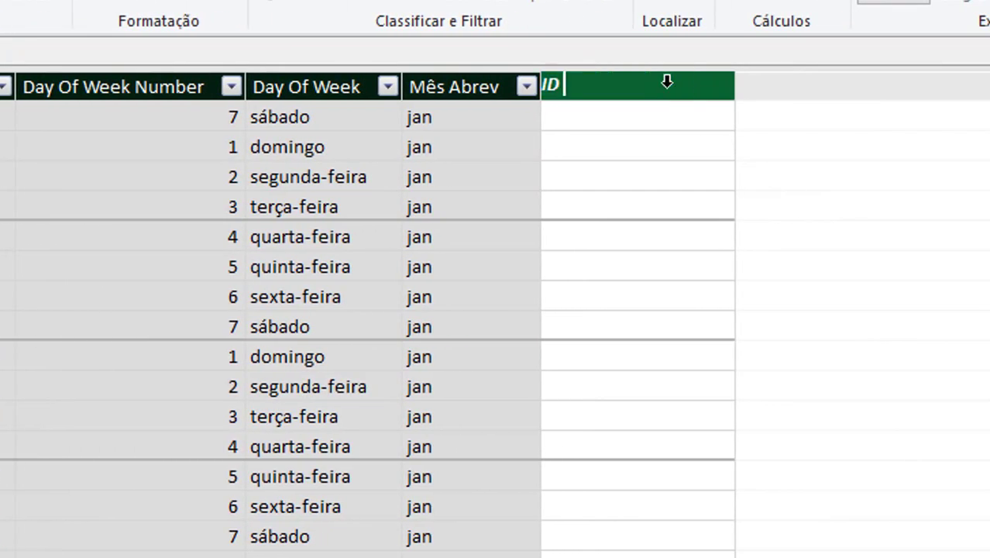
pyautogui.write('_AnoMes')
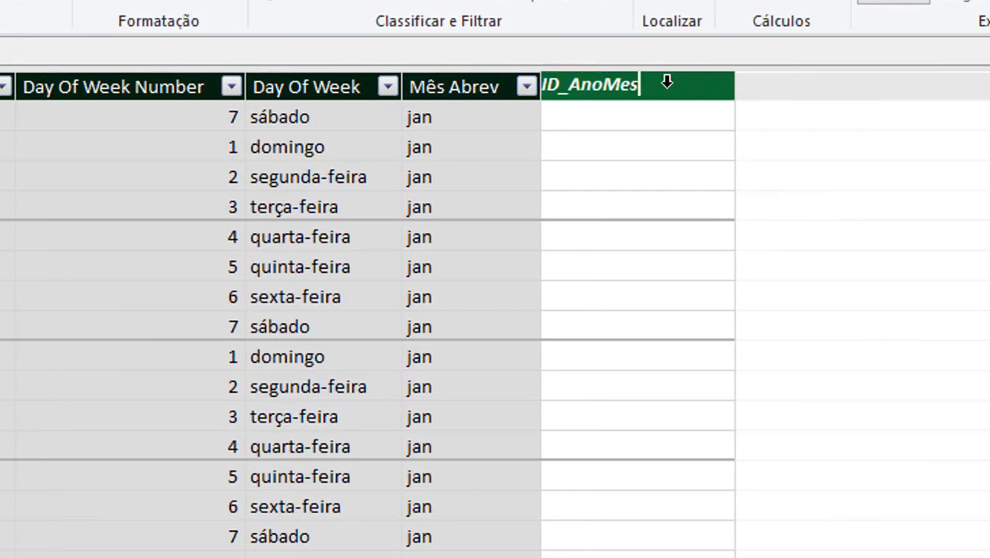
pyautogui.press('Return')
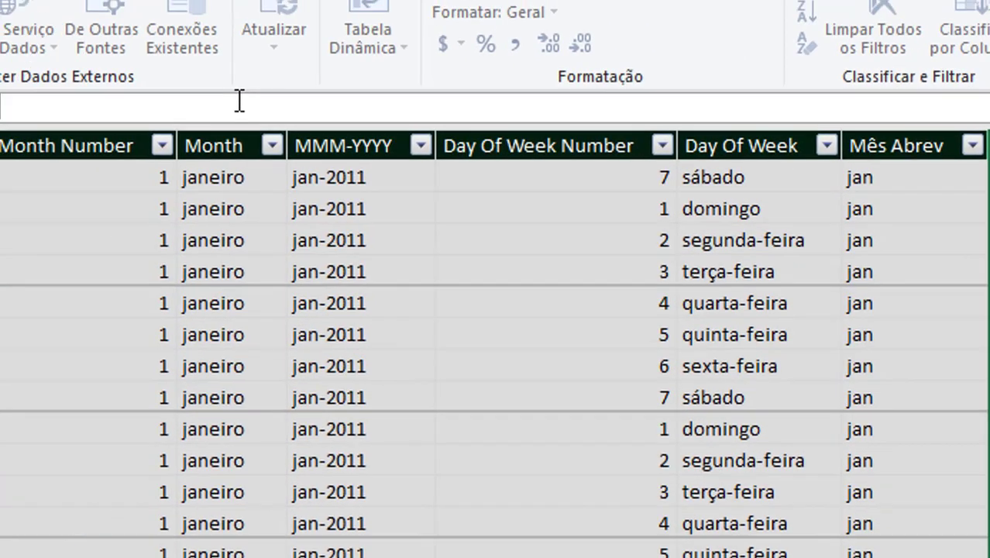
# Fill the ID_AnoMes column with the year and month of the date using =FORMAT('Calendar'[Date];"yyyymm")
pyautogui.write('=forma')
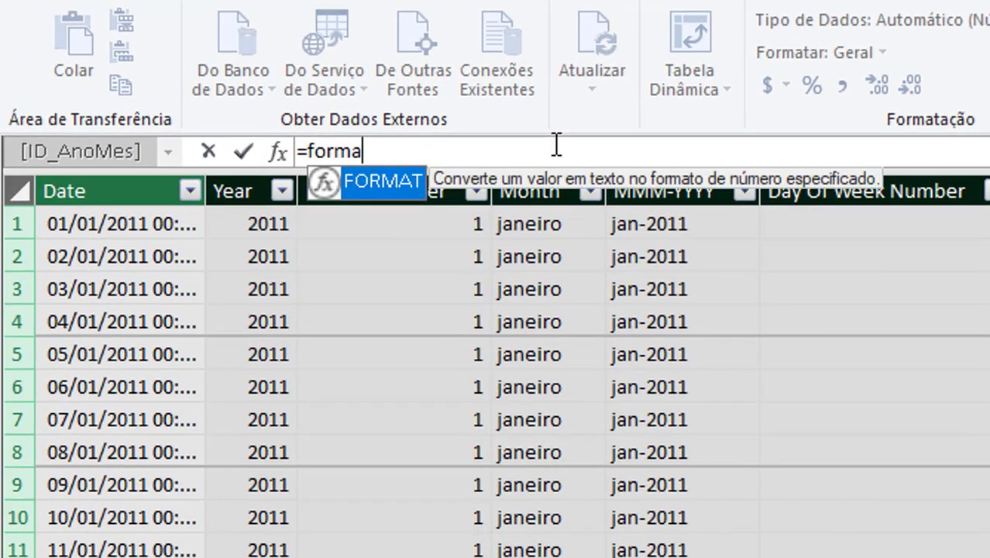
pyautogui.press('Tab')
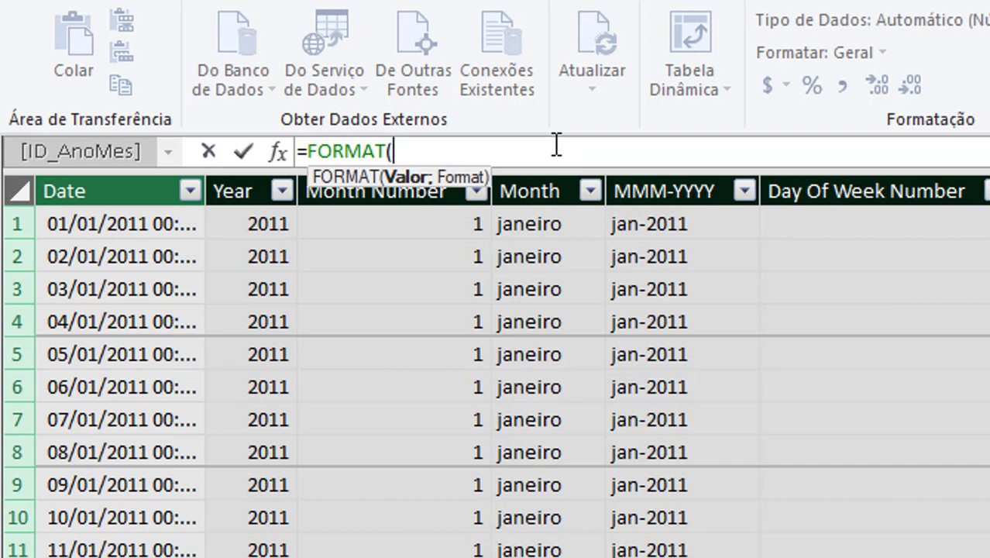
pyautogui.click(90, 225)
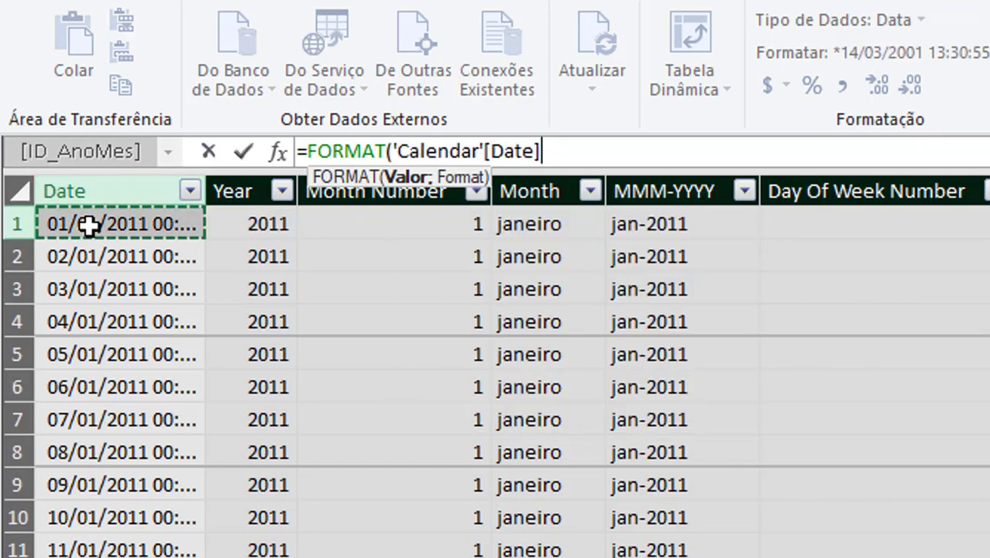
pyautogui.write(';')
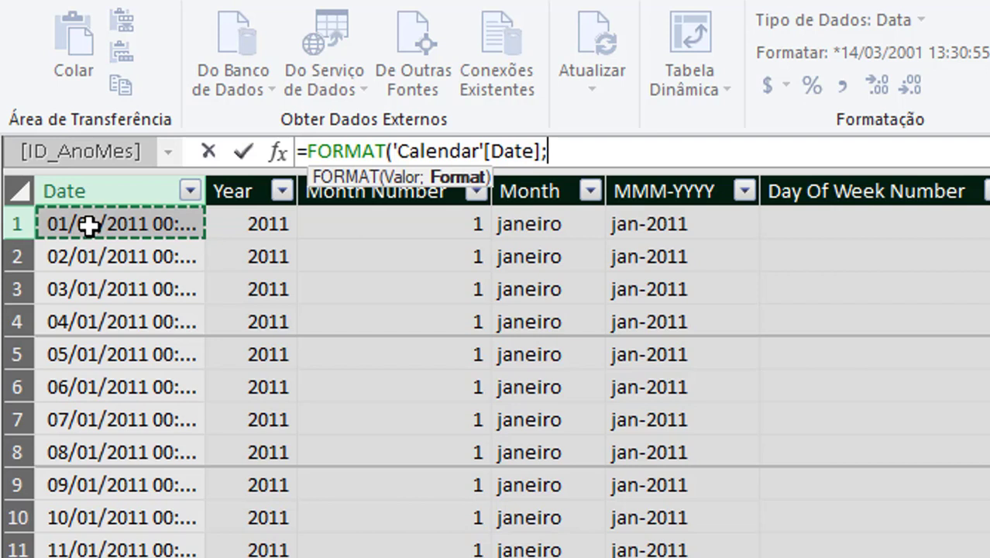
pyautogui.write('"')
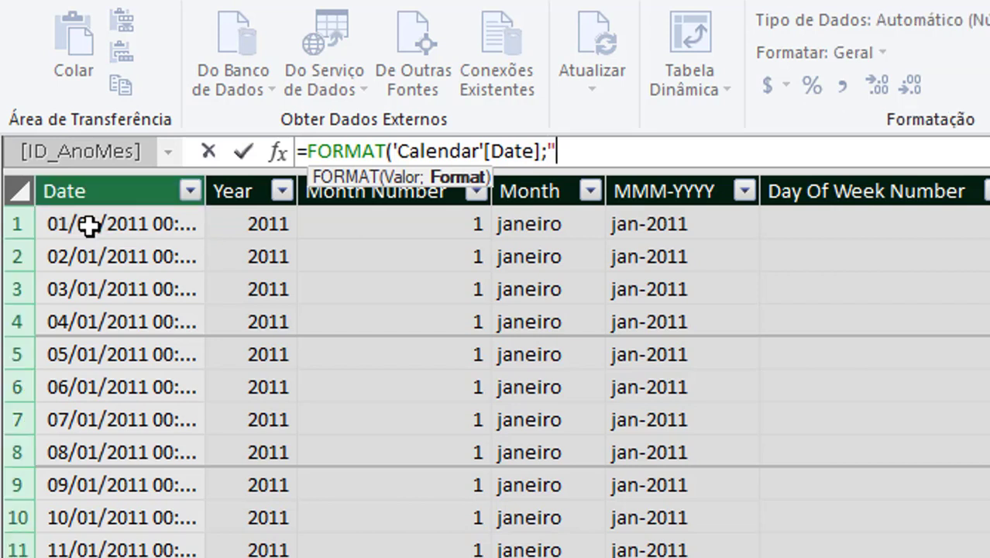
pyautogui.write('yyyy')
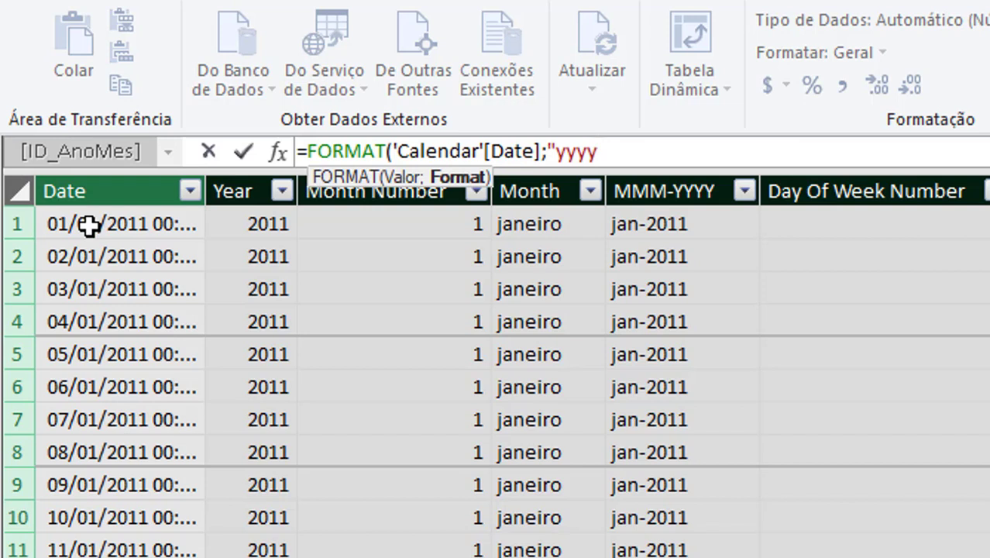
pyautogui.write('mmm')
pyautogui.press('BackSpace')
pyautogui.write('"')
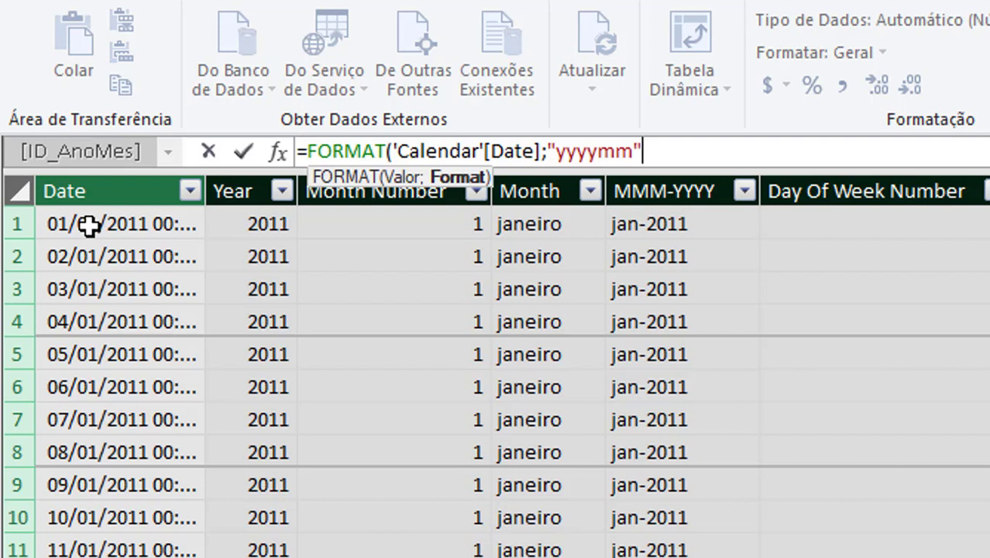
pyautogui.write(')')
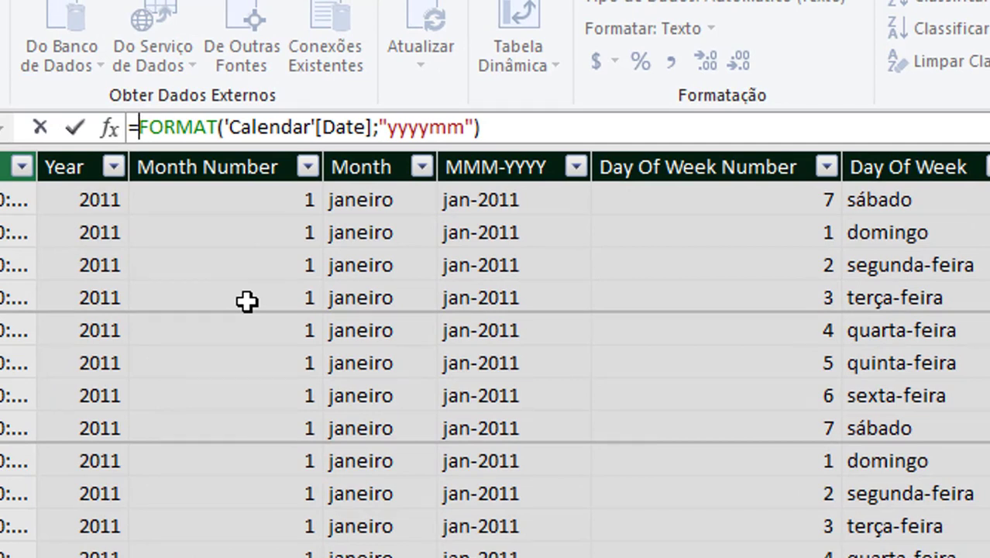
# Convert the ID_AnoMes result to a number by wrapping the formula as =VALUE(FORMAT('Calendar'[Date];"yyyymm"))
pyautogui.write('val')
pyautogui.press('Tab')
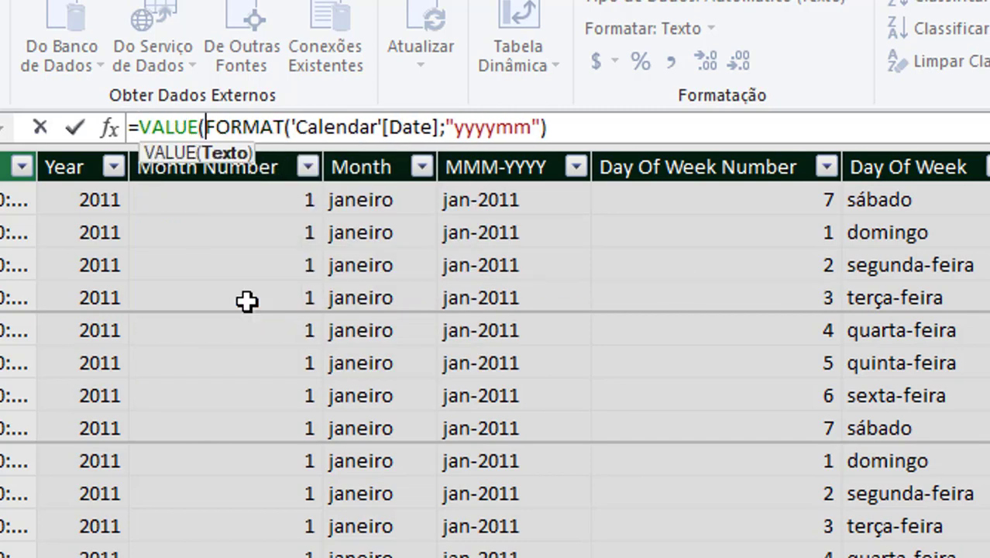
pyautogui.click(567, 130)
pyautogui.write(')')
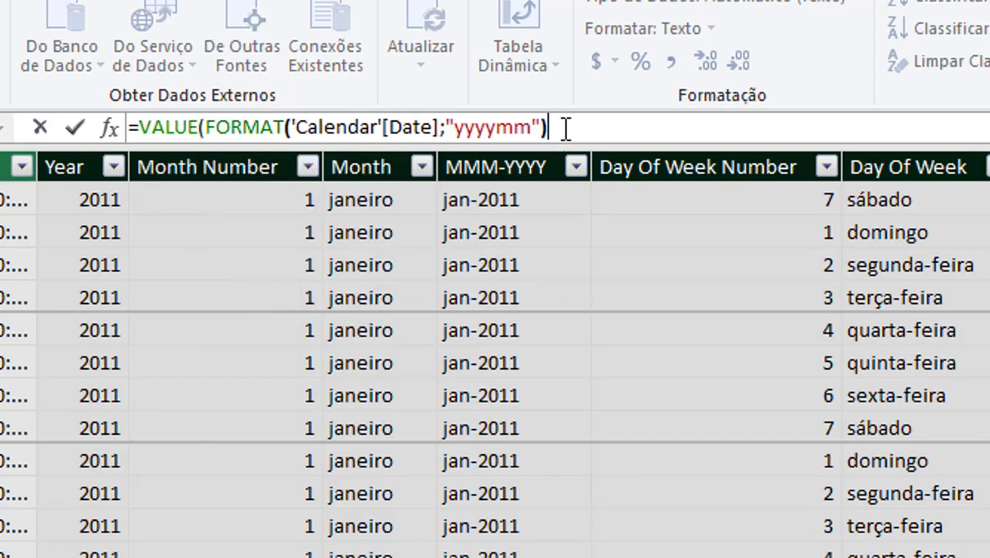
pyautogui.write(')')
pyautogui.press('Return')
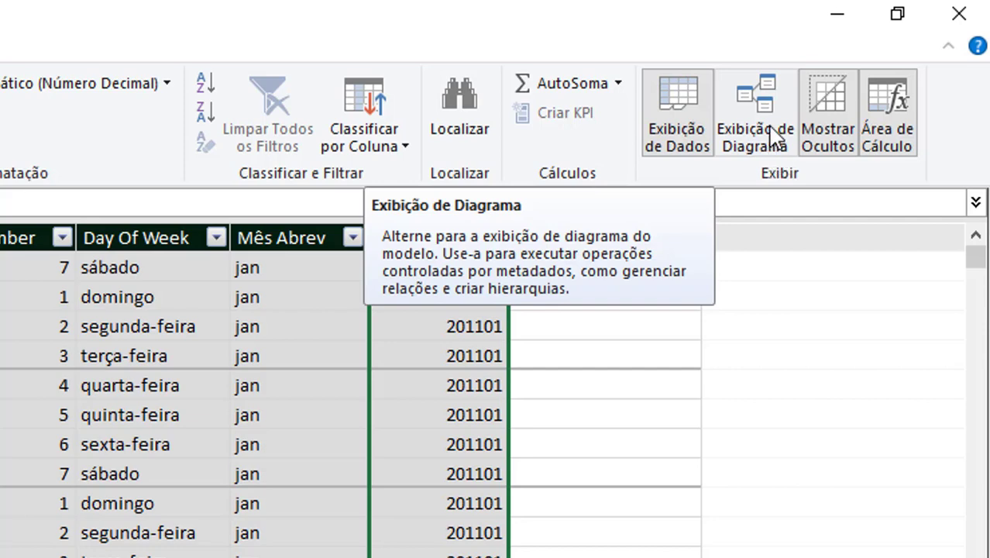
# Show the data model as a diagram and move the Calendar table next to Vendas, below the Hist table
pyautogui.click(781, 151)
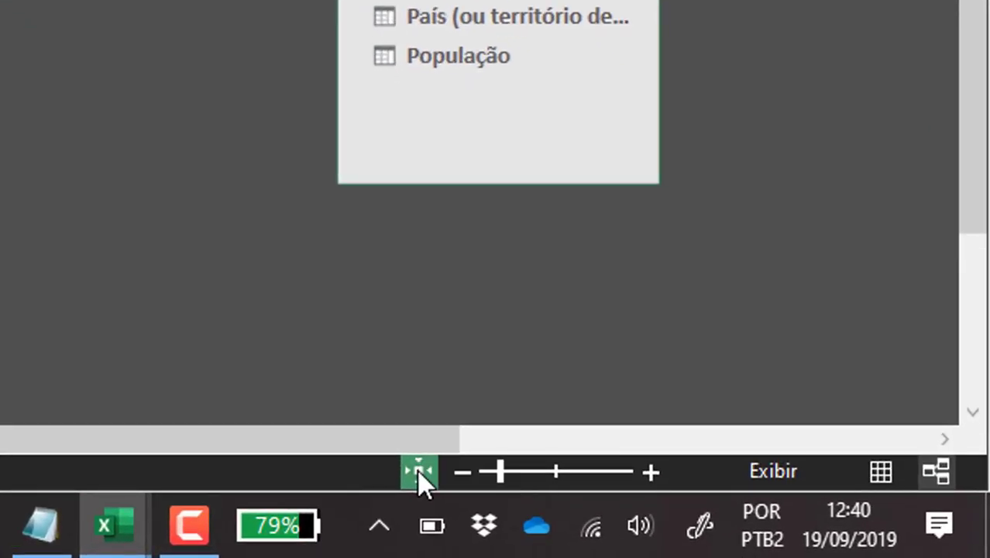
pyautogui.click(418, 470)
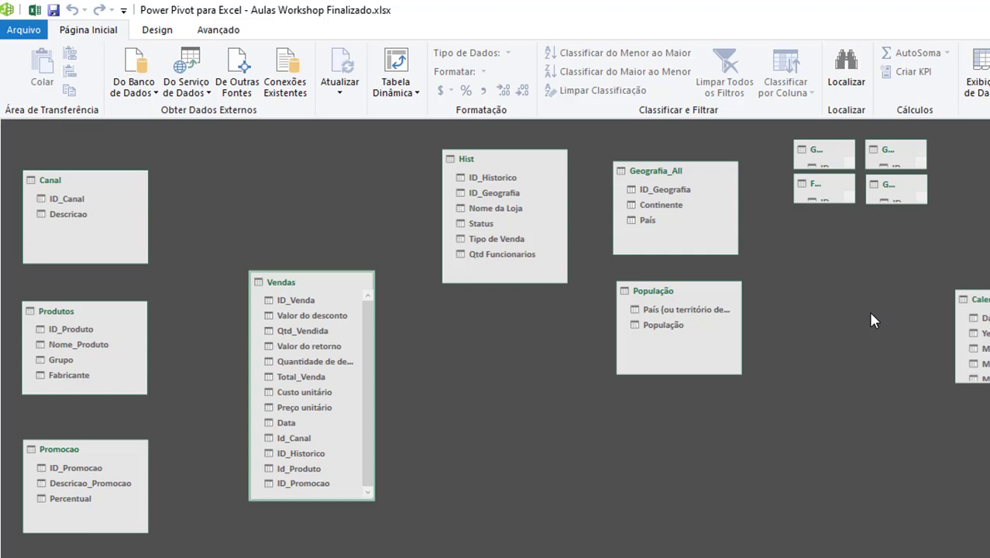
pyautogui.moveTo(968, 301); pyautogui.dragTo(495, 422)
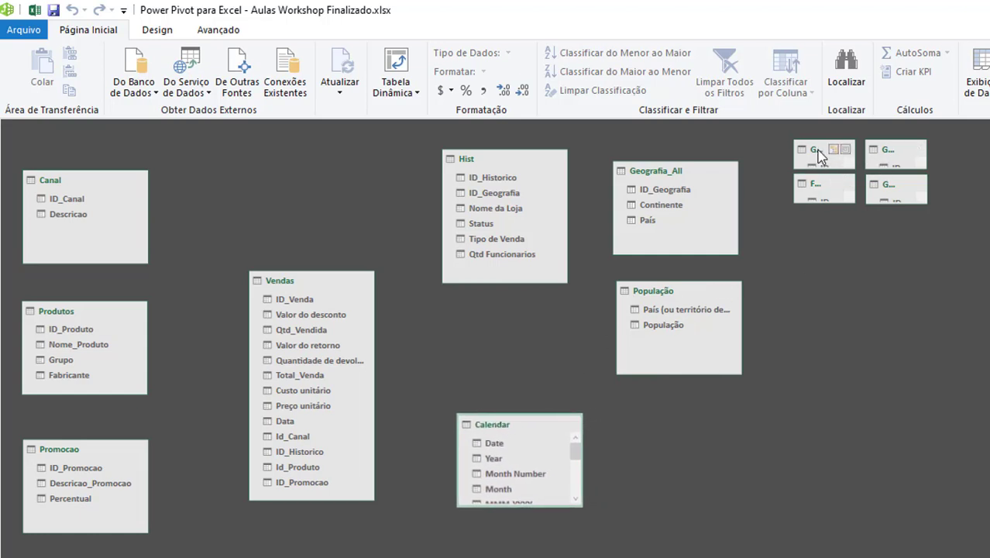
pyautogui.click(823, 186)
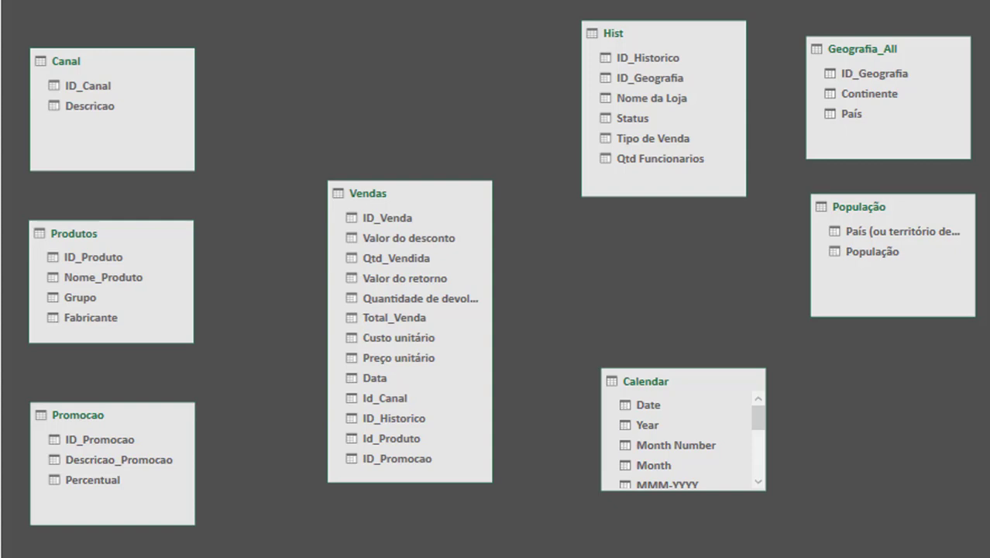
# Create a relationship between Id_Canal in the Vendas table and ID_Canal in the Canal table
pyautogui.click(505, 160)
pyautogui.click(90, 87)
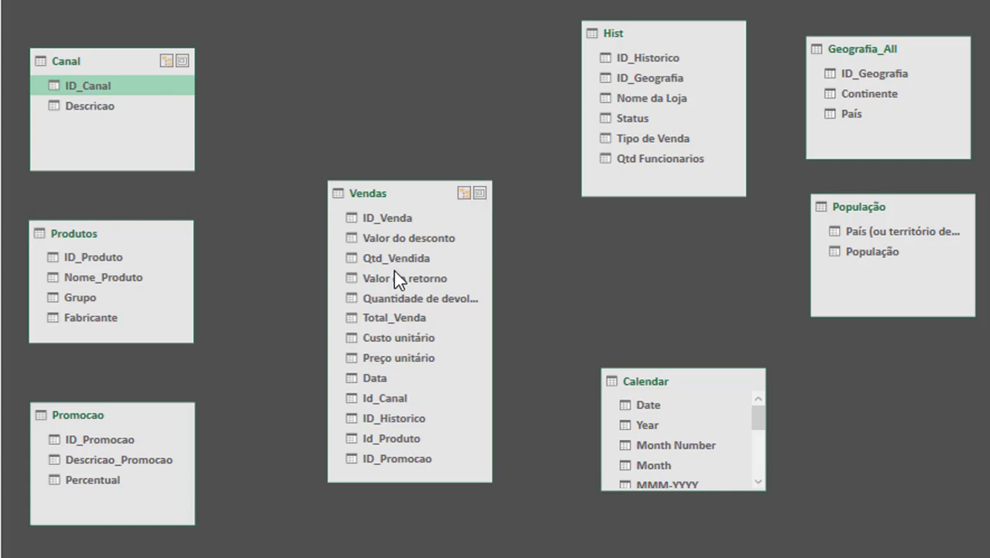
pyautogui.click(385, 398)
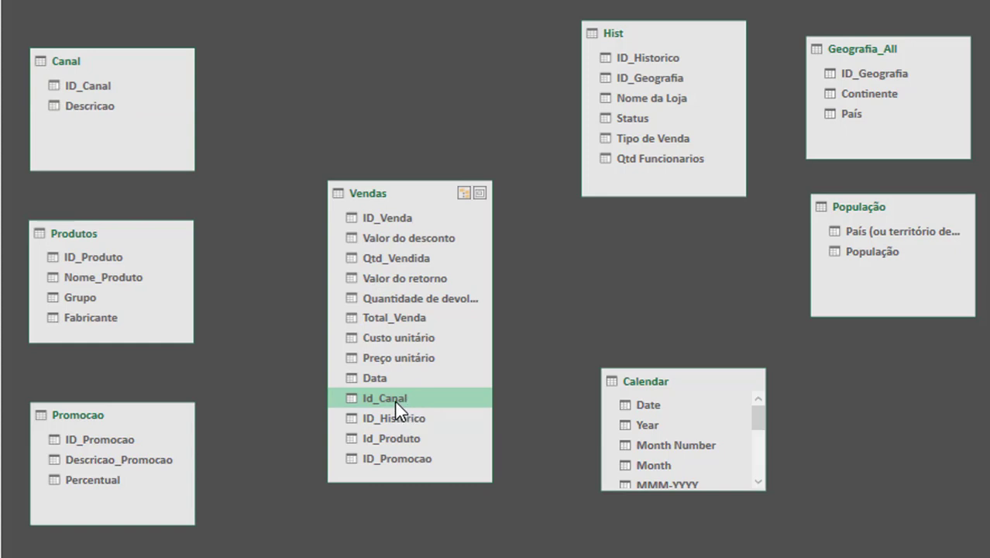
pyautogui.moveTo(396, 402); pyautogui.dragTo(85, 84)
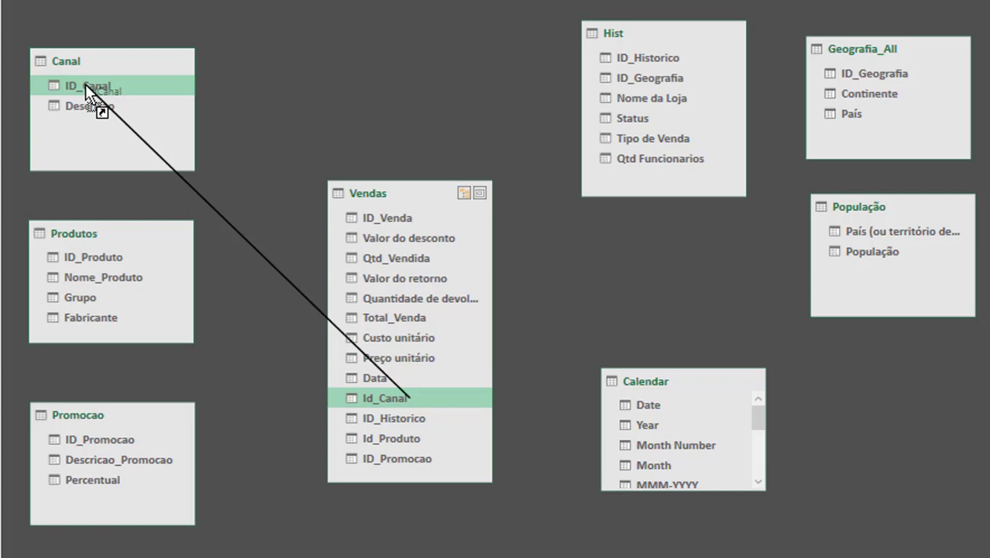
pyautogui.moveTo(85, 84); pyautogui.dragTo(86, 84)
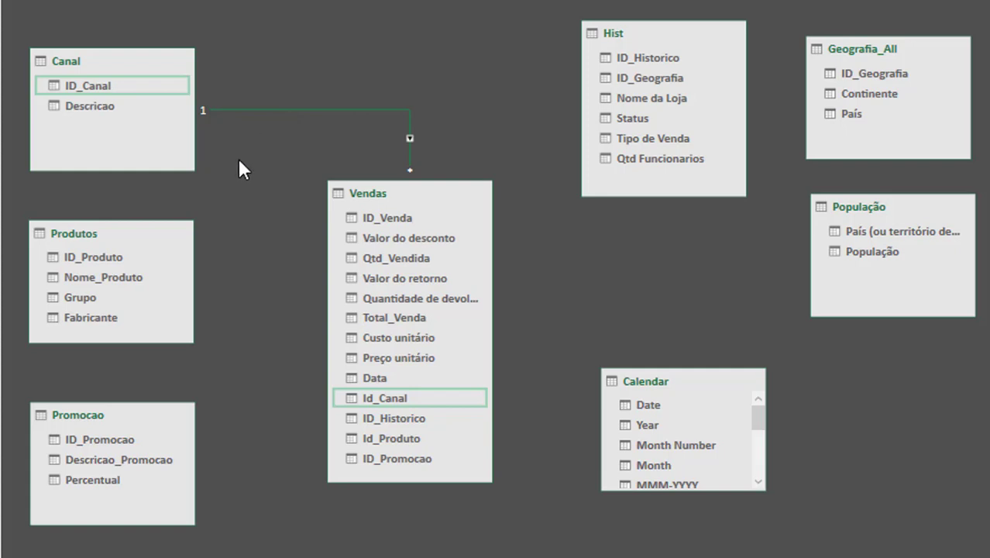
# Relate the Produtos table to Vendas through ID_Produto and the Promocao table to Vendas through ID_Promocao
pyautogui.click(93, 259)
pyautogui.moveTo(98, 256); pyautogui.dragTo(387, 439)
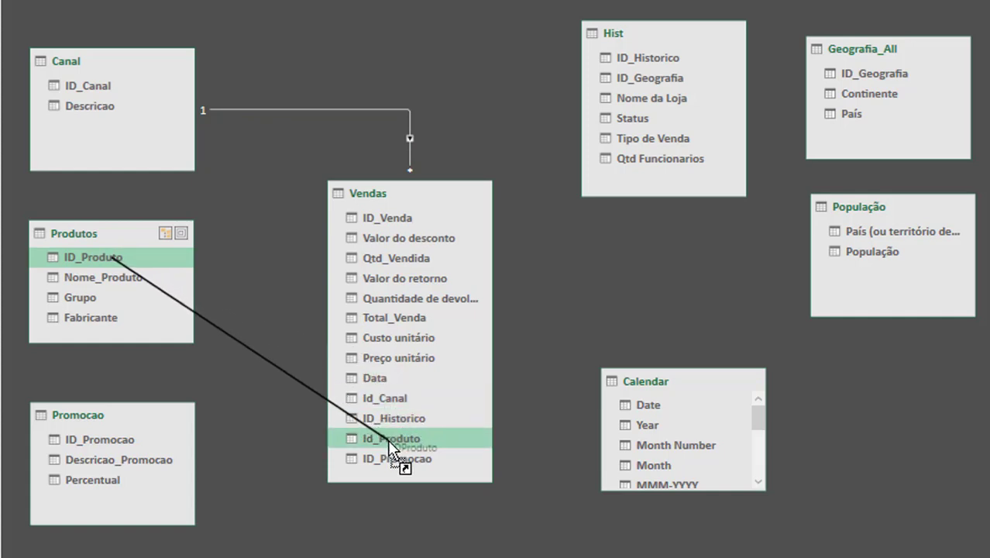
pyautogui.moveTo(388, 439); pyautogui.dragTo(389, 443)
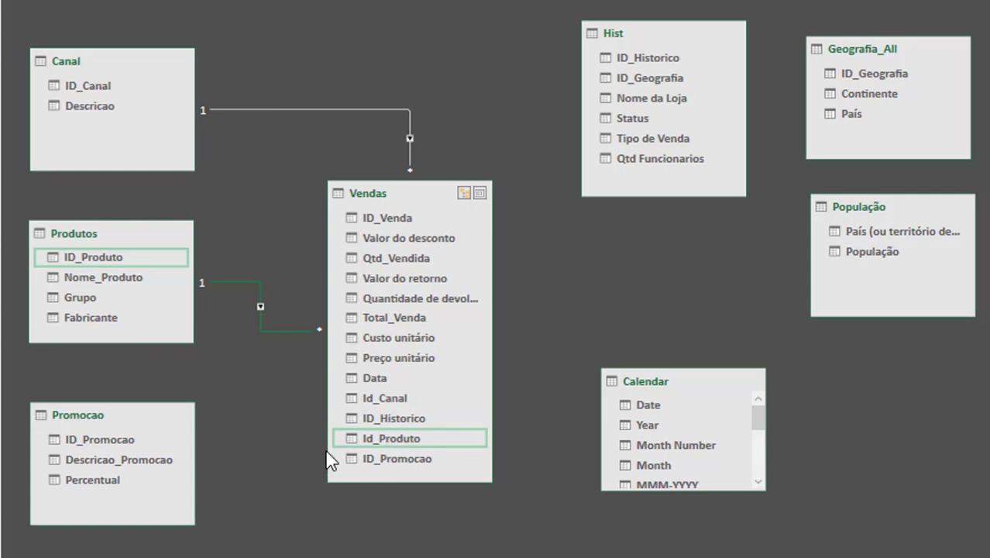
pyautogui.moveTo(99, 442); pyautogui.dragTo(386, 460)
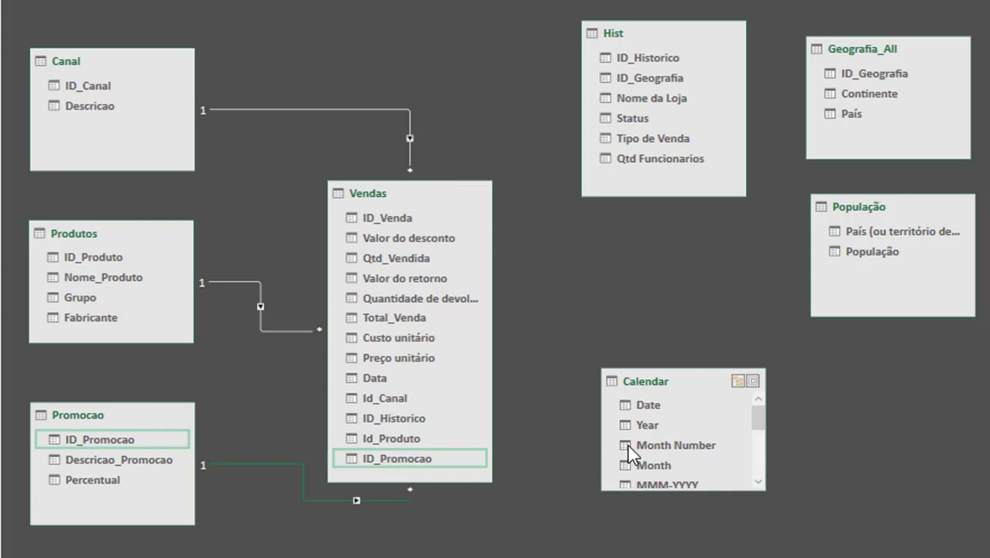
# Create a relationship between Date in the Calendar table and Data in the Vendas table
pyautogui.click(656, 406)
pyautogui.moveTo(657, 406); pyautogui.dragTo(373, 384)
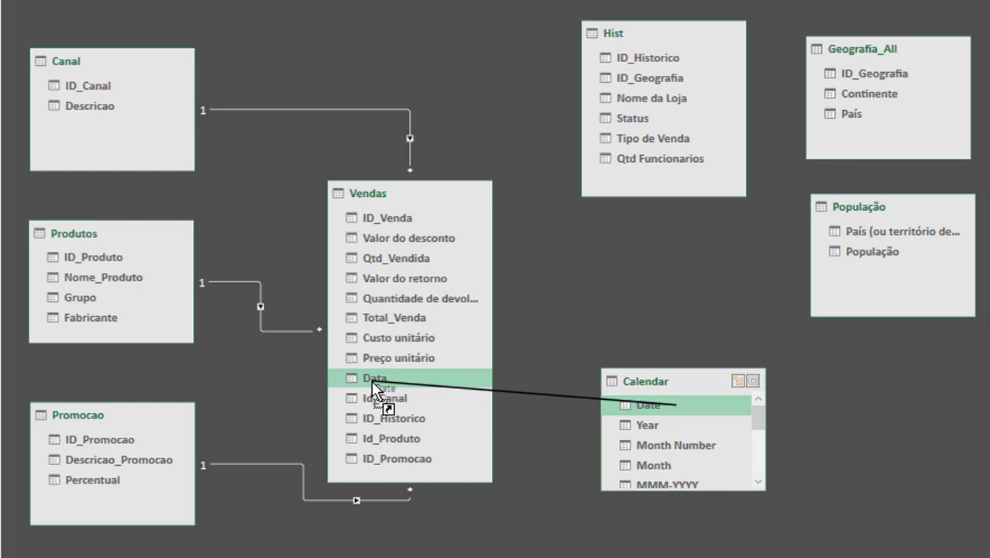
pyautogui.moveTo(372, 383); pyautogui.dragTo(372, 384)
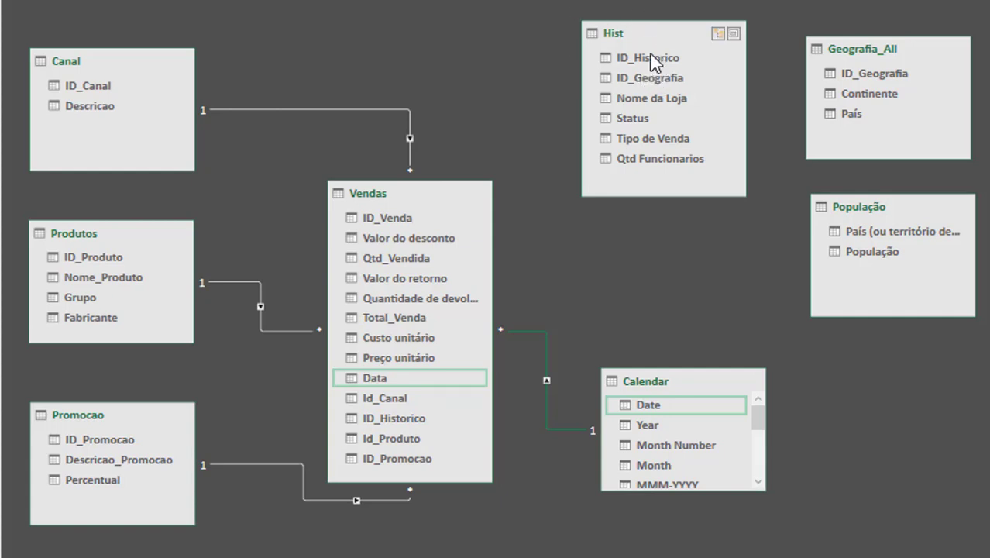
# Relate the Hist table to Vendas through ID_Historico and move the População table farther below Geografia_All
pyautogui.moveTo(651, 57); pyautogui.dragTo(411, 425)
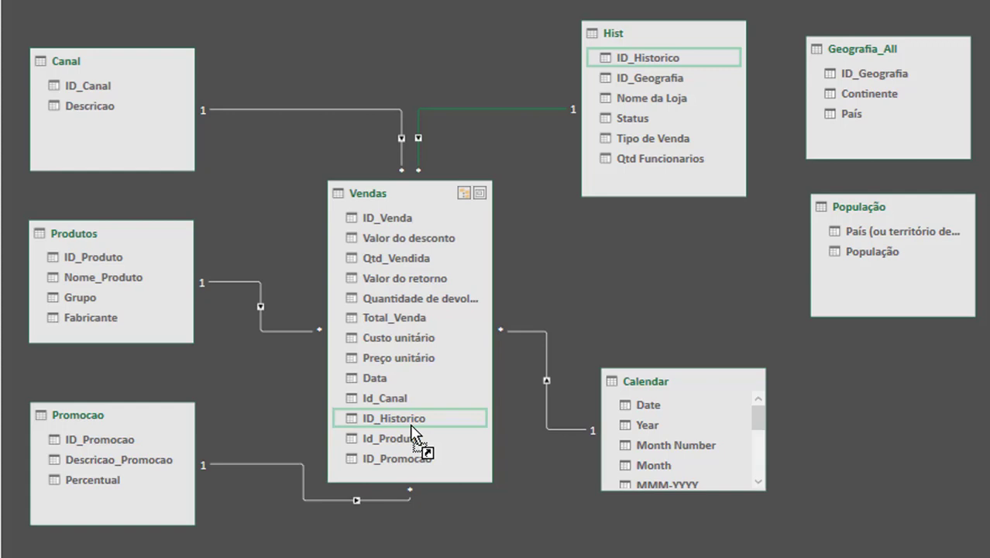
pyautogui.moveTo(411, 426); pyautogui.dragTo(412, 426)
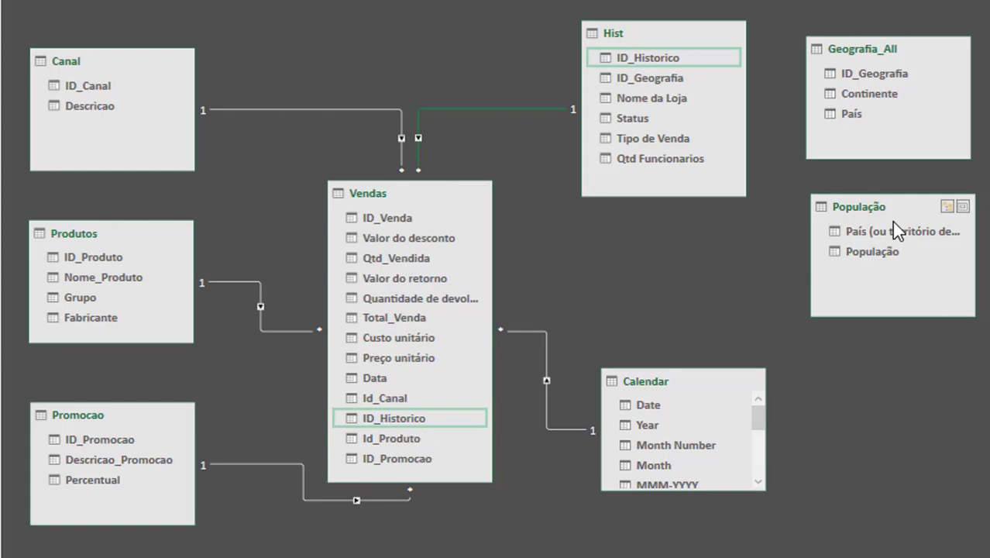
pyautogui.moveTo(884, 210); pyautogui.dragTo(920, 266)
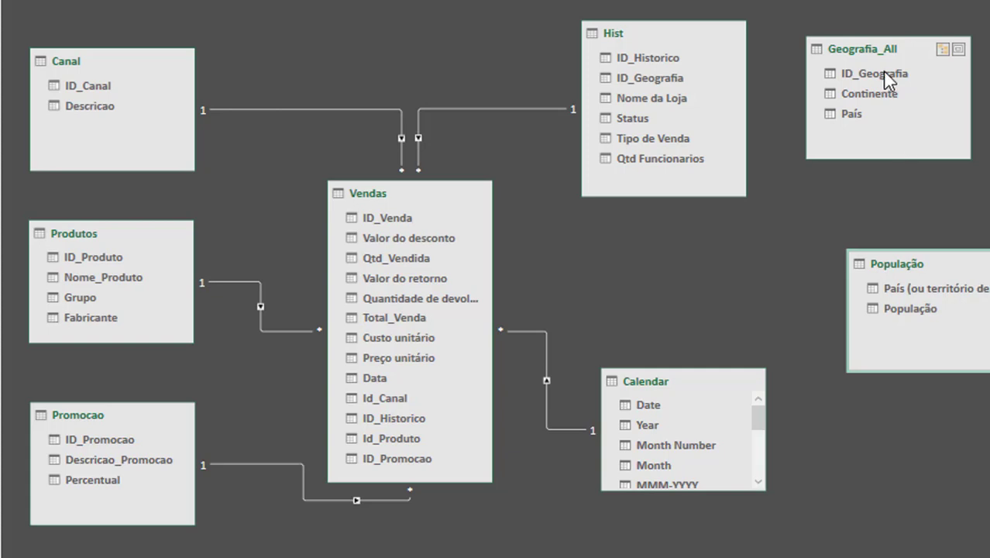
# Move Geografia_All slightly away from Hist, then relate it to Hist through ID_Geografia and to População through the country columns
pyautogui.moveTo(877, 48); pyautogui.dragTo(911, 50)
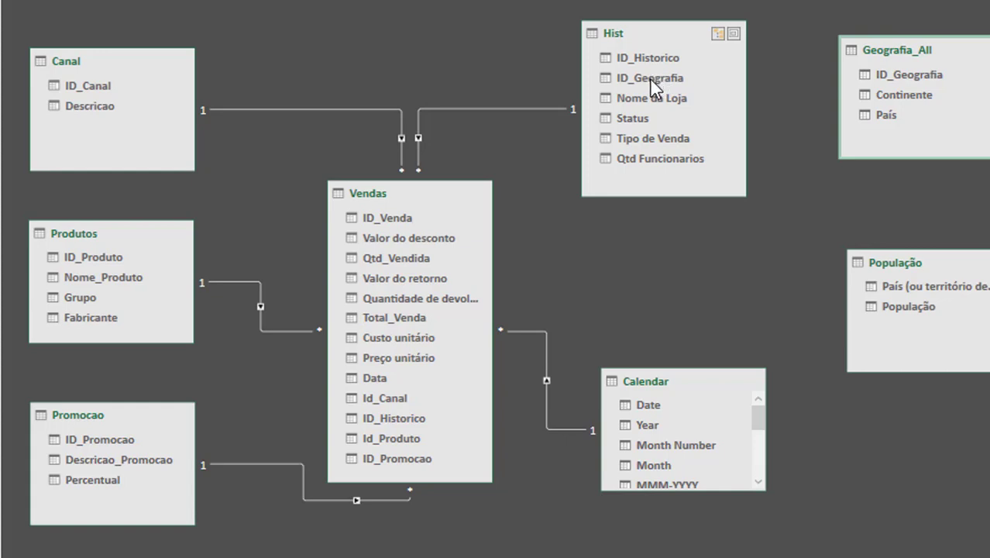
pyautogui.moveTo(653, 76); pyautogui.dragTo(880, 75)
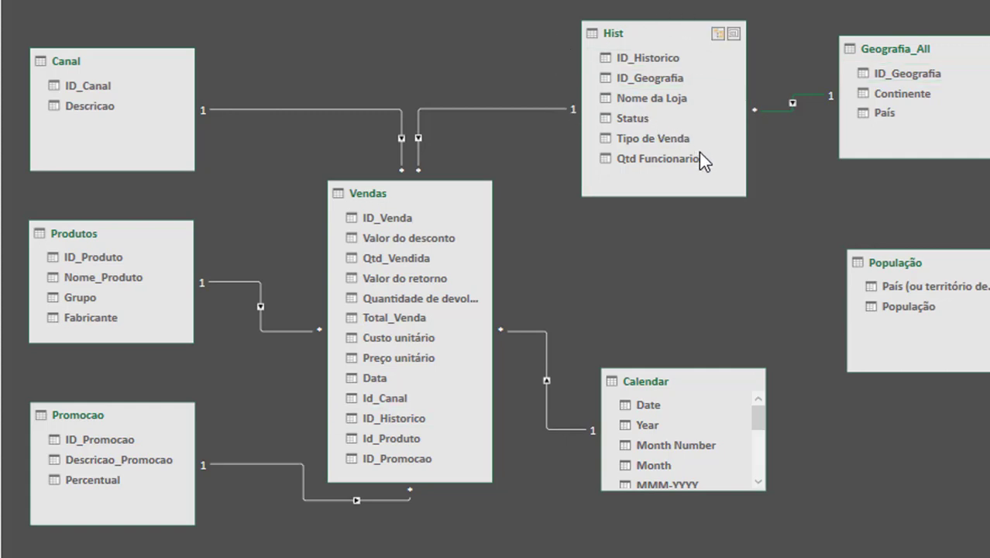
pyautogui.click(755, 113)
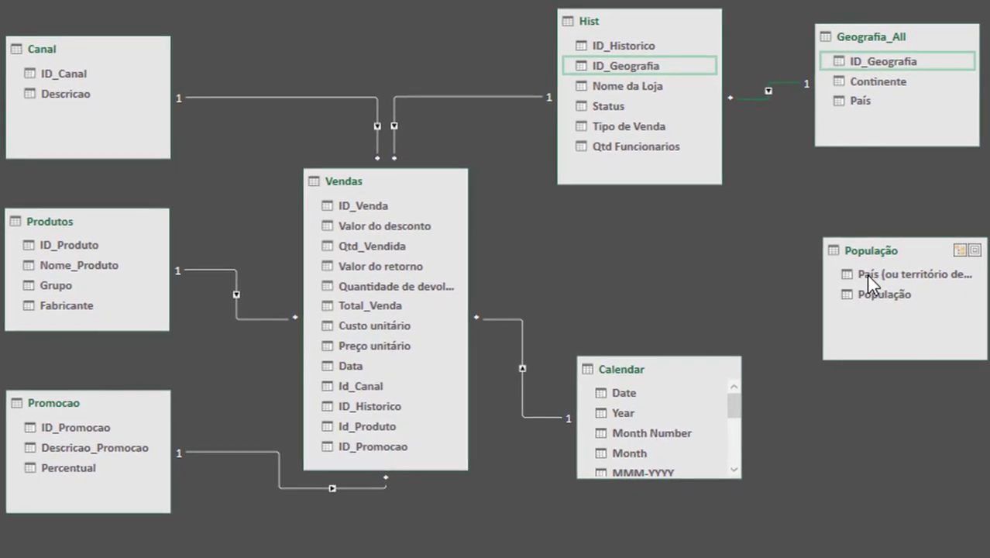
pyautogui.moveTo(867, 275); pyautogui.dragTo(861, 103)
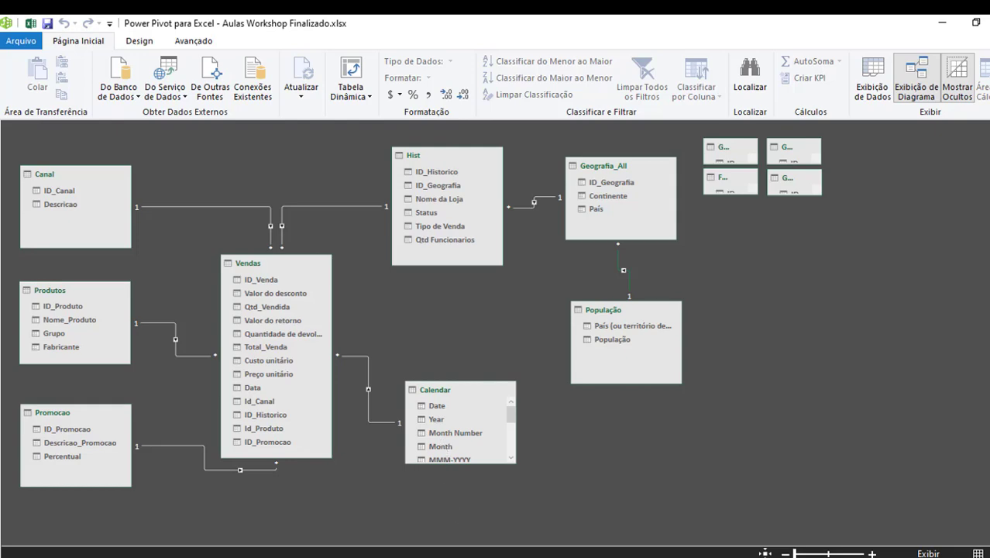
# Switch to the Notepad measure list, restore its window, enlarge it downward and reposition it over the diagram
pyautogui.hotkey('alt', 'Tab')
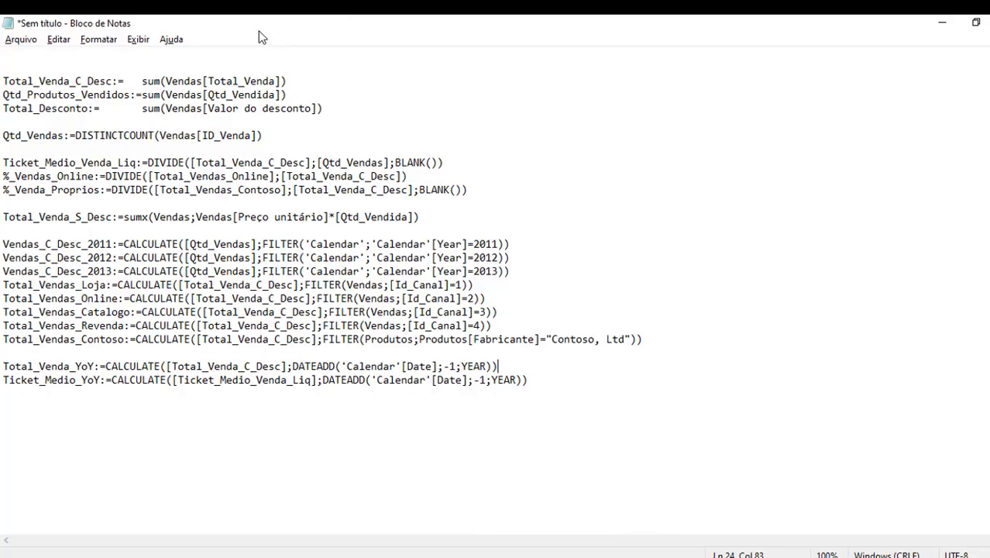
pyautogui.click(976, 24)
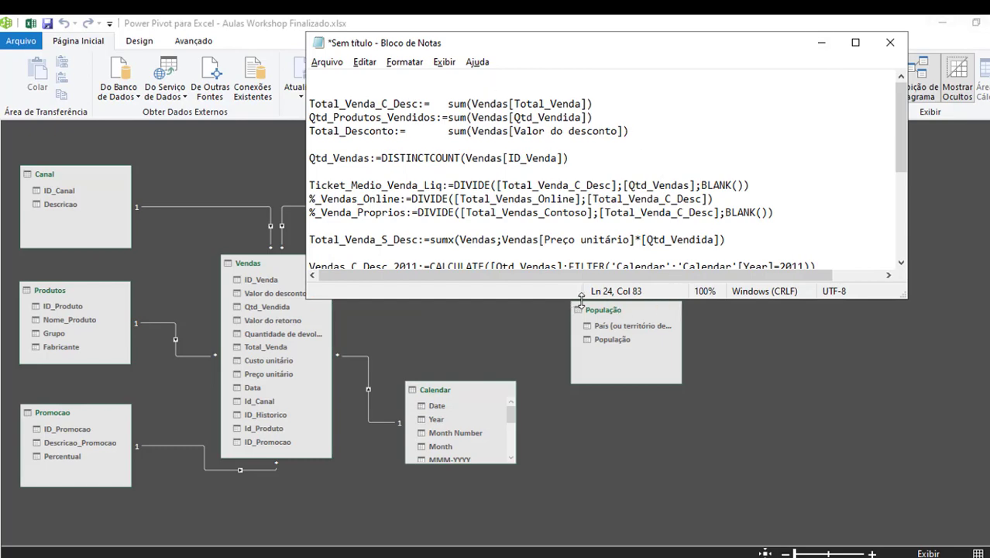
pyautogui.moveTo(584, 299); pyautogui.dragTo(602, 503)
pyautogui.moveTo(395, 48); pyautogui.dragTo(504, 68)
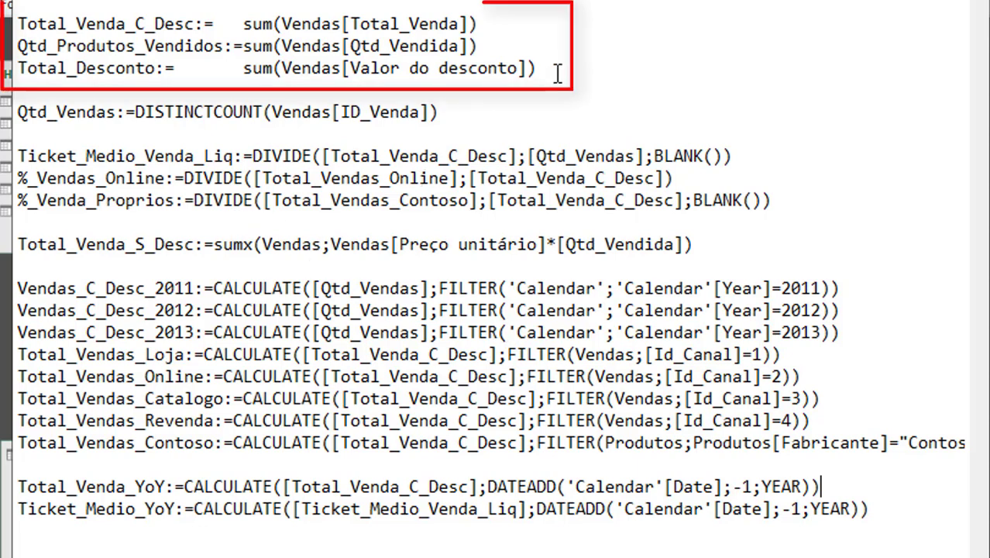
# Examine the three SUM measures Total_Venda_C_Desc, Qtd_Produtos_Vendidos and Total_Desconto
pyautogui.moveTo(542, 68); pyautogui.dragTo(17, 23)
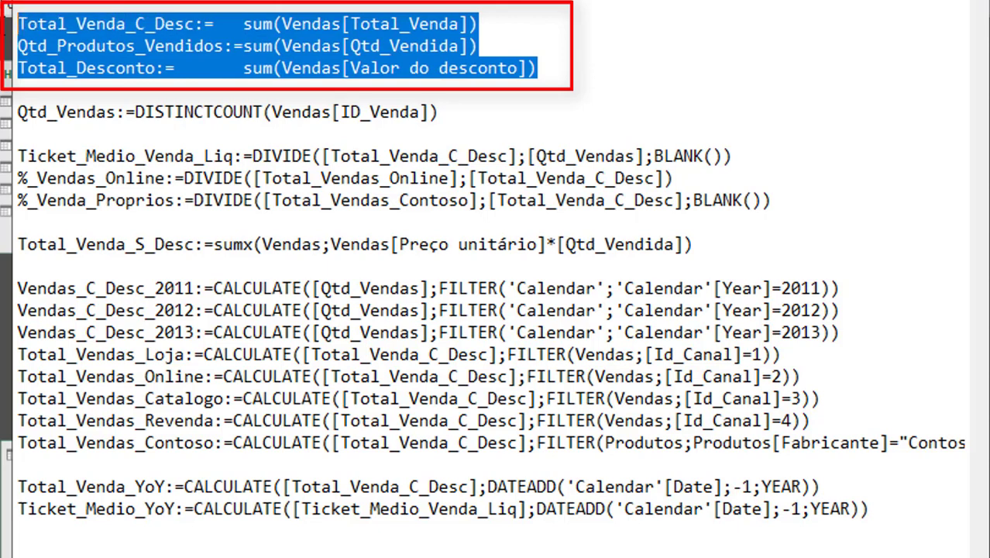
pyautogui.click(249, 24)
pyautogui.moveTo(244, 24); pyautogui.dragTo(282, 24)
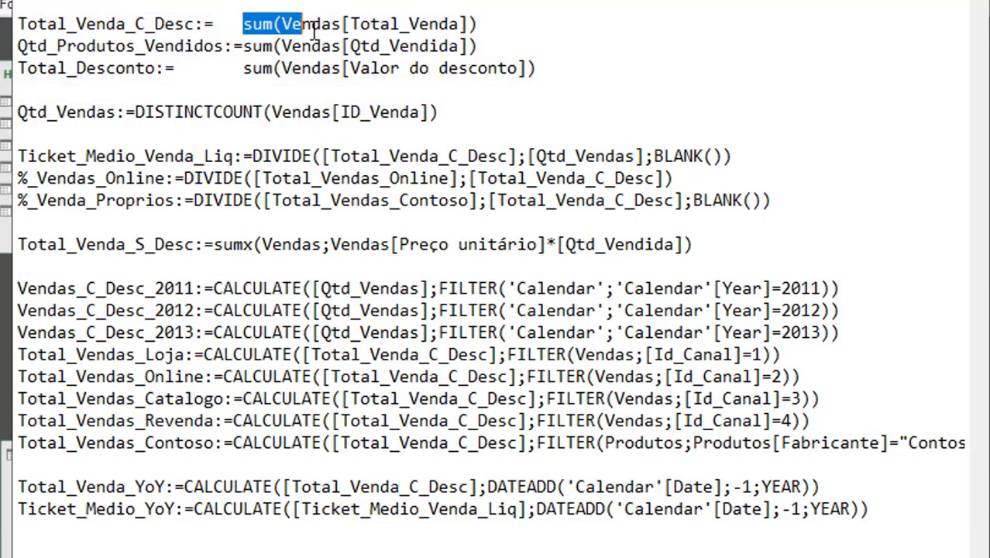
pyautogui.click(547, 68)
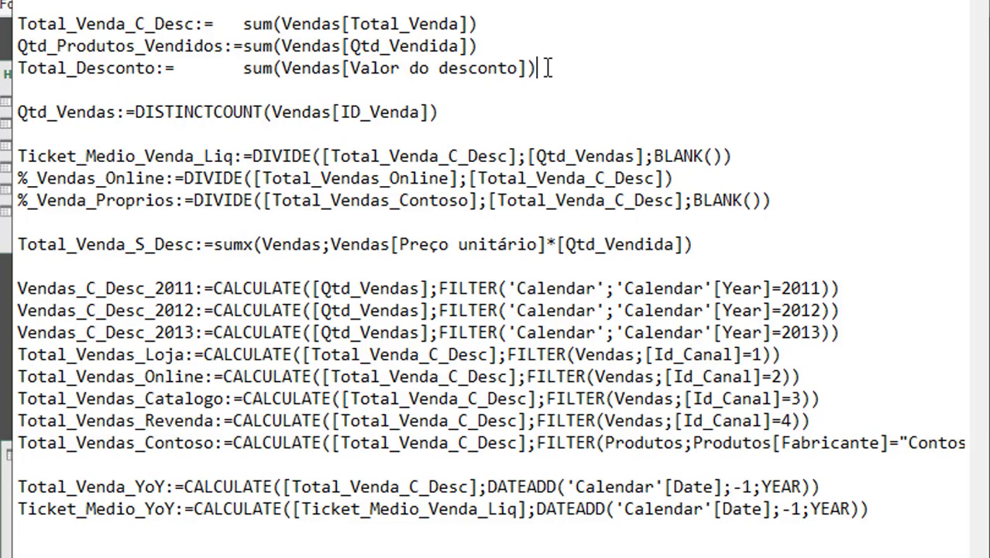
pyautogui.press('Return')
pyautogui.press('Return')
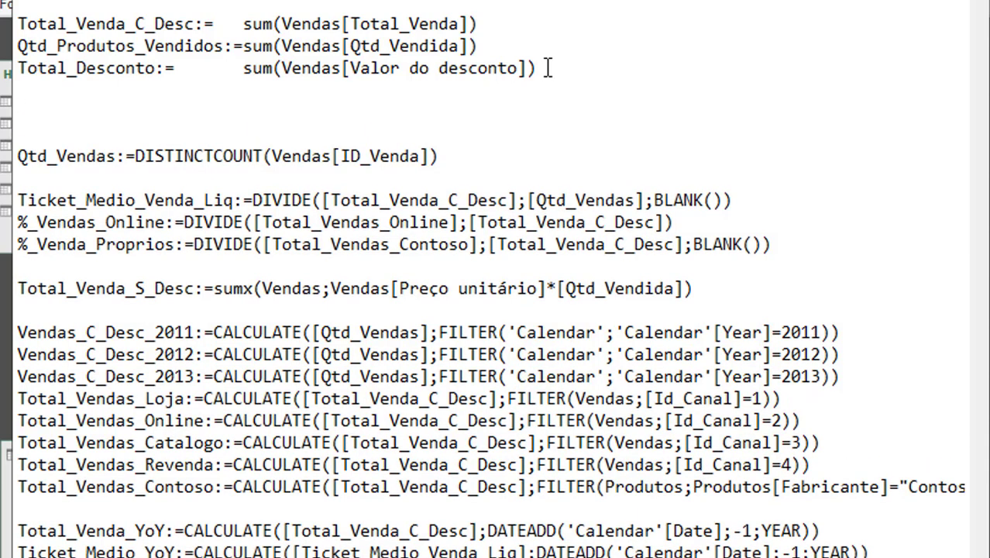
pyautogui.press('BackSpace')
pyautogui.press('BackSpace')
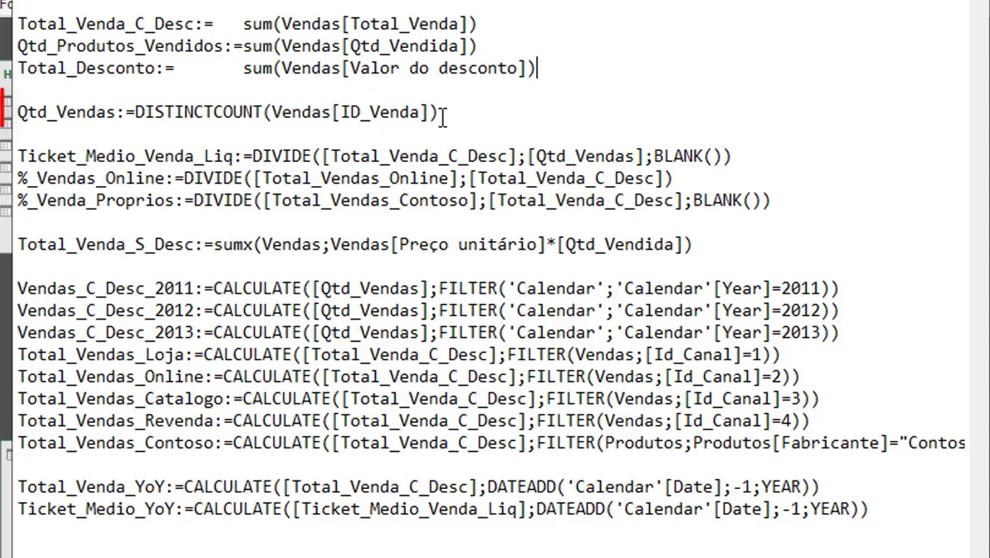
# Examine the DISTINCTCOUNT formula of Qtd_Vendas and the DIVIDE measures, especially the arguments of Ticket_Medio_Venda_Liq
pyautogui.moveTo(443, 115); pyautogui.dragTo(122, 112)
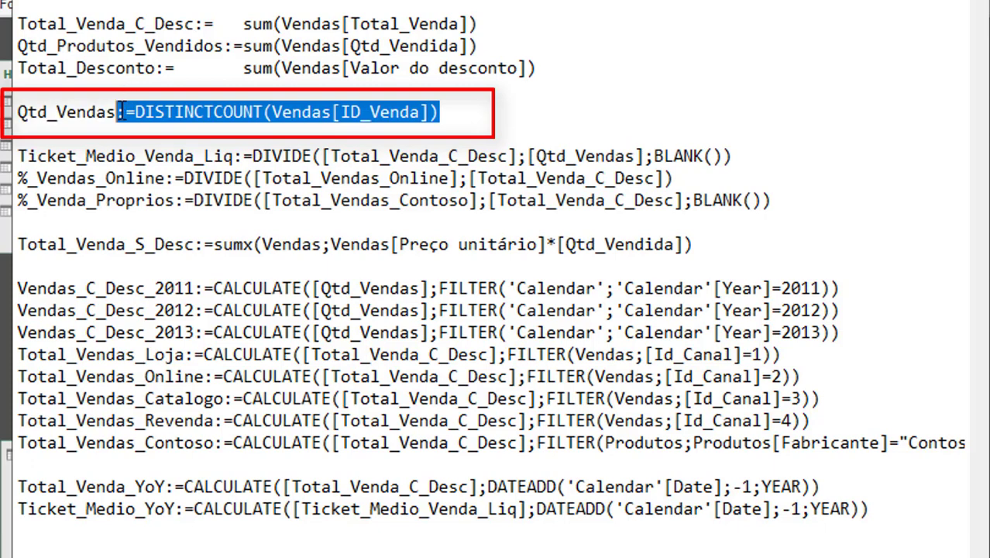
pyautogui.click(194, 112)
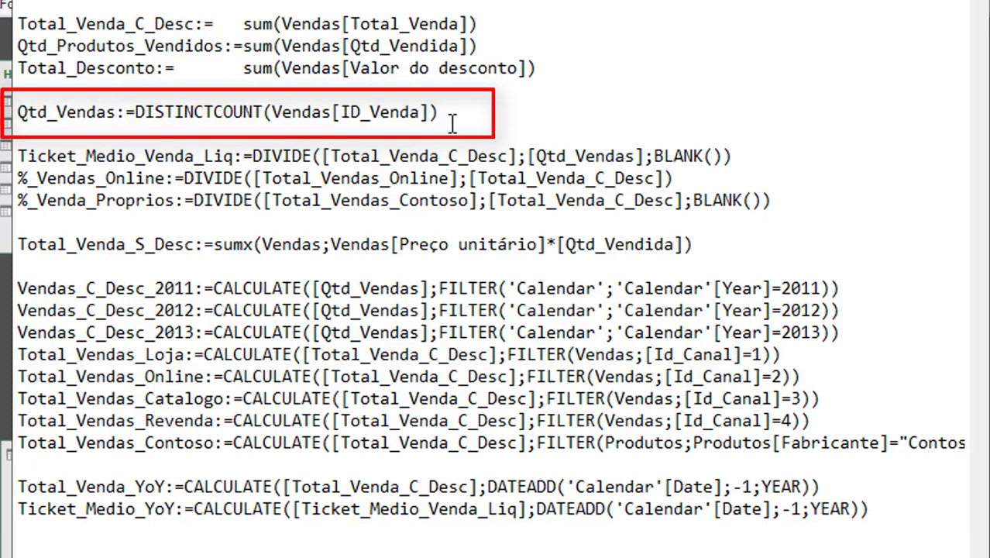
pyautogui.moveTo(441, 112); pyautogui.dragTo(19, 112)
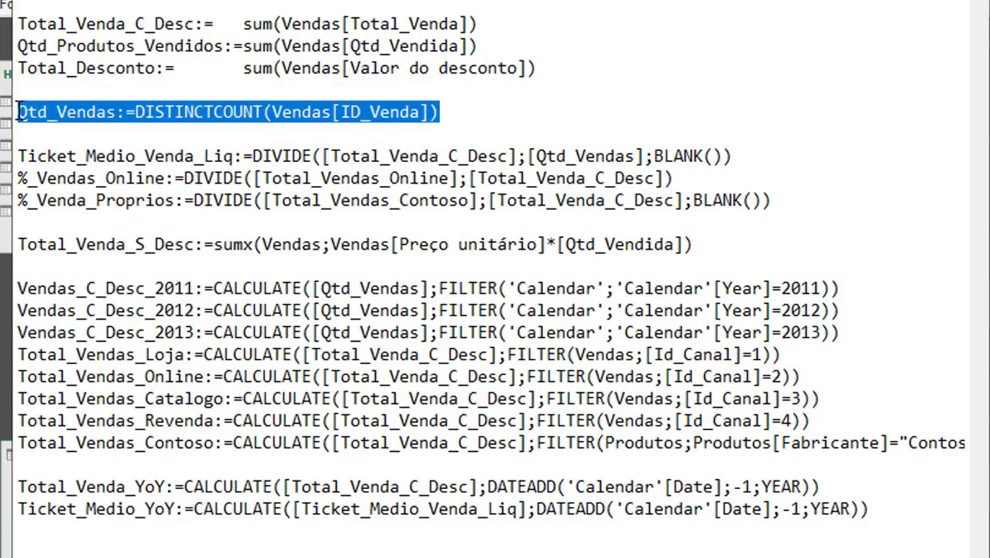
pyautogui.click(115, 155)
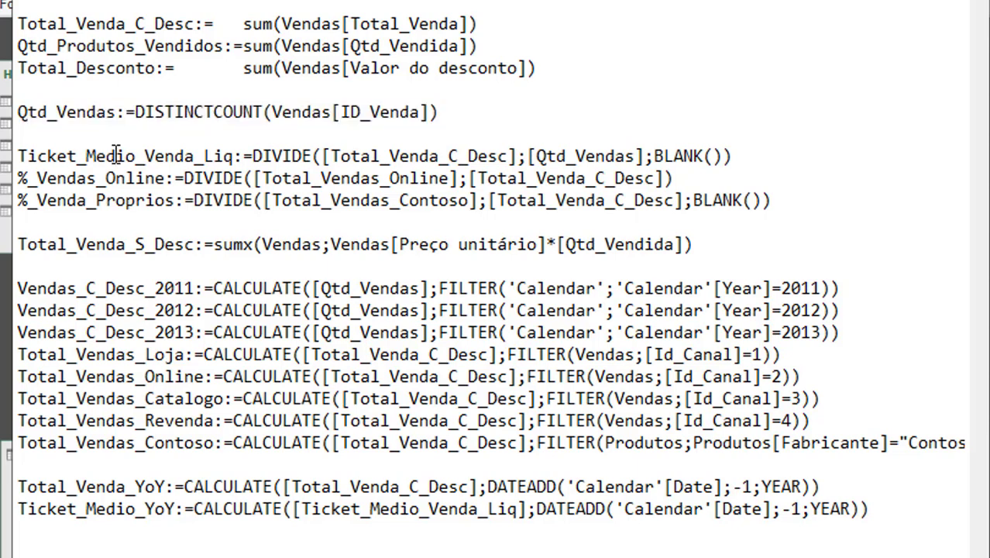
pyautogui.moveTo(18, 155)
pyautogui.mouseDown()
pyautogui.moveTo(293, 184)
pyautogui.moveTo(775, 203)
pyautogui.mouseUp()
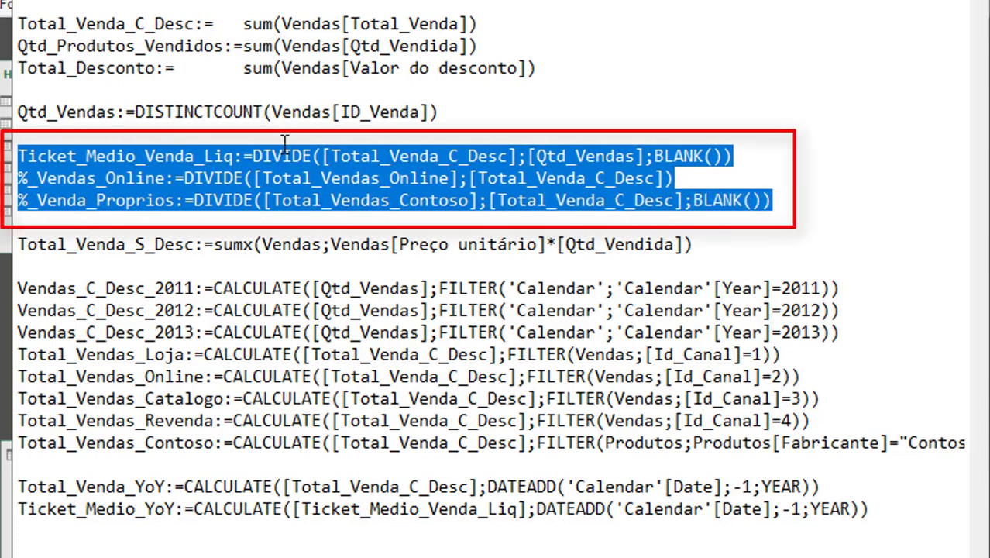
pyautogui.moveTo(252, 155); pyautogui.dragTo(313, 157)
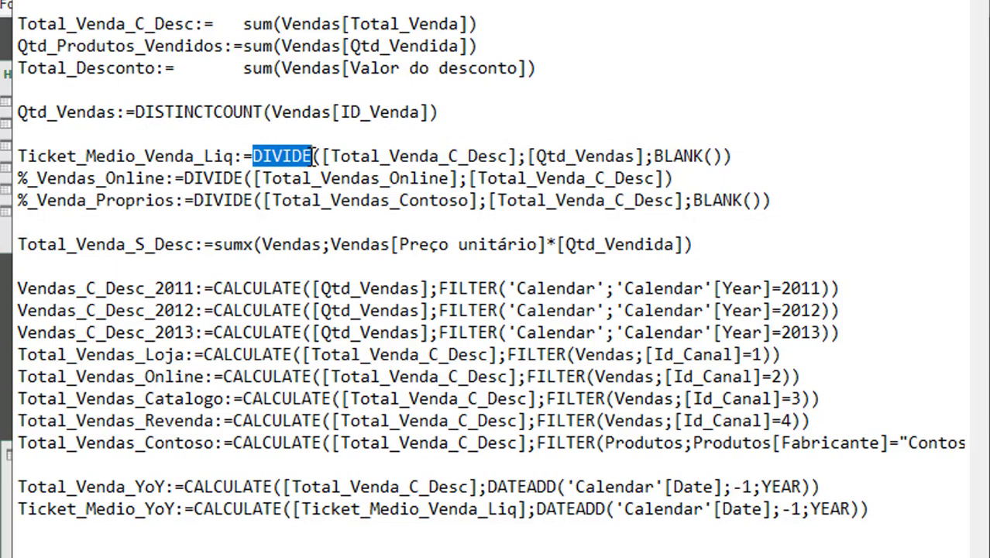
pyautogui.moveTo(322, 156); pyautogui.dragTo(516, 155)
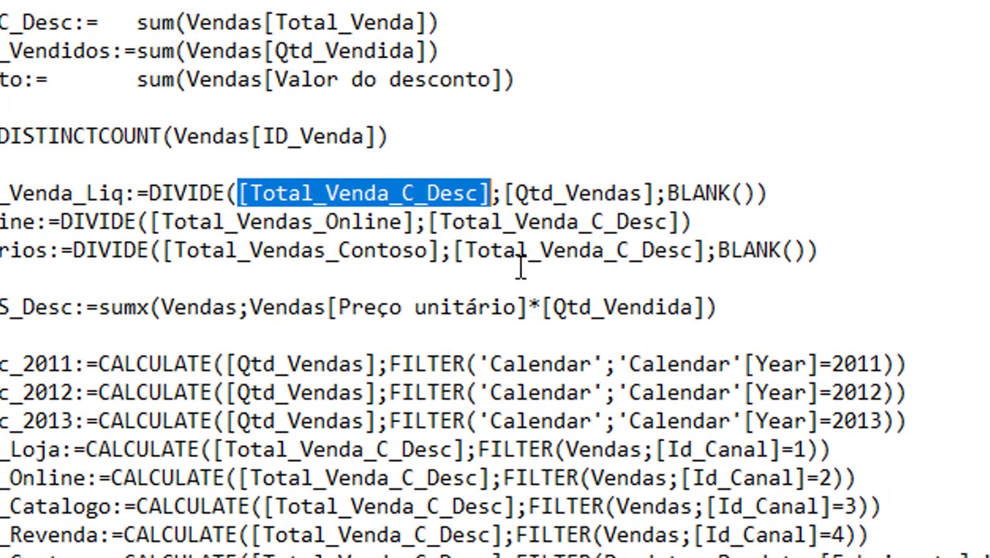
pyautogui.moveTo(506, 194); pyautogui.dragTo(761, 193)
# Copy ;BLANK() from Ticket_Medio_Venda_Liq and add it as the last DIVIDE argument of %_Vendas_Online
pyautogui.click(668, 193)
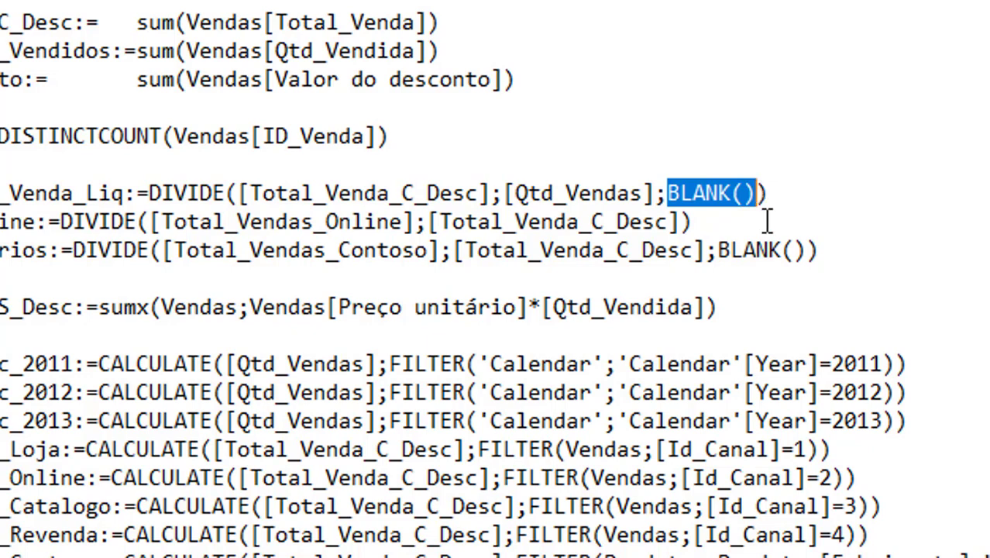
pyautogui.press('Left')
pyautogui.press('Left')
pyautogui.hotkey('ctrl', 'shift', 'Right')
pyautogui.hotkey('shift', 'Right')
pyautogui.hotkey('shift', 'Right')
pyautogui.hotkey('ctrl', 'c')
pyautogui.click(767, 222)
pyautogui.press('Left')
pyautogui.hotkey('ctrl', 'v')
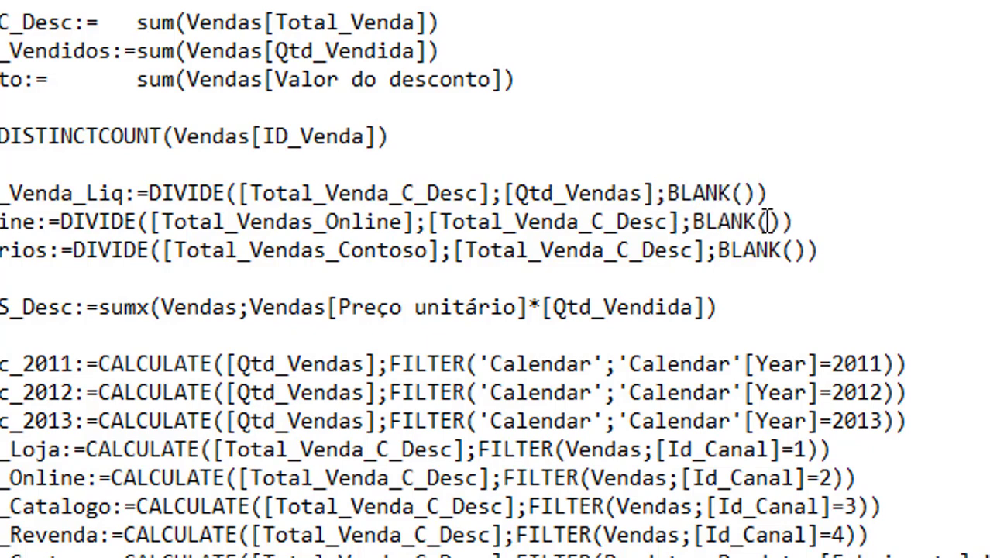
pyautogui.press('Down')
# Examine the SUMX arguments of Total_Venda_S_Desc and the CALCULATE measures filtered by year, channel and manufacturer
pyautogui.click(736, 307)
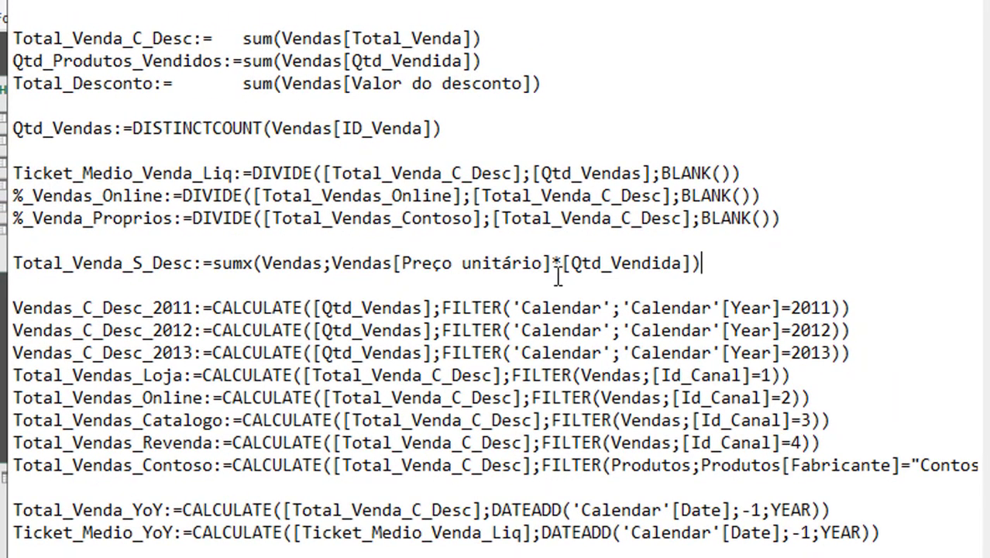
pyautogui.moveTo(16, 262); pyautogui.dragTo(706, 266)
pyautogui.click(273, 262)
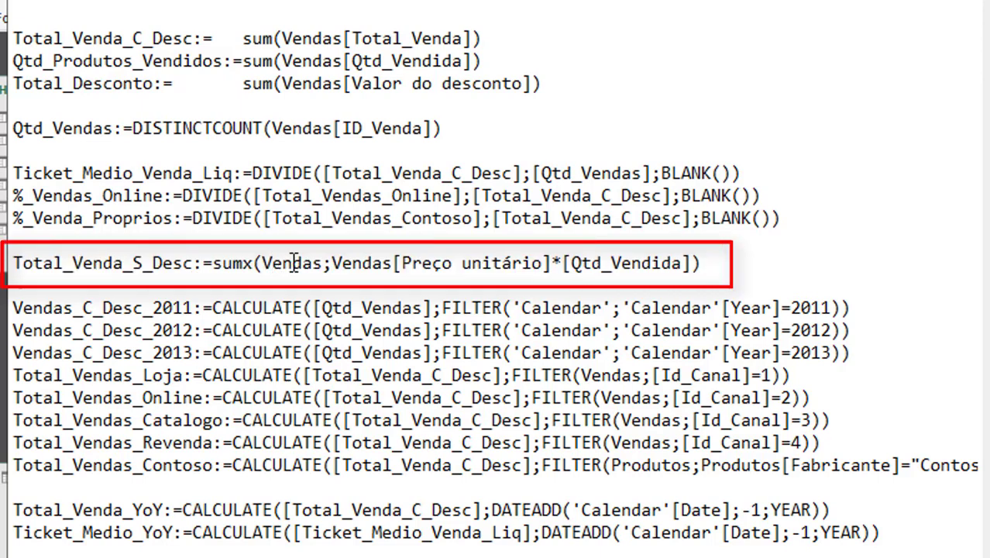
pyautogui.moveTo(263, 263); pyautogui.dragTo(326, 264)
pyautogui.click(332, 264)
pyautogui.hotkey('shift', 'Home')
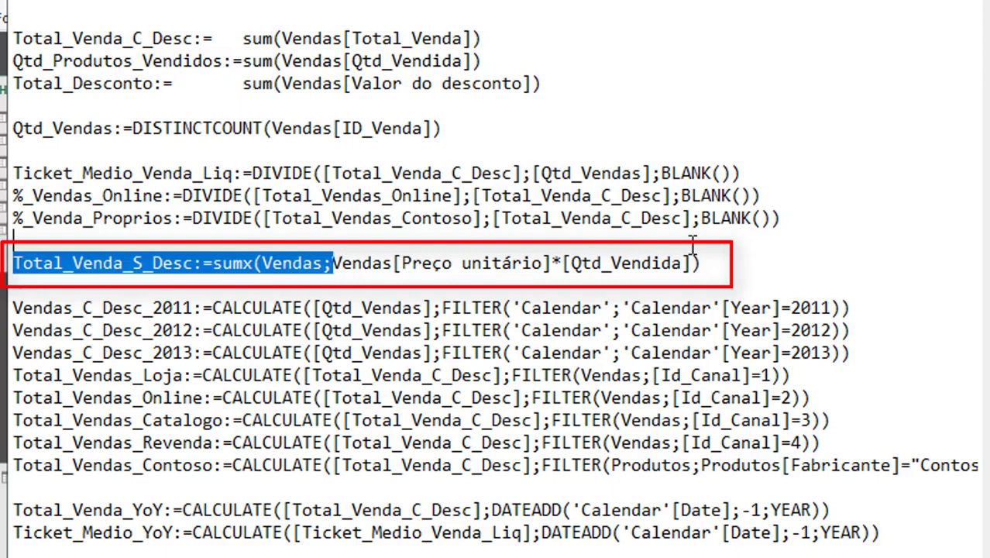
pyautogui.keyDown('shift'); pyautogui.click(690, 264); pyautogui.keyUp('shift')
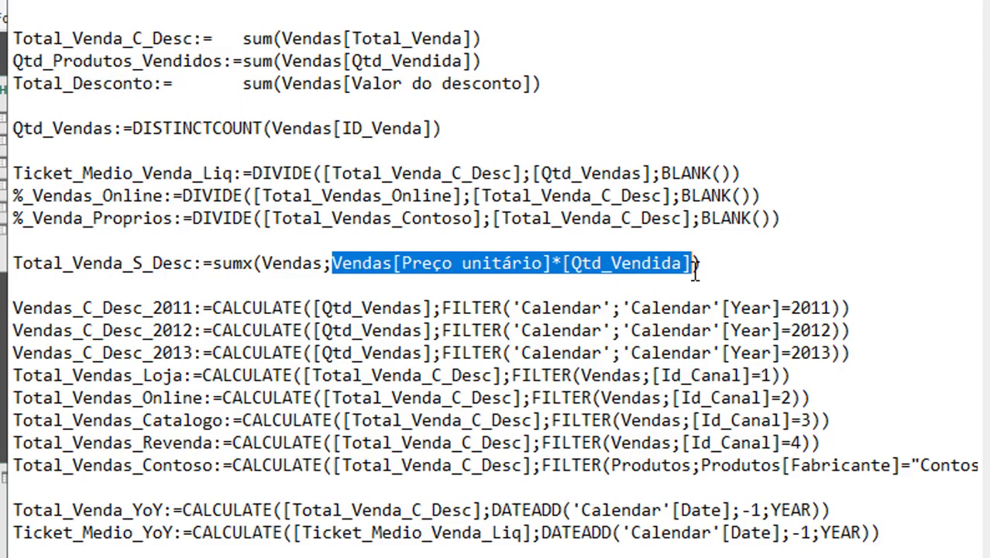
pyautogui.click(14, 308)
pyautogui.moveTo(14, 309)
pyautogui.mouseDown()
pyautogui.moveTo(527, 443)
pyautogui.moveTo(873, 475)
pyautogui.moveTo(894, 468)
pyautogui.mouseUp()
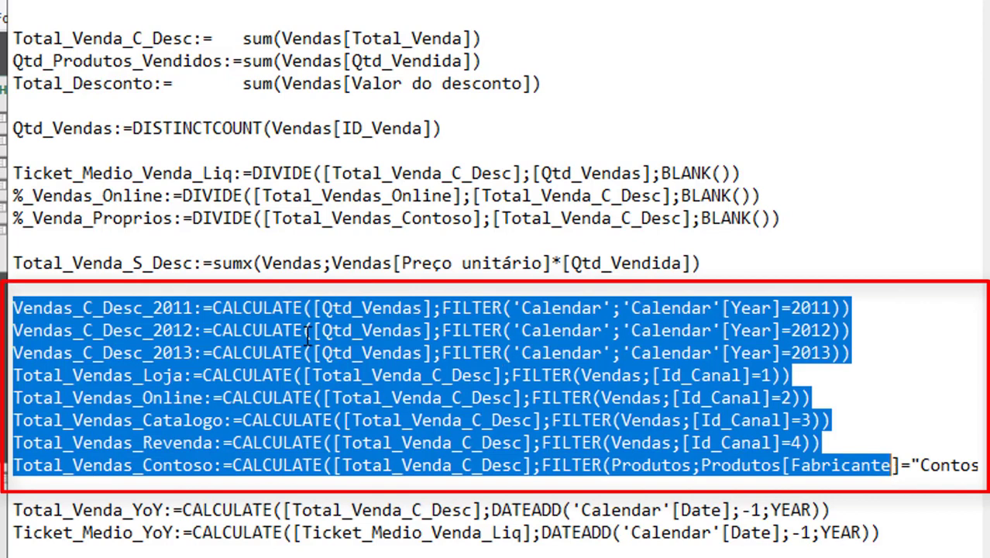
pyautogui.click(213, 309)
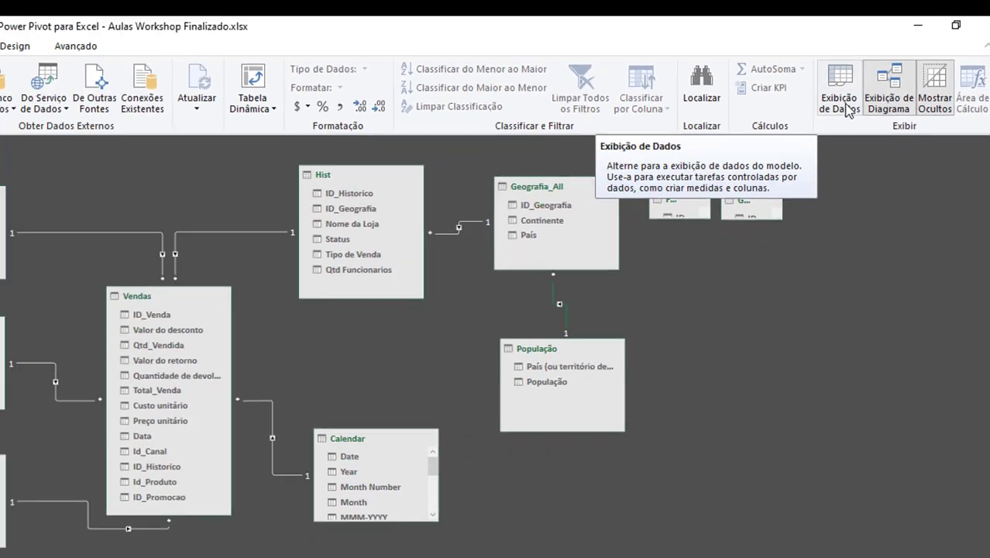
# Switch Power Pivot to the data view and enlarge the calculation area below the Canal table
pyautogui.click(705, 203)
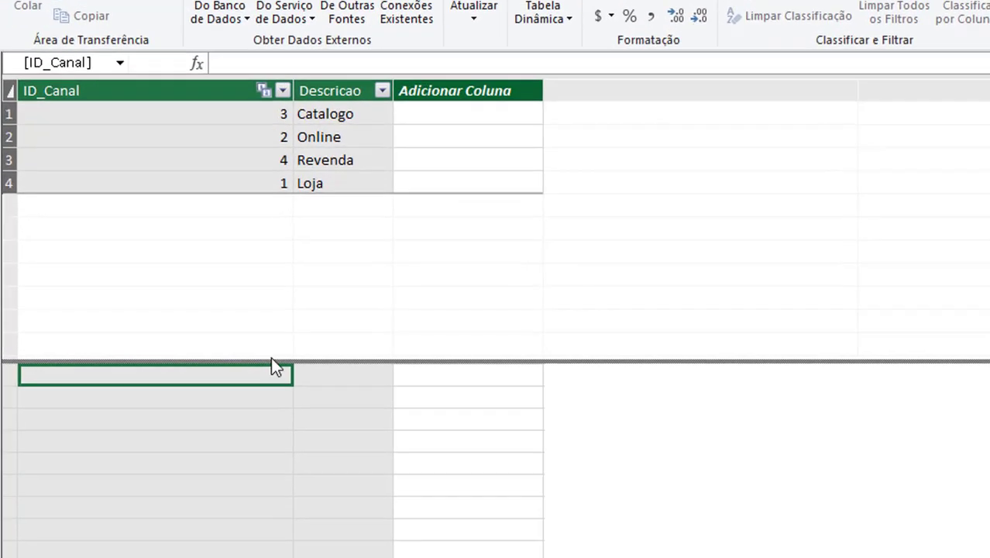
pyautogui.moveTo(191, 337); pyautogui.dragTo(194, 239)
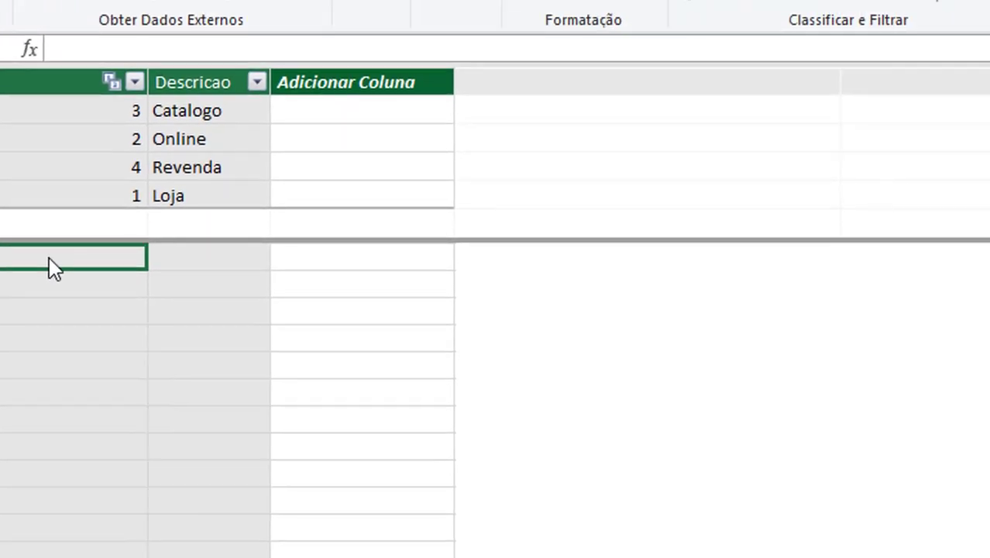
# Copy the name Total_Venda_C_Desc from Notepad and start a measure with it and := in the Canal table's first calculation cell
pyautogui.hotkey('alt', 'Tab')
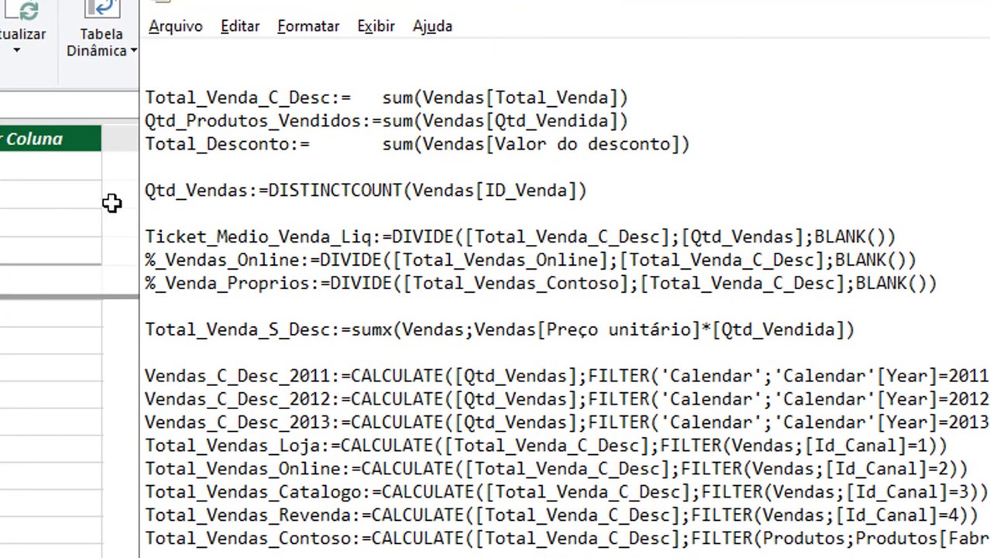
pyautogui.moveTo(147, 98); pyautogui.dragTo(347, 98)
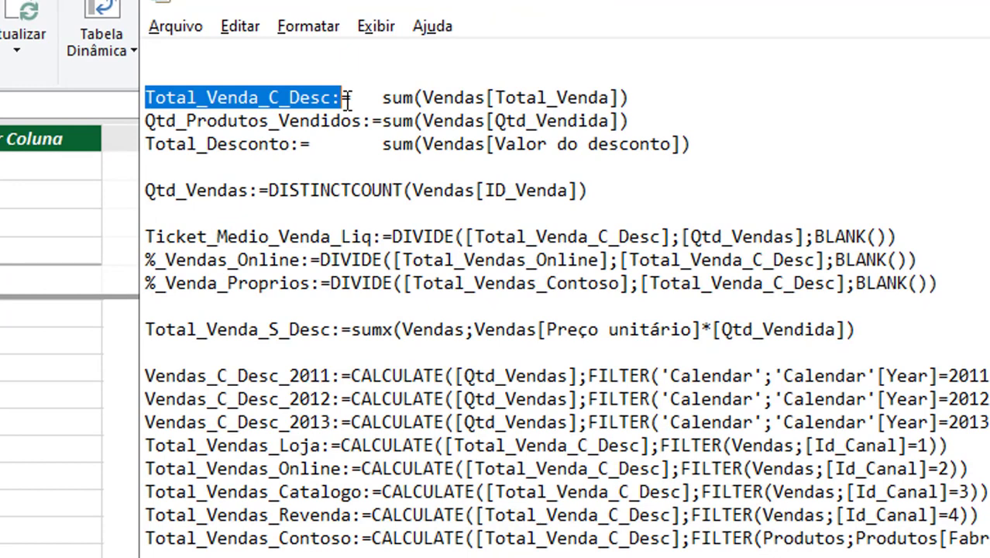
pyautogui.moveTo(347, 99); pyautogui.dragTo(335, 99)
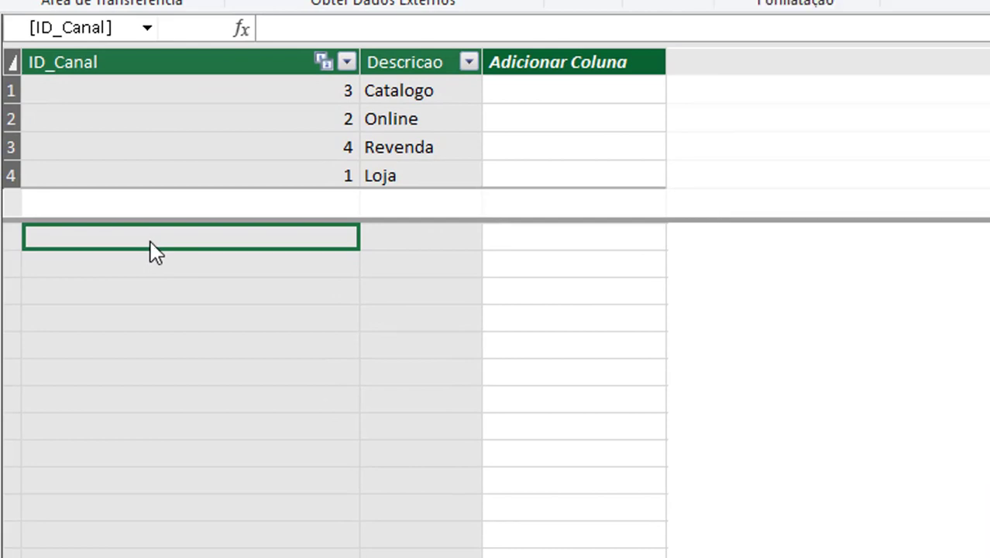
pyautogui.click(272, 29)
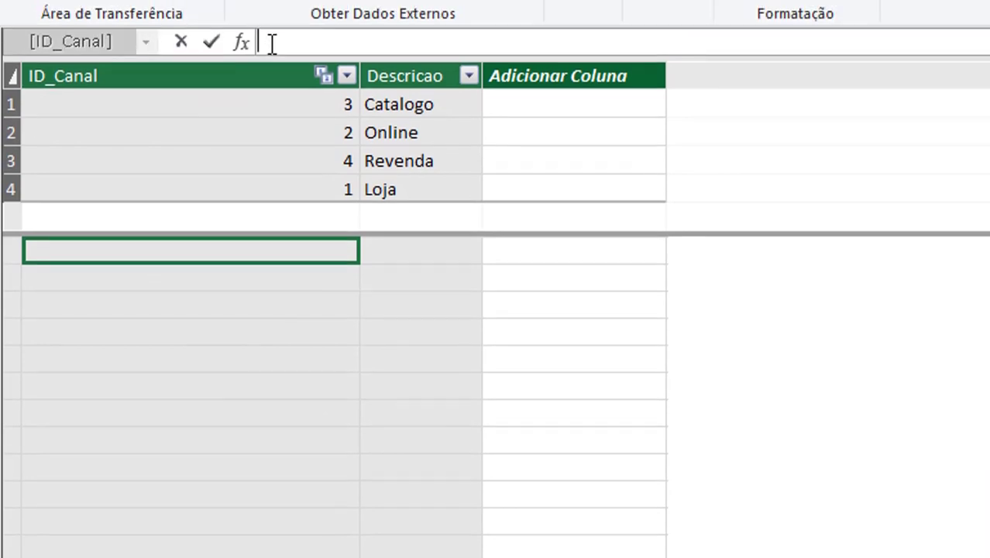
pyautogui.hotkey('ctrl', 'v')
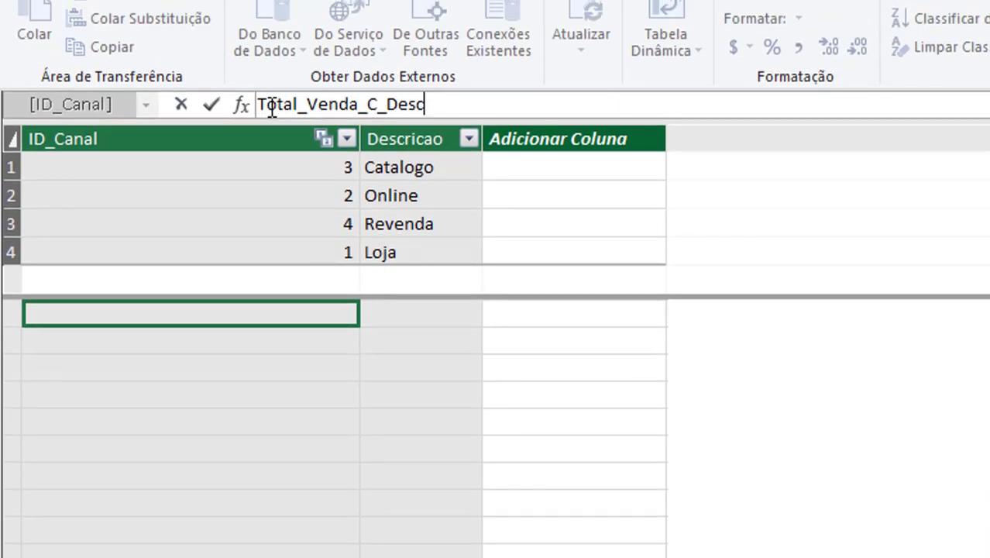
pyautogui.write(':=')
# Preview the function suggestions for sum, cou, ave, min and max in the measure formula, clearing each entry
pyautogui.write('sum')
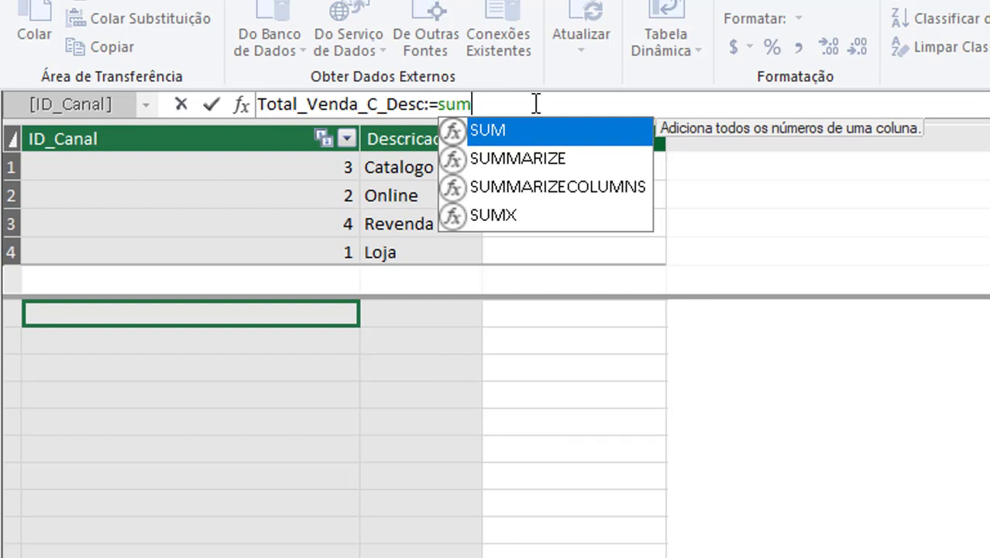
pyautogui.press('BackSpace')
pyautogui.press('BackSpace')
pyautogui.press('BackSpace')
pyautogui.write('cou')
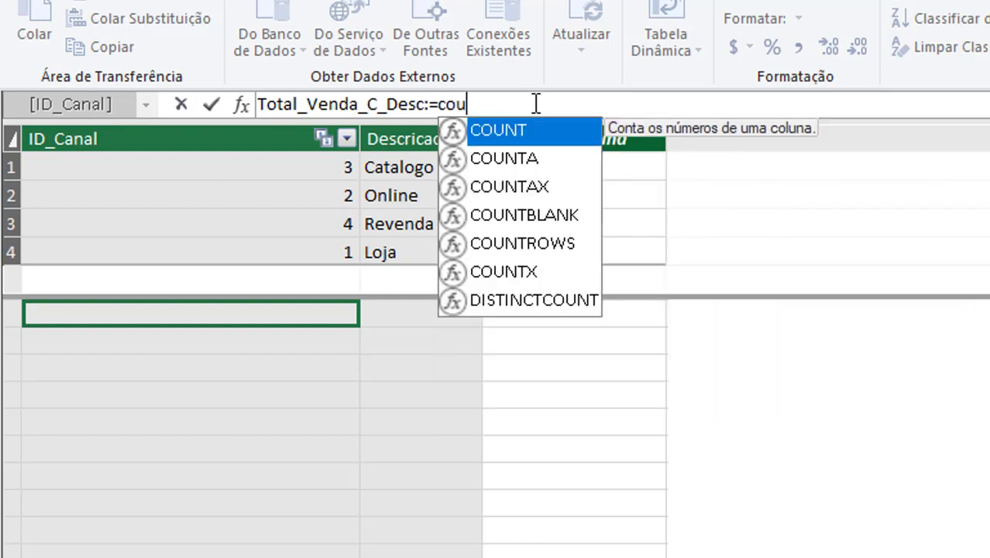
pyautogui.press('BackSpace')
pyautogui.press('BackSpace')
pyautogui.press('BackSpace')
pyautogui.write('ave')
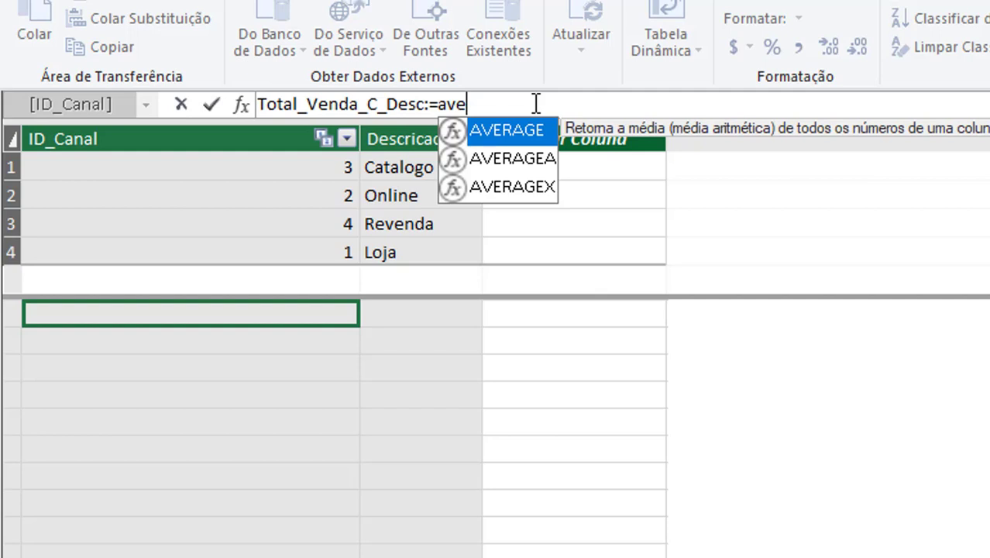
pyautogui.press('BackSpace')
pyautogui.press('BackSpace')
pyautogui.press('BackSpace')
pyautogui.write('min')
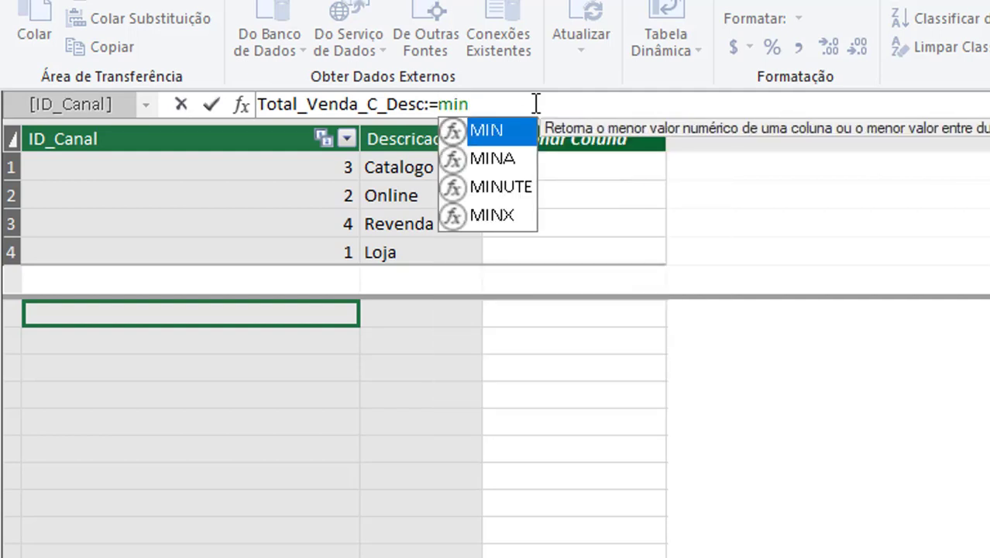
pyautogui.press('BackSpace')
pyautogui.press('BackSpace')
pyautogui.write('ax')
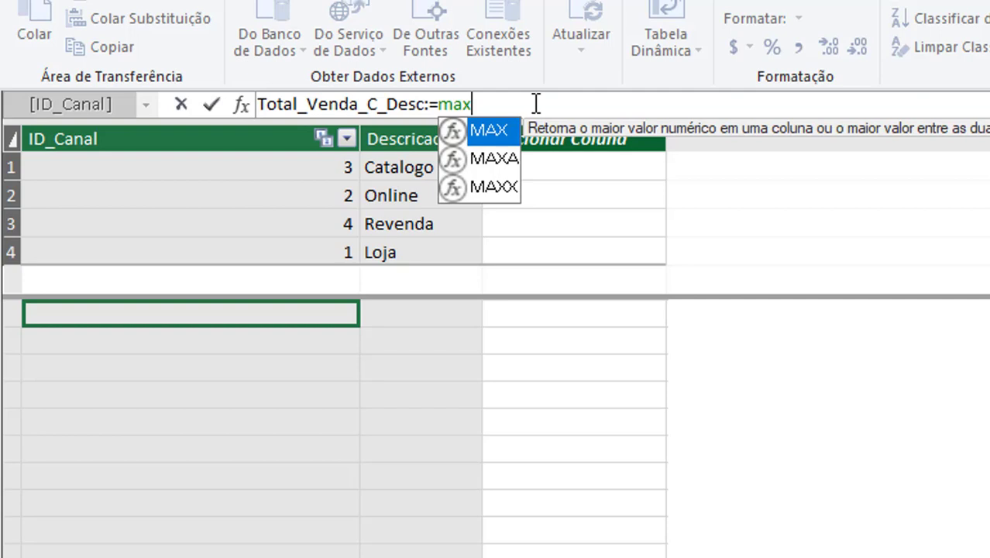
pyautogui.press('BackSpace')
pyautogui.press('BackSpace')
pyautogui.press('BackSpace')
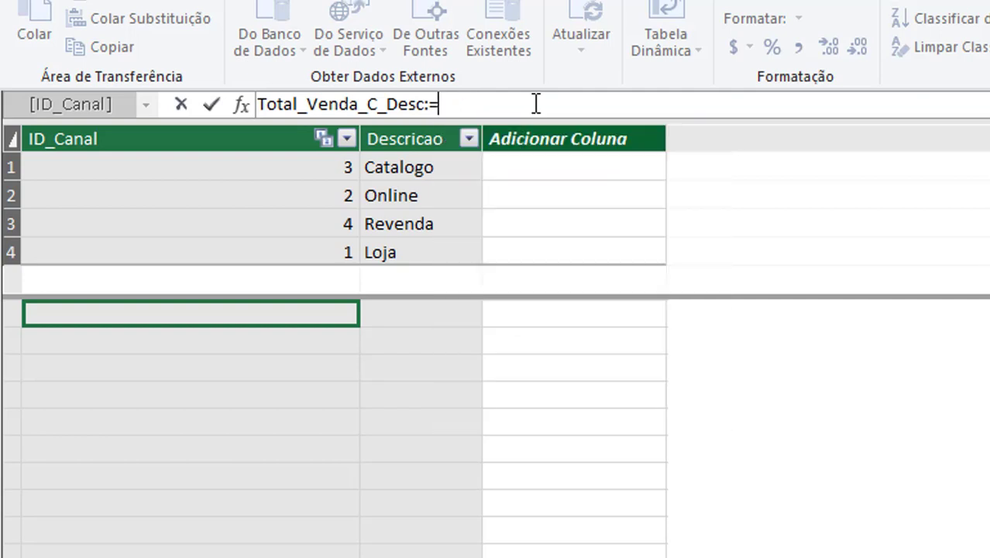
# Complete the Total_Venda_C_Desc measure with the formula sum(Vendas[Total_Venda])
pyautogui.write('sum(')
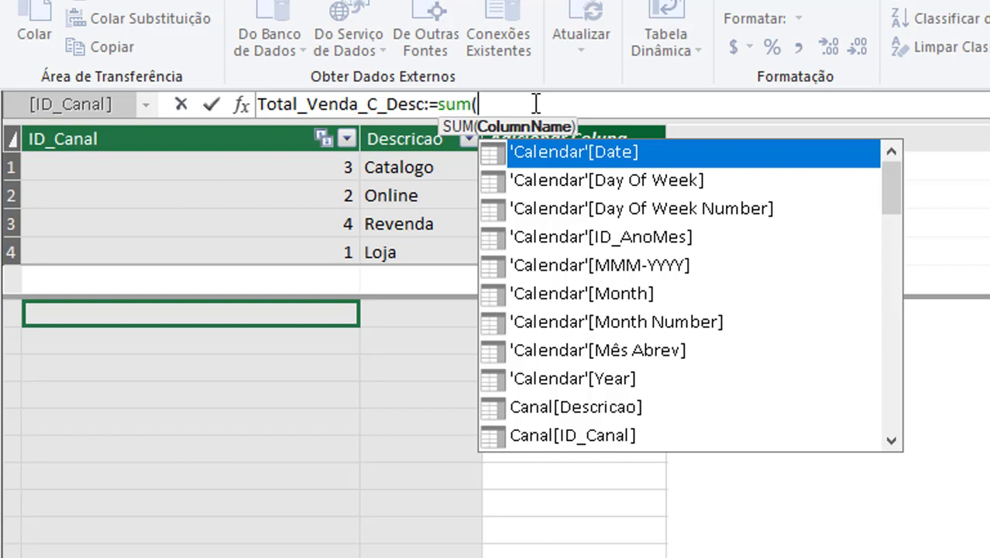
pyautogui.write('ven')
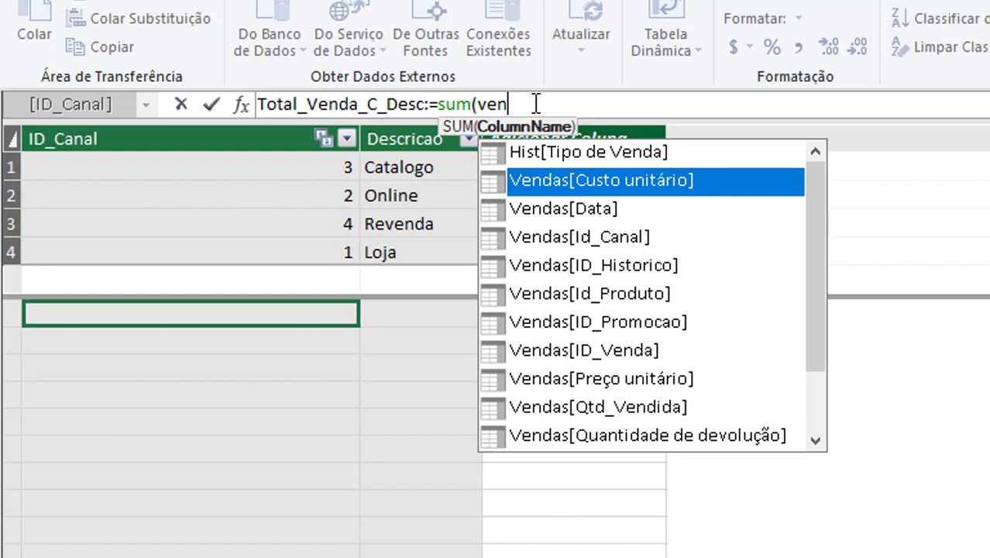
pyautogui.press('Down')
pyautogui.press('Down')
pyautogui.press('Down')
pyautogui.press('Down')
pyautogui.press('Down')
pyautogui.press('Down')
pyautogui.press('Down')
pyautogui.press('Down')
pyautogui.press('Down')
pyautogui.press('Down')
pyautogui.press('Down')
pyautogui.press('Down')
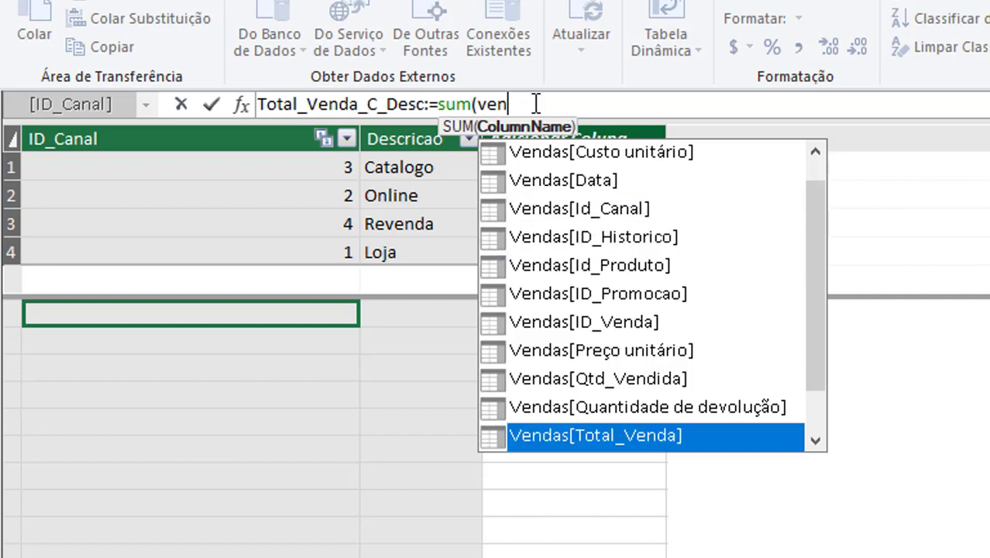
pyautogui.press('Up')
pyautogui.press('Up')
pyautogui.press('Tab')
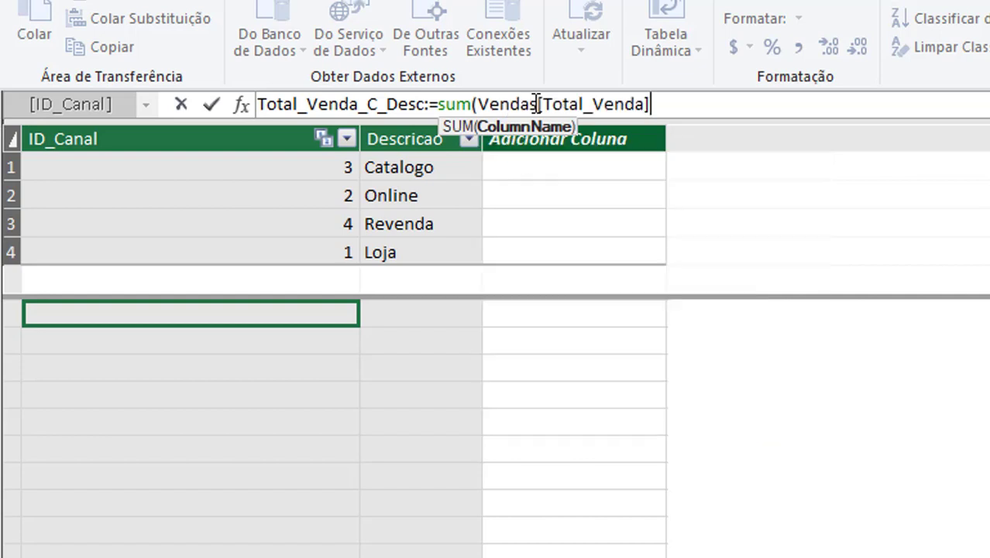
pyautogui.write(')')
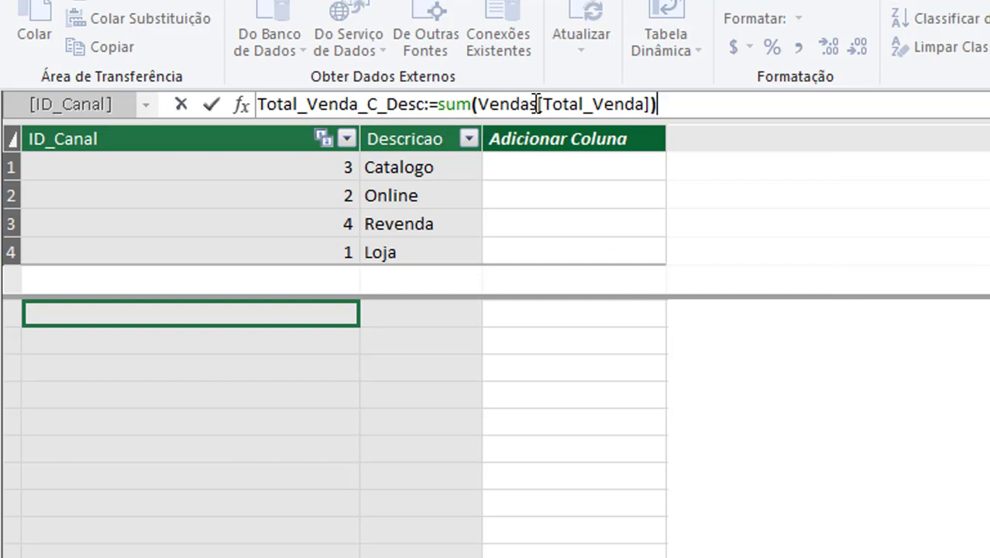
pyautogui.press('Return')
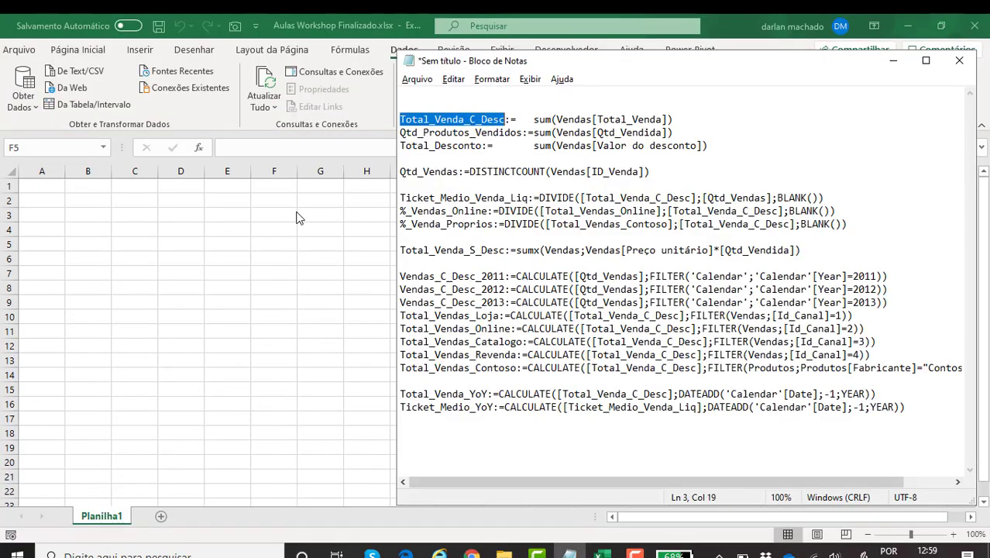
# Switch to the Excel workbook and insert a PivotTable from the workbook's data model at cell B4 of Planilha1
pyautogui.click(253, 245)
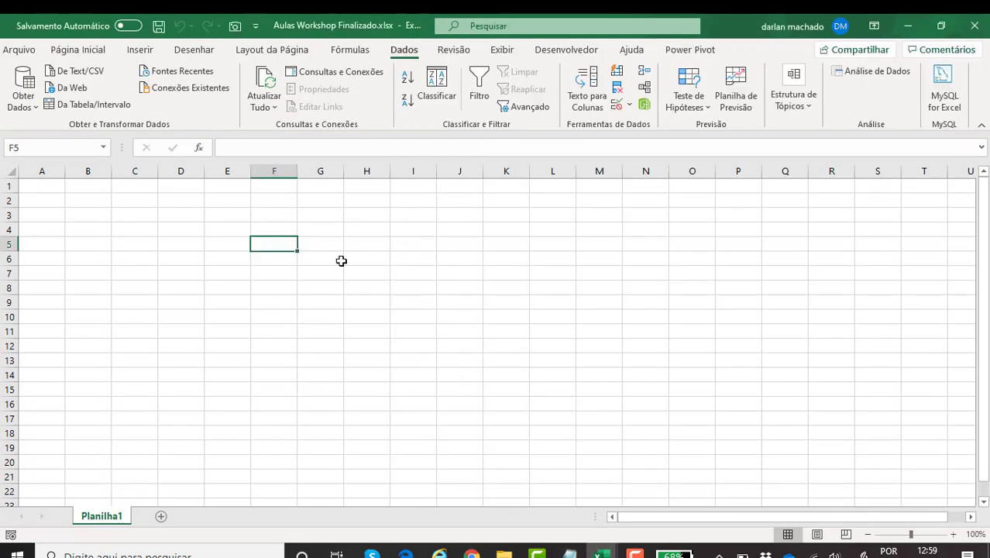
pyautogui.click(175, 230)
pyautogui.click(108, 241)
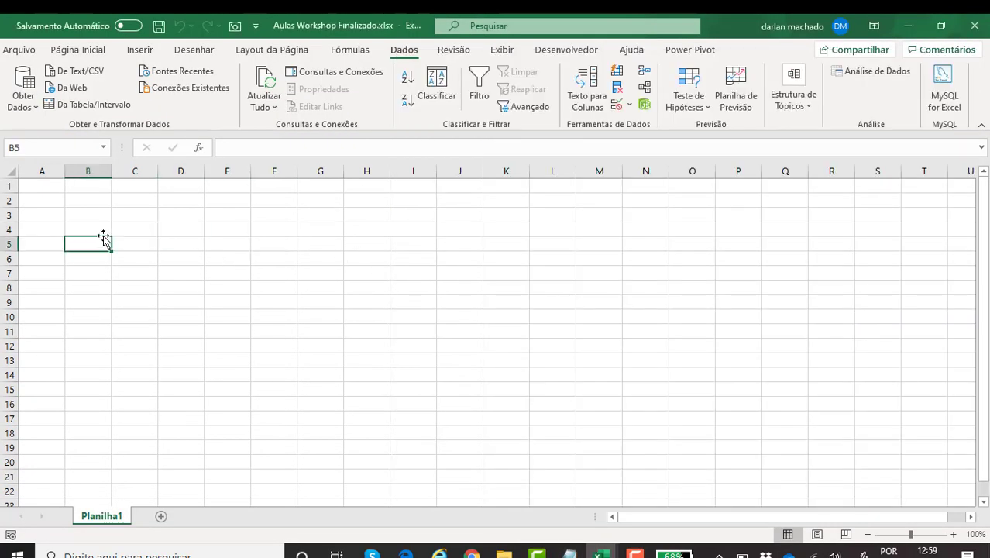
pyautogui.click(100, 231)
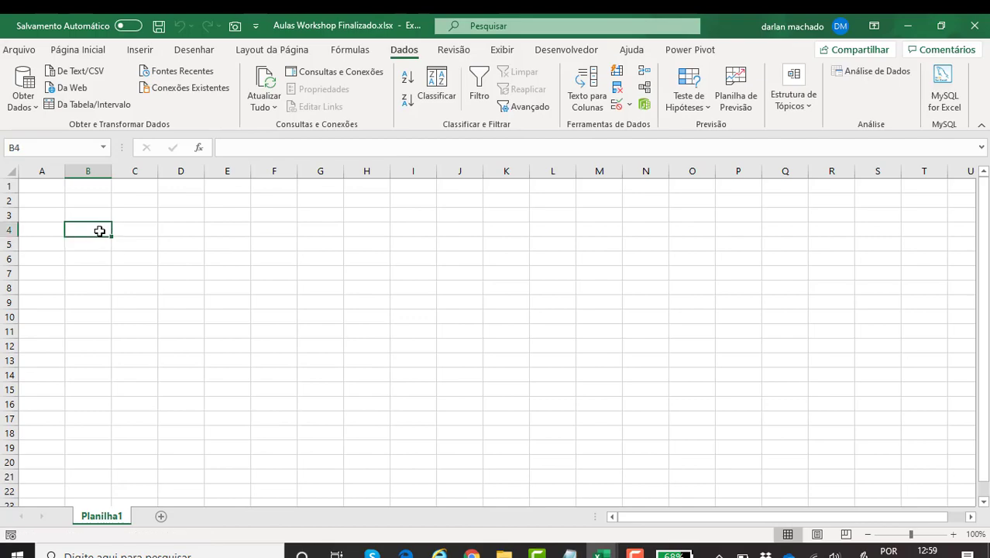
pyautogui.click(139, 50)
pyautogui.click(25, 86)
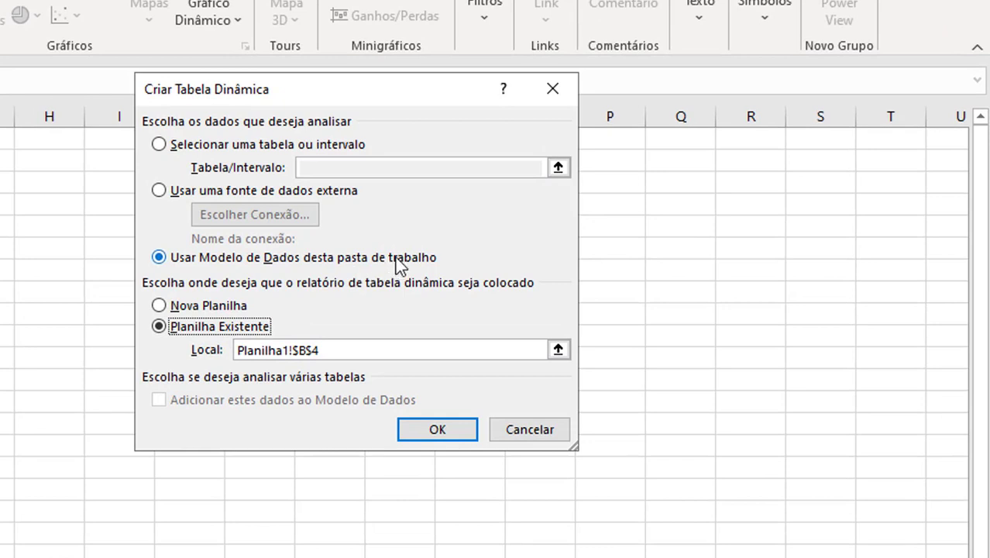
pyautogui.click(438, 429)
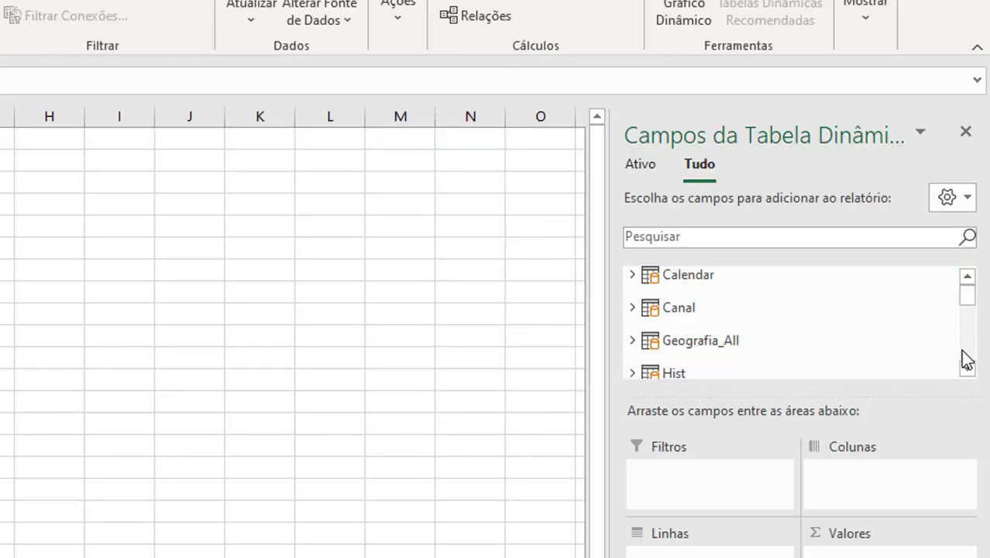
# Add the Year and Month fields of the Calendar table to the PivotTable rows
pyautogui.moveTo(972, 300); pyautogui.dragTo(974, 339)
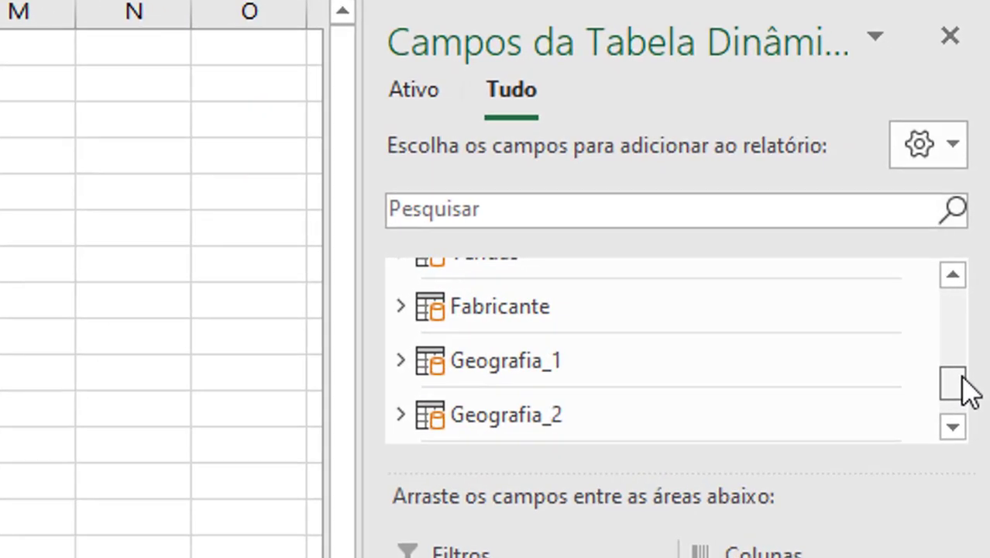
pyautogui.moveTo(970, 390)
pyautogui.mouseDown()
pyautogui.moveTo(956, 376)
pyautogui.moveTo(967, 383)
pyautogui.mouseUp()
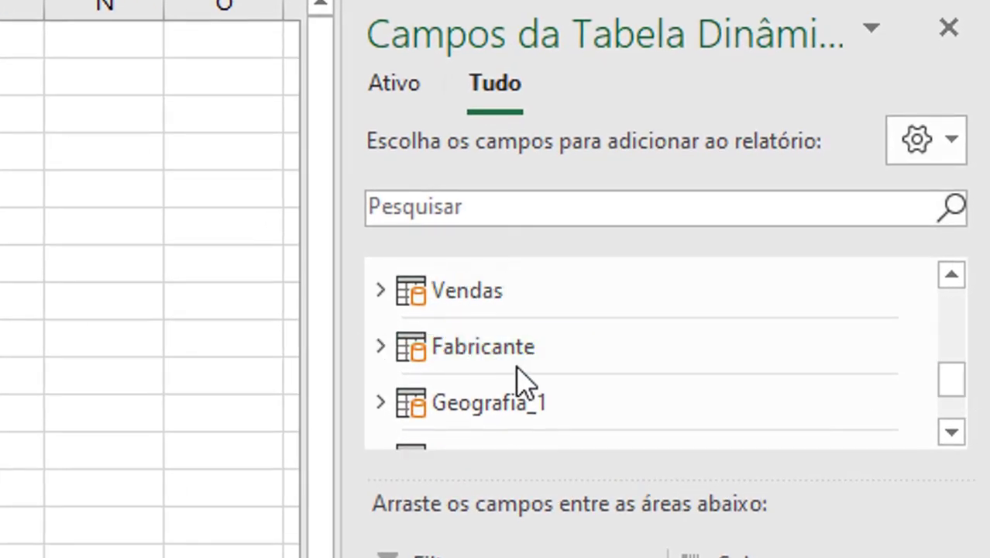
pyautogui.moveTo(957, 402); pyautogui.dragTo(958, 324)
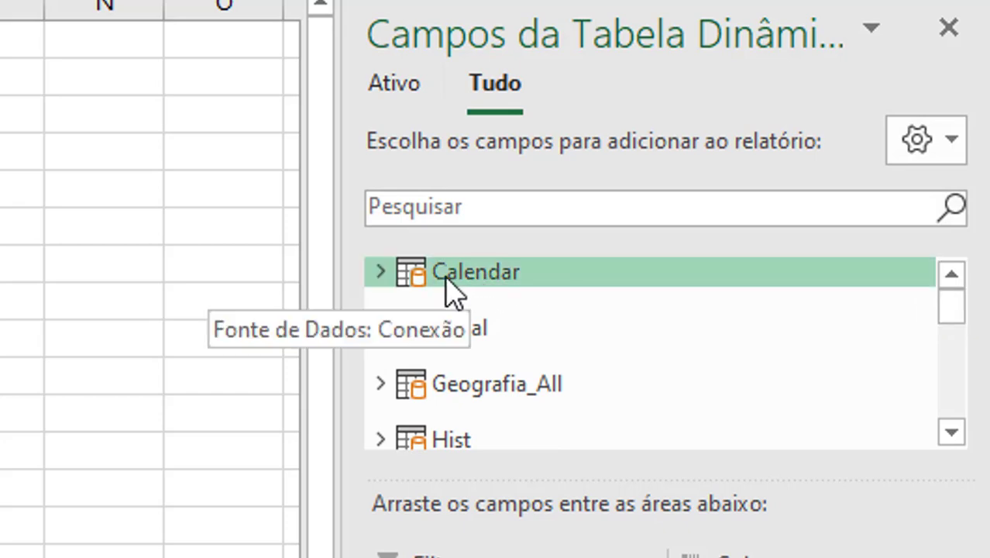
pyautogui.click(387, 271)
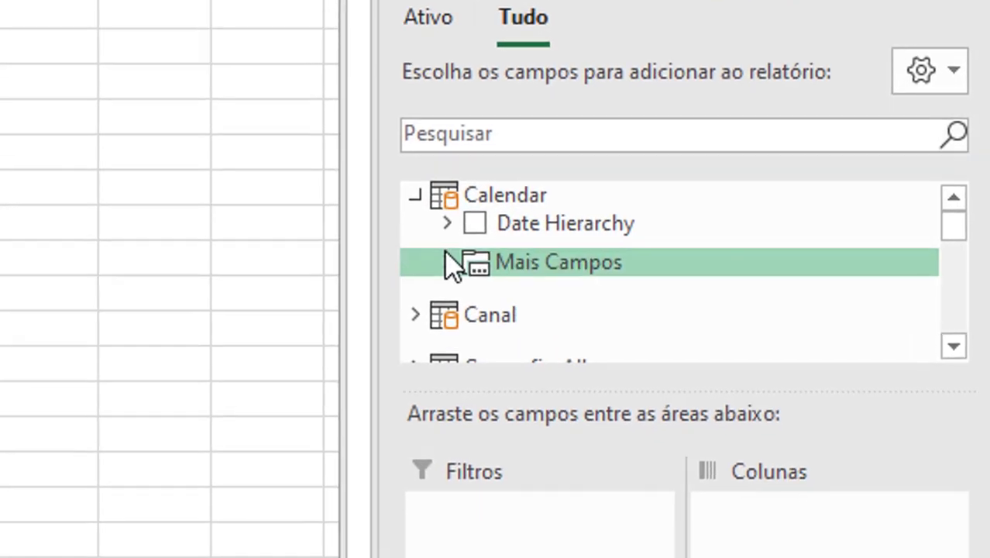
pyautogui.click(415, 343)
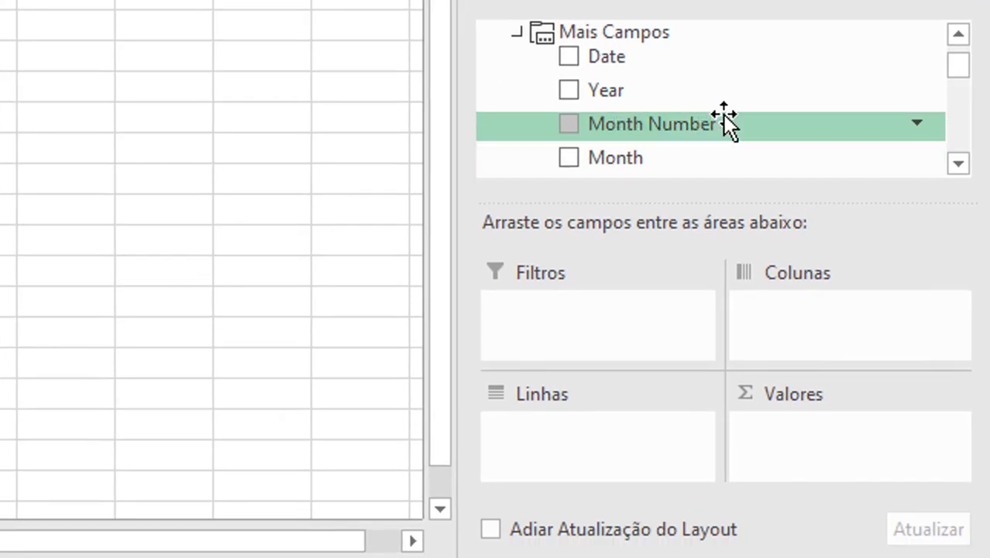
pyautogui.moveTo(623, 93); pyautogui.dragTo(561, 419)
pyautogui.moveTo(607, 162); pyautogui.dragTo(601, 453)
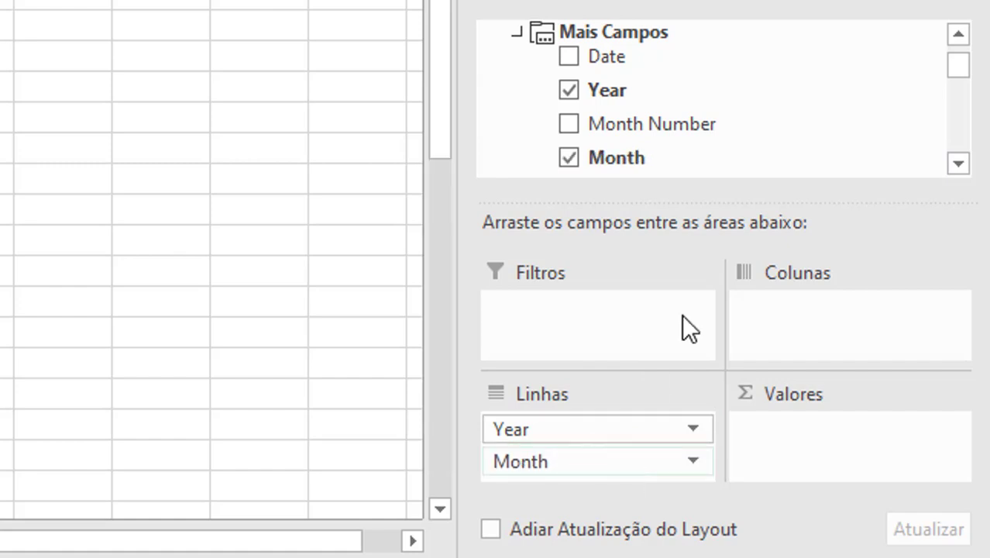
# Add the Total_Venda_C_Desc measure from the Canal table to the PivotTable values and dismiss the table relationships notice
pyautogui.click(519, 33)
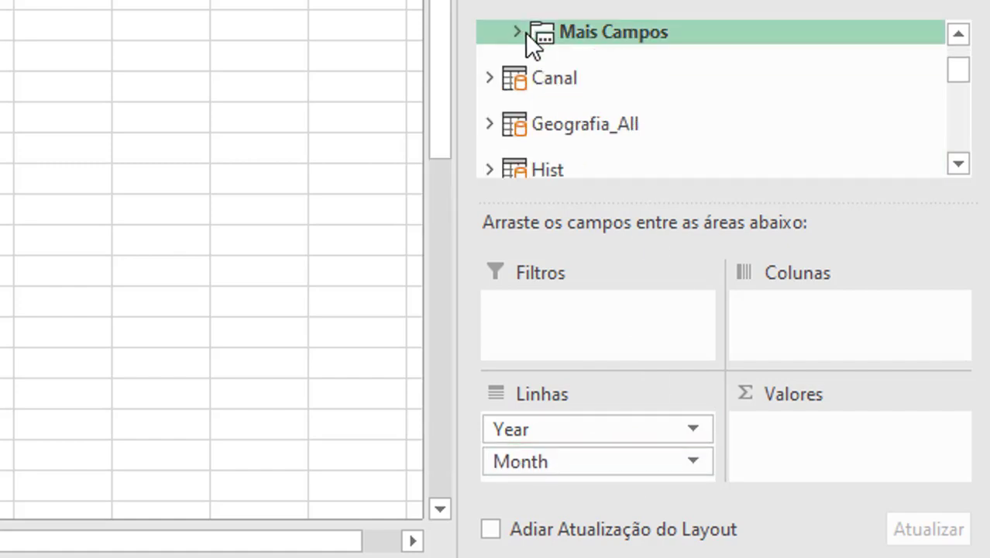
pyautogui.click(488, 78)
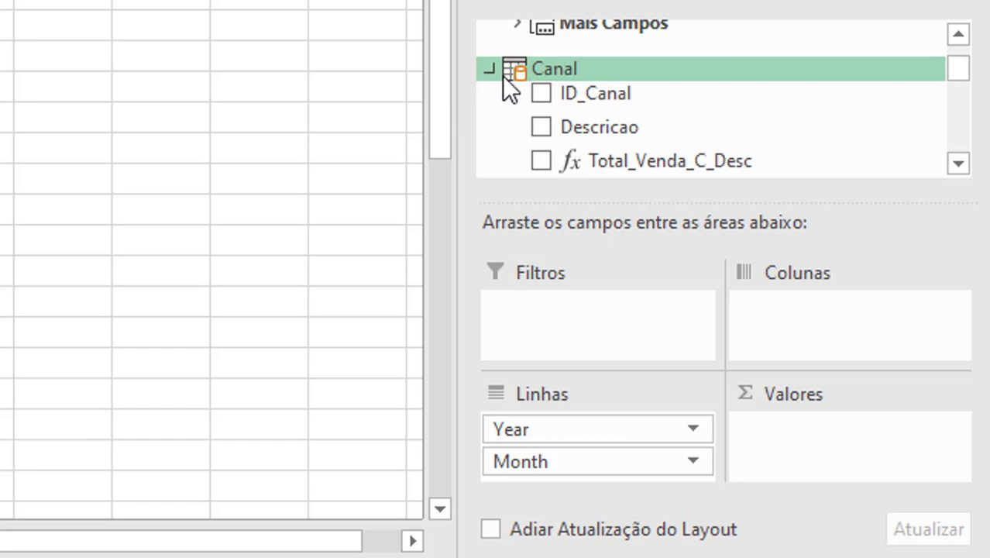
pyautogui.scroll(-1, 961, 77)
pyautogui.scroll(-1, 961, 81)
pyautogui.scroll(1, 962, 87)
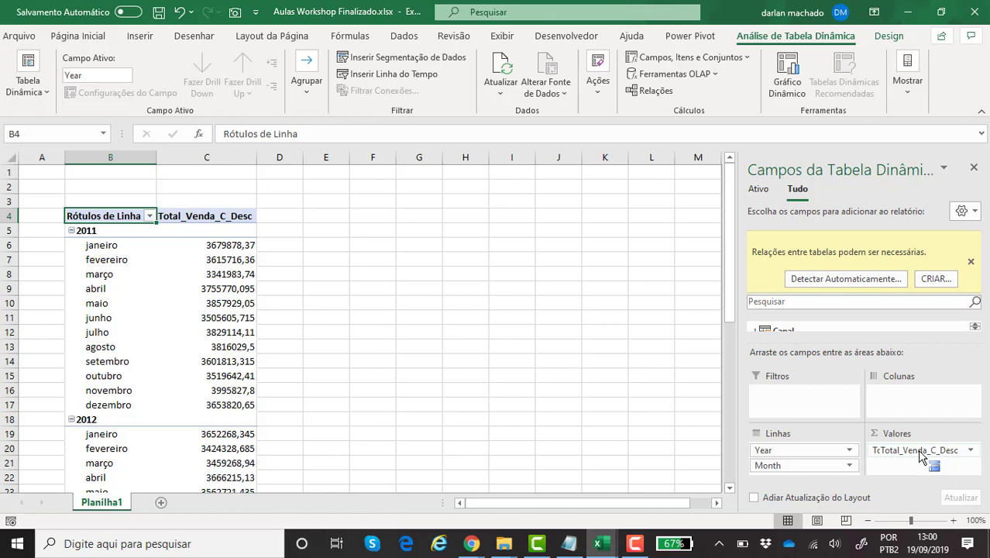
pyautogui.moveTo(920, 457); pyautogui.dragTo(919, 454)
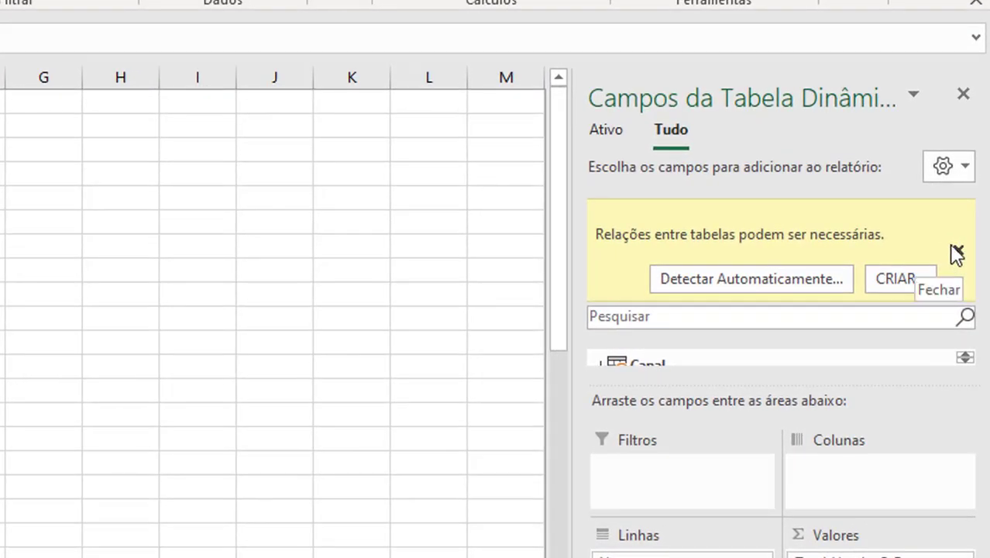
pyautogui.click(959, 252)
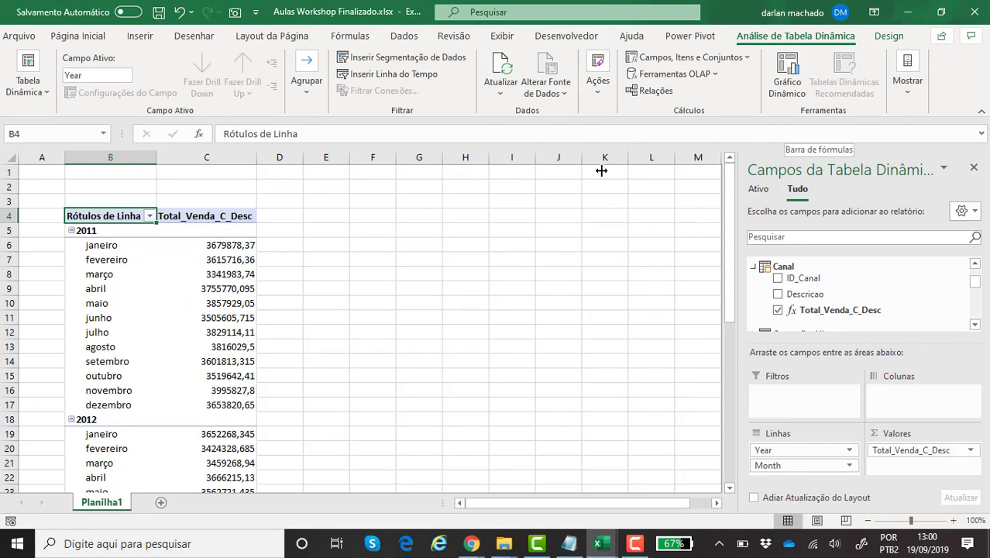
# Start a new Power Pivot measure from the Excel workbook, keeping Canal as its table
pyautogui.click(691, 36)
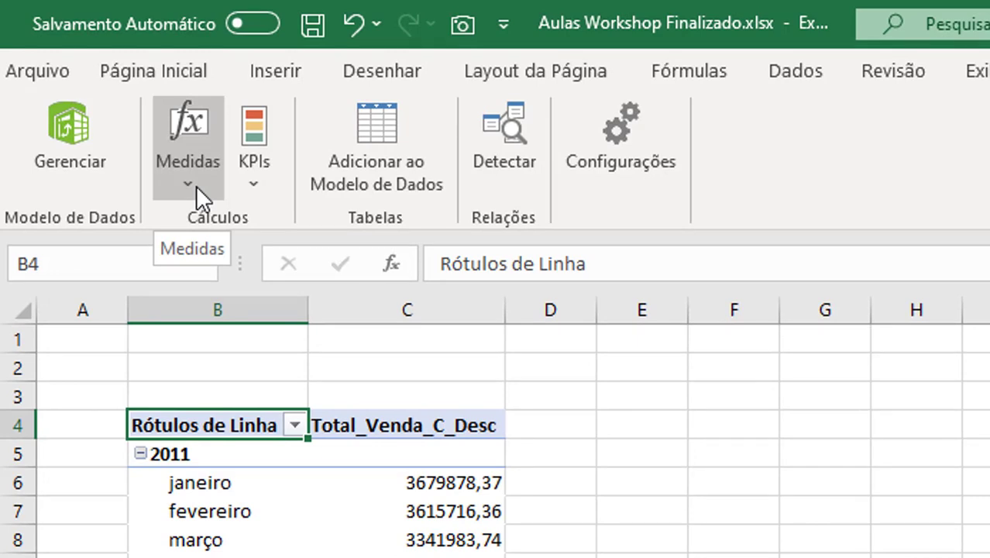
pyautogui.click(196, 185)
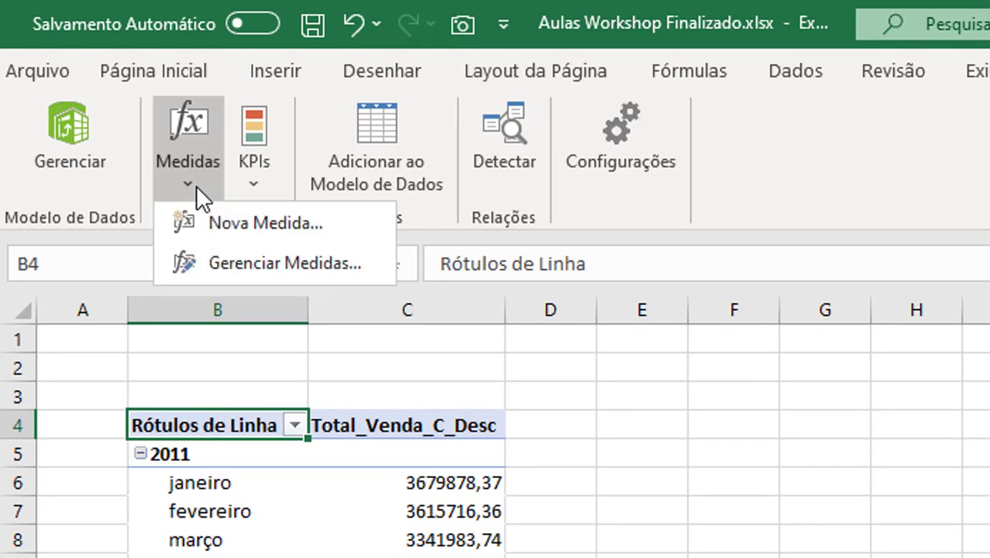
pyautogui.click(321, 227)
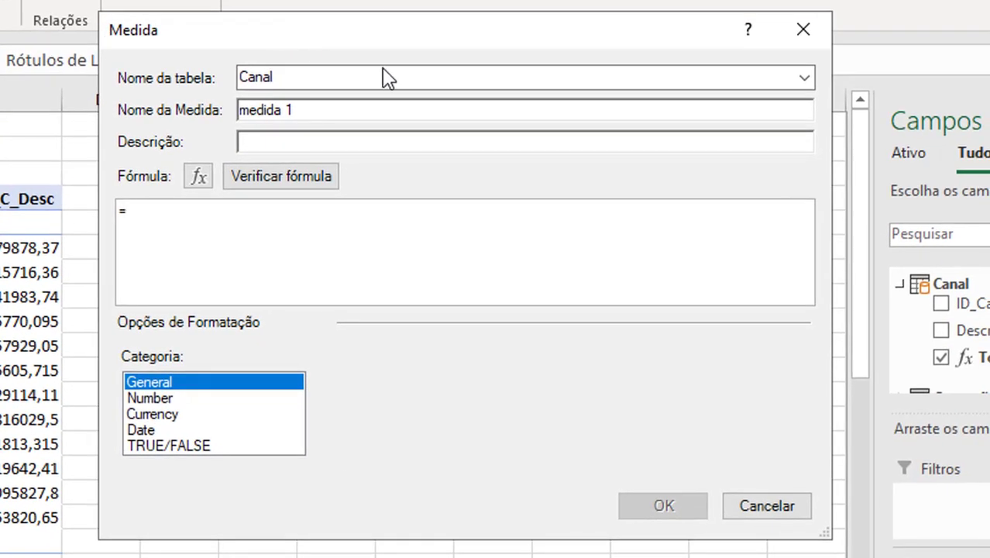
pyautogui.click(303, 78)
pyautogui.click(806, 81)
pyautogui.click(806, 81)
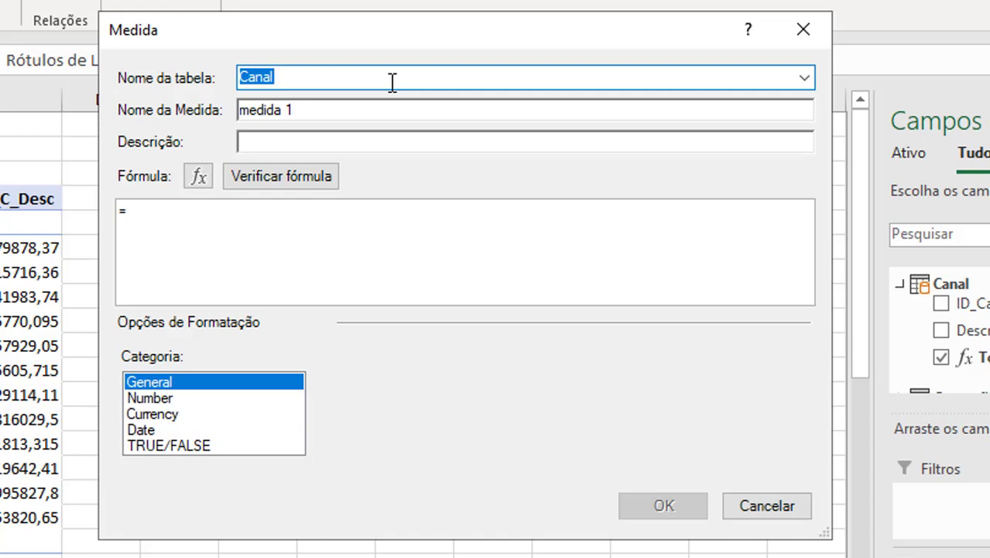
# Name the new measure Qtd_Produtos_Vendidos, copying the name from the Notepad list
pyautogui.click(327, 110)
pyautogui.moveTo(325, 108); pyautogui.dragTo(200, 110)
pyautogui.hotkey('alt', 'Tab')
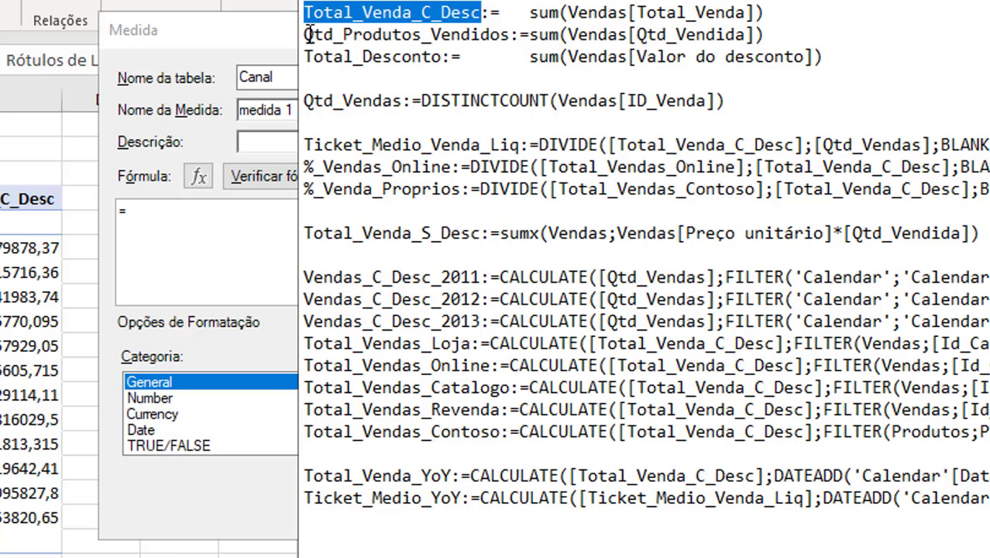
pyautogui.moveTo(306, 34); pyautogui.dragTo(504, 37)
pyautogui.hotkey('ctrl', 'c')
pyautogui.hotkey('alt', 'Tab')
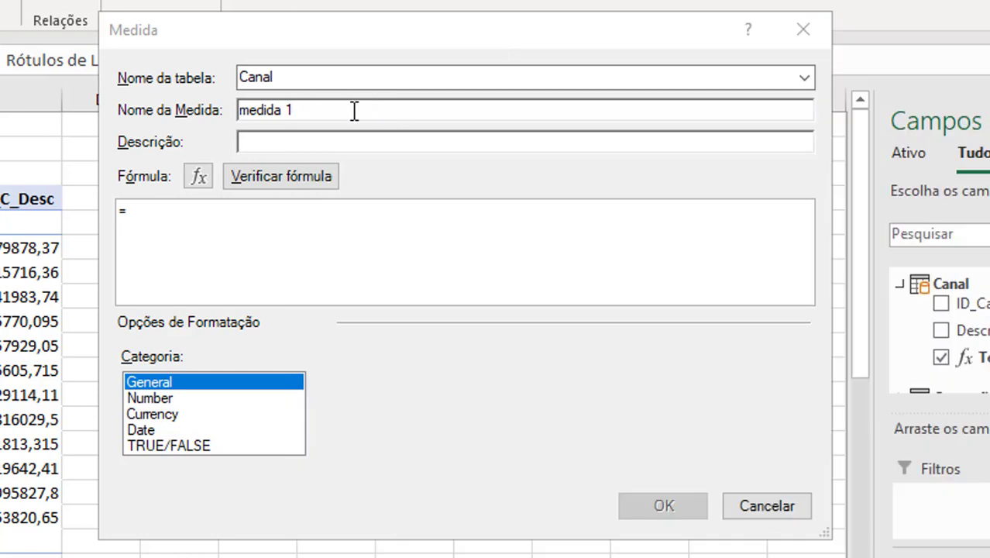
pyautogui.click(188, 127)
pyautogui.hotkey('ctrl', 'v')
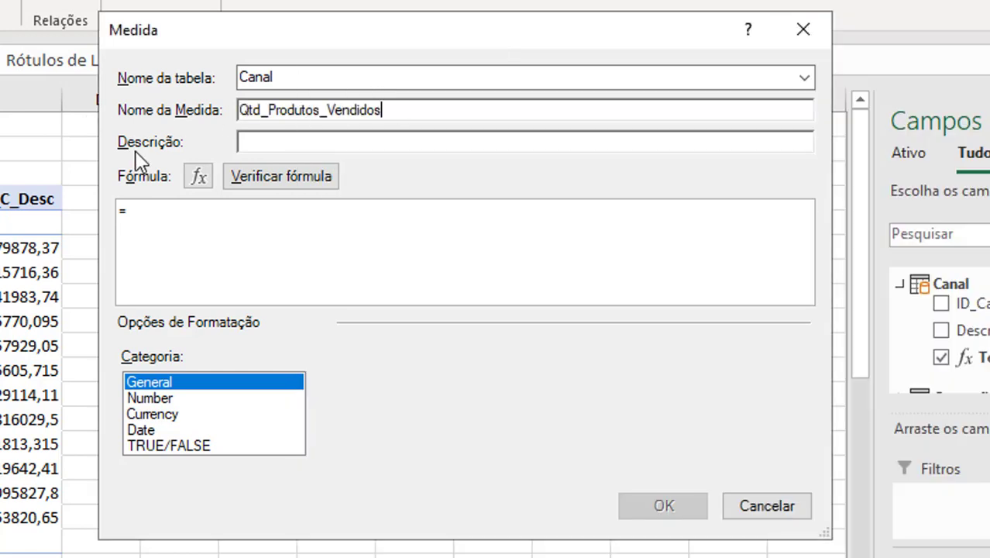
# Enter sum(Vendas[Qtd_Vendida]) as the formula of the Qtd_Produtos_Vendidos measure
pyautogui.click(257, 142)
pyautogui.click(258, 229)
pyautogui.write('sum(')
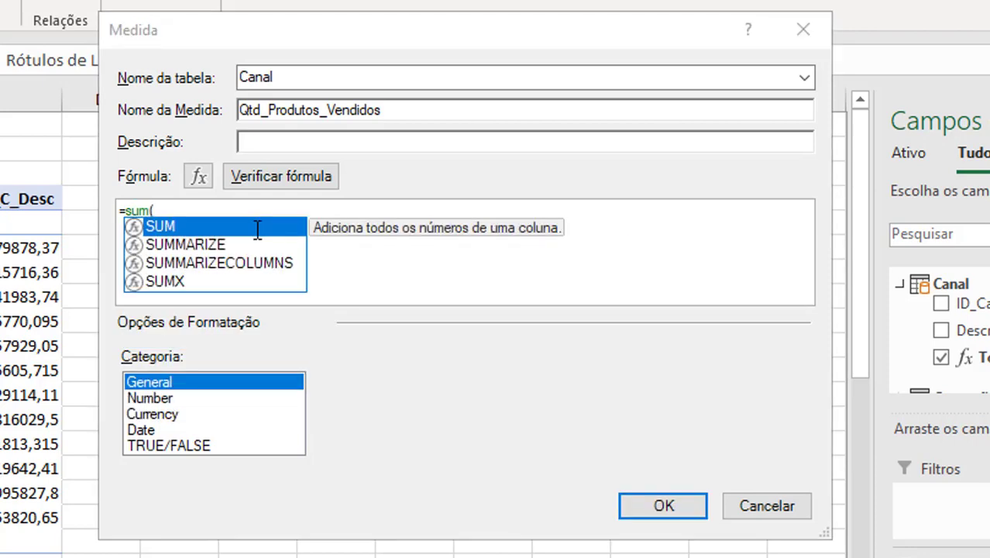
pyautogui.hotkey('alt', 'Tab')
pyautogui.hotkey('alt', 'Tab')
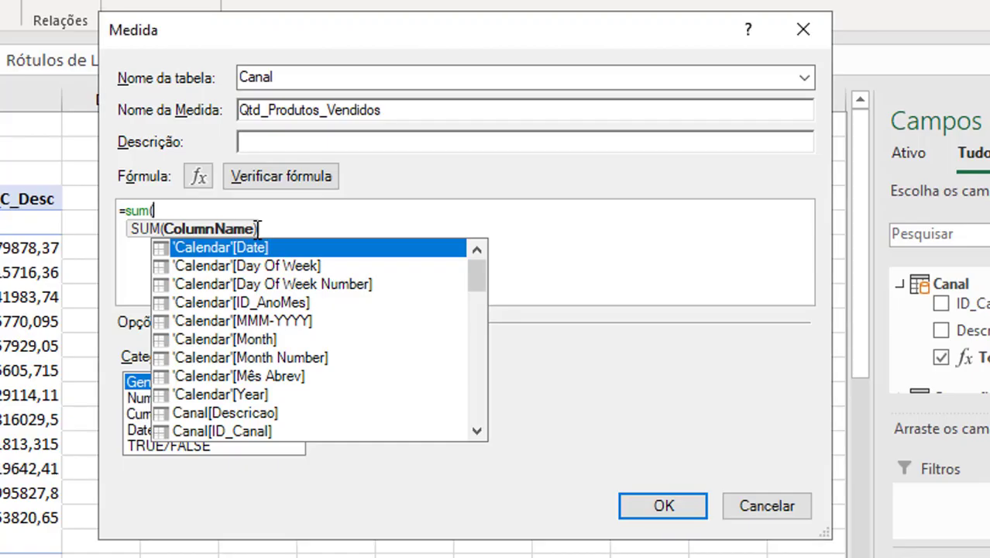
pyautogui.write('qtd')
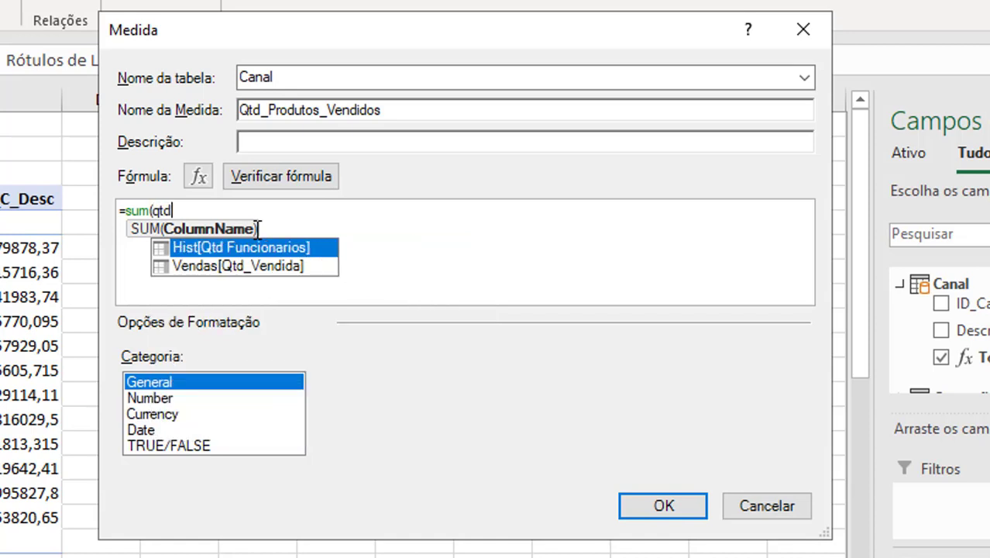
pyautogui.click(332, 269)
pyautogui.doubleClick(332, 267)
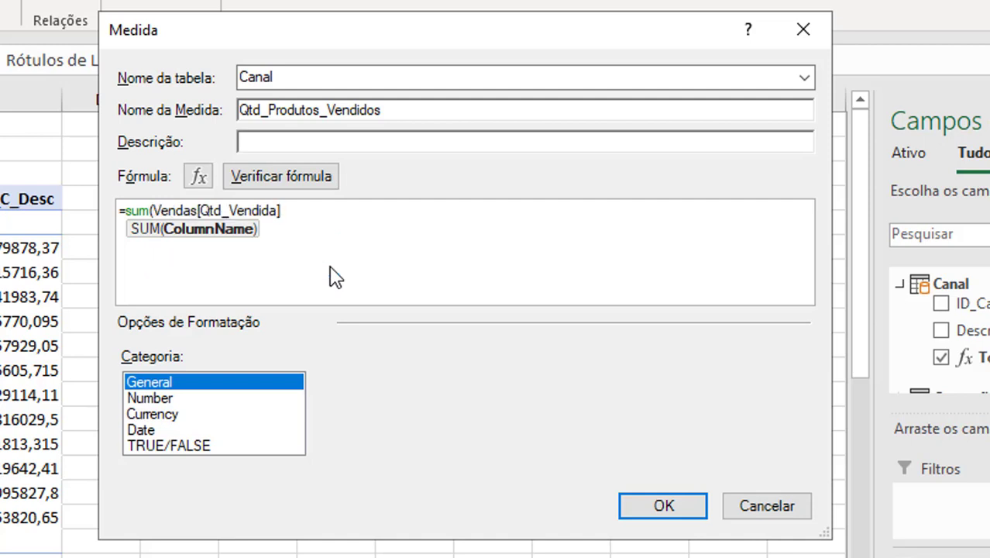
pyautogui.write(')')
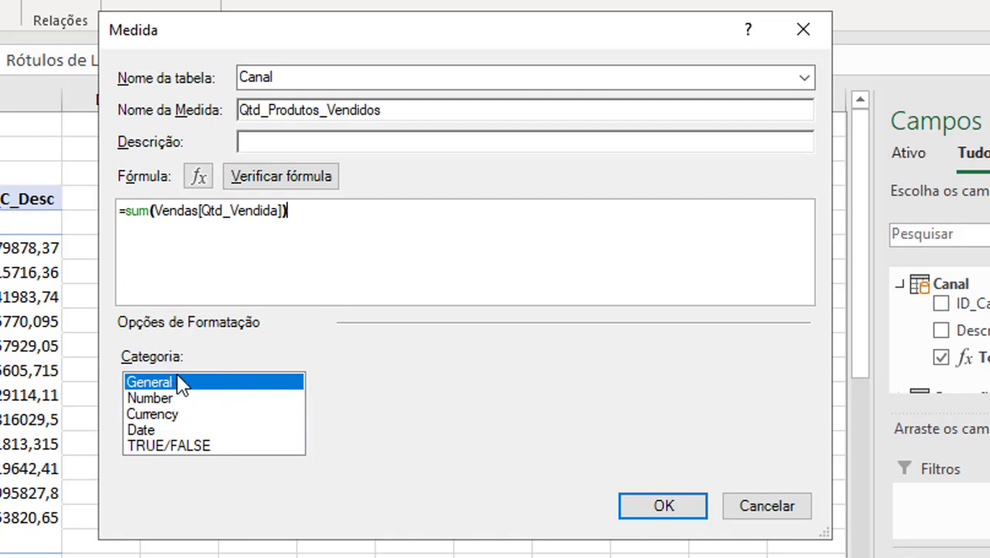
# Try the Number format category for the measure, return it to General, and create the measure
pyautogui.click(186, 398)
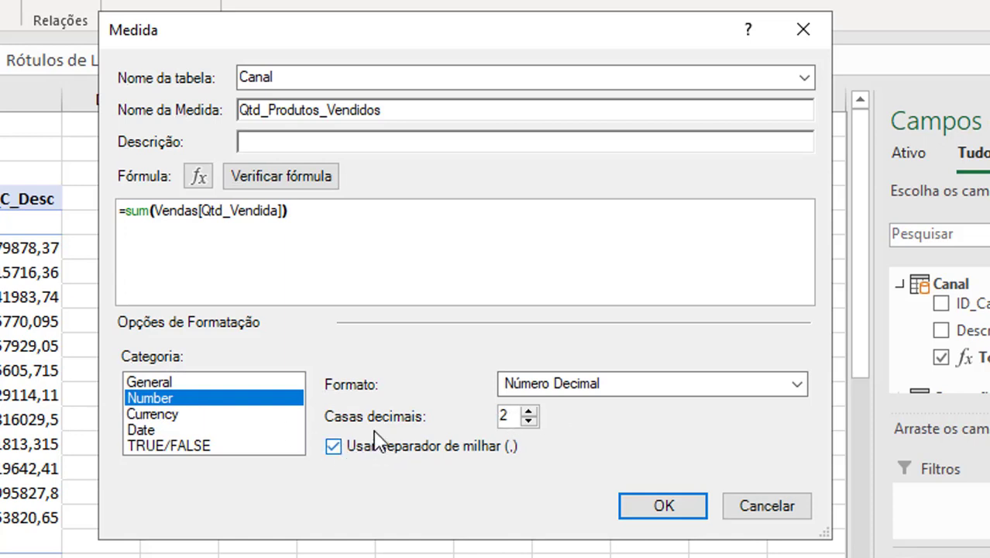
pyautogui.click(334, 448)
pyautogui.click(335, 449)
pyautogui.click(202, 384)
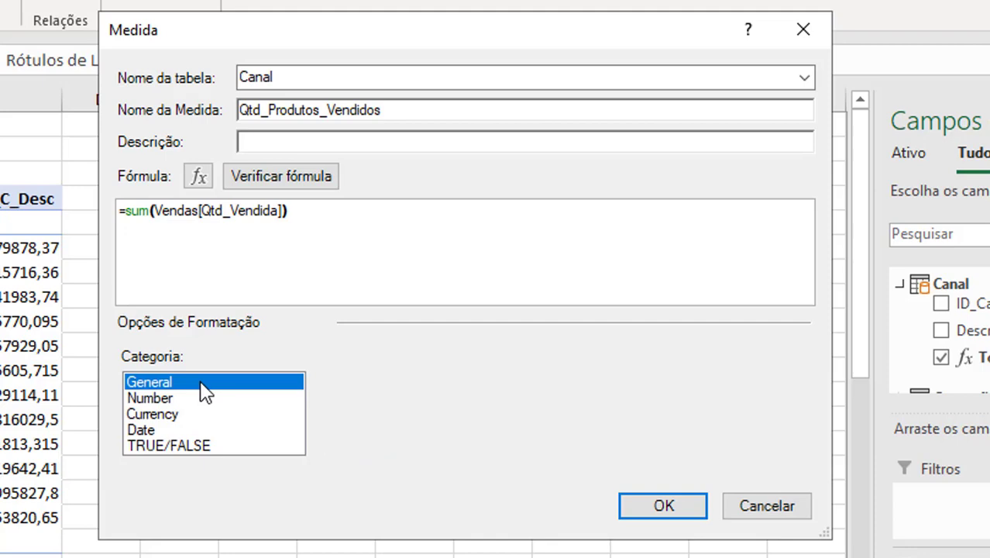
pyautogui.click(661, 511)
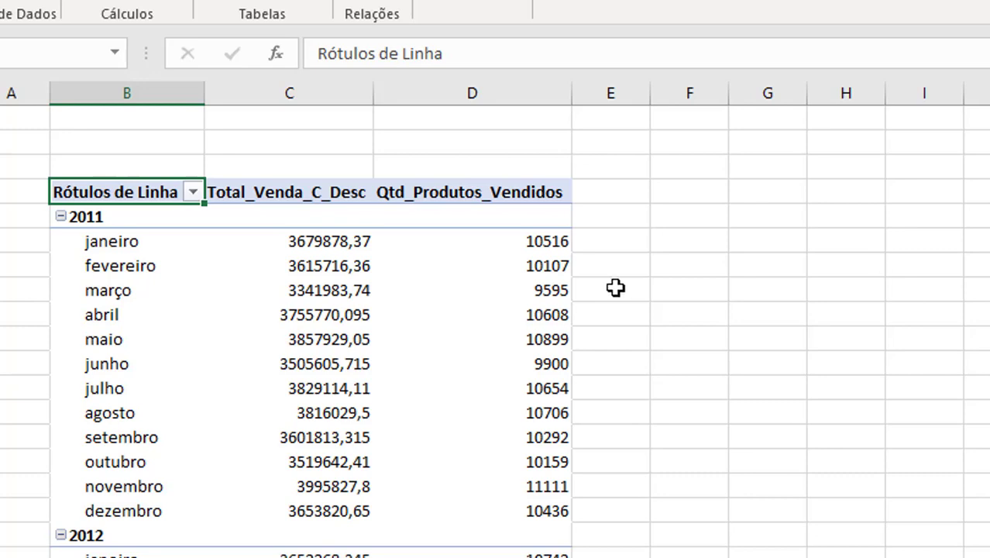
pyautogui.click(446, 260)
pyautogui.click(354, 241)
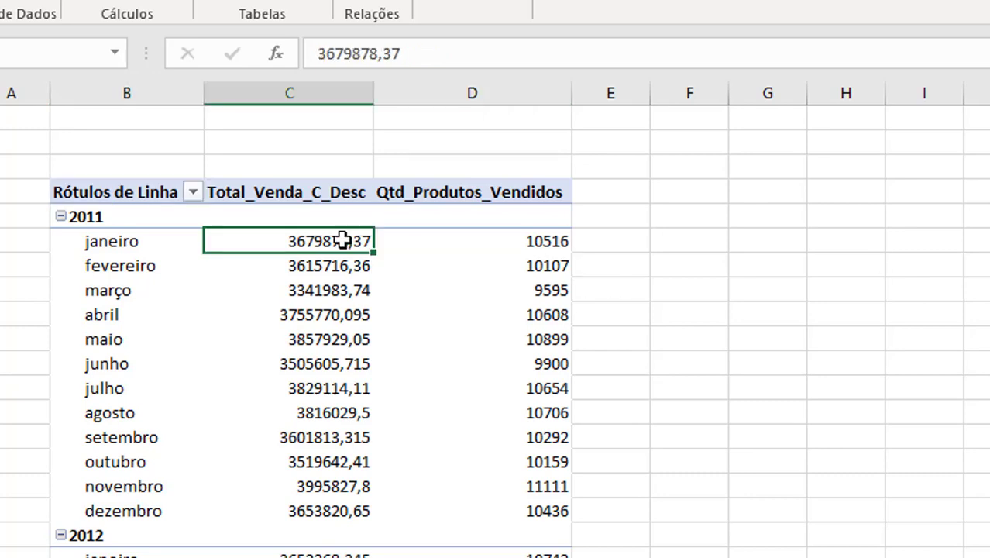
pyautogui.click(539, 240)
pyautogui.click(711, 476)
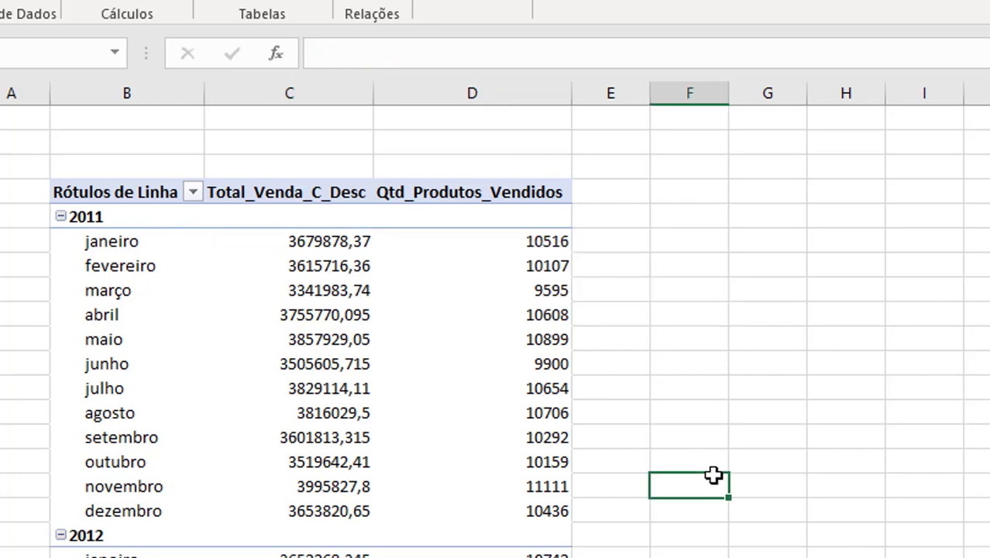
pyautogui.click(472, 316)
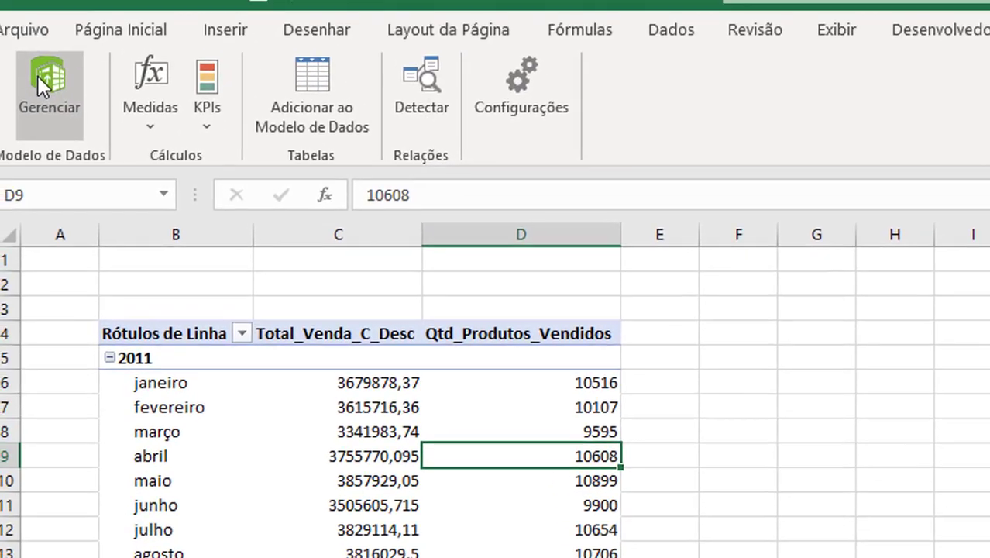
# In the Power Pivot window, create Total_Desconto:=sum(Vendas[Valor do desconto]) below the existing Canal measures, copying the definition from Notepad
pyautogui.click(19, 108)
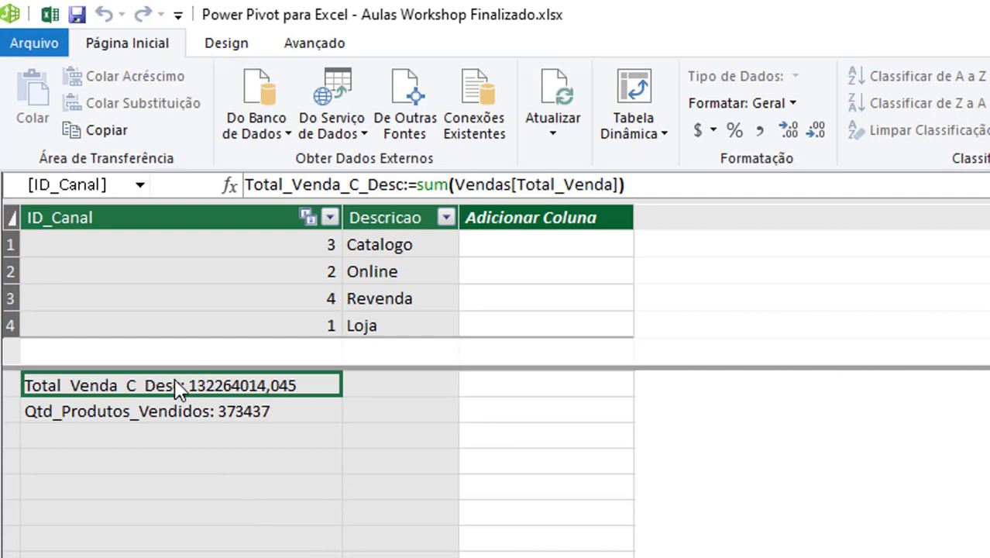
pyautogui.click(117, 435)
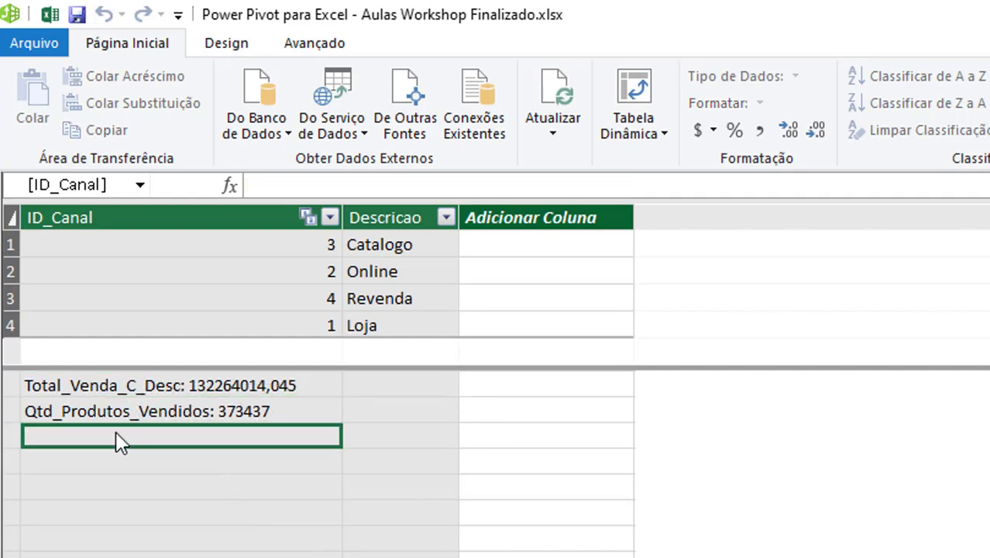
pyautogui.hotkey('alt', 'Tab')
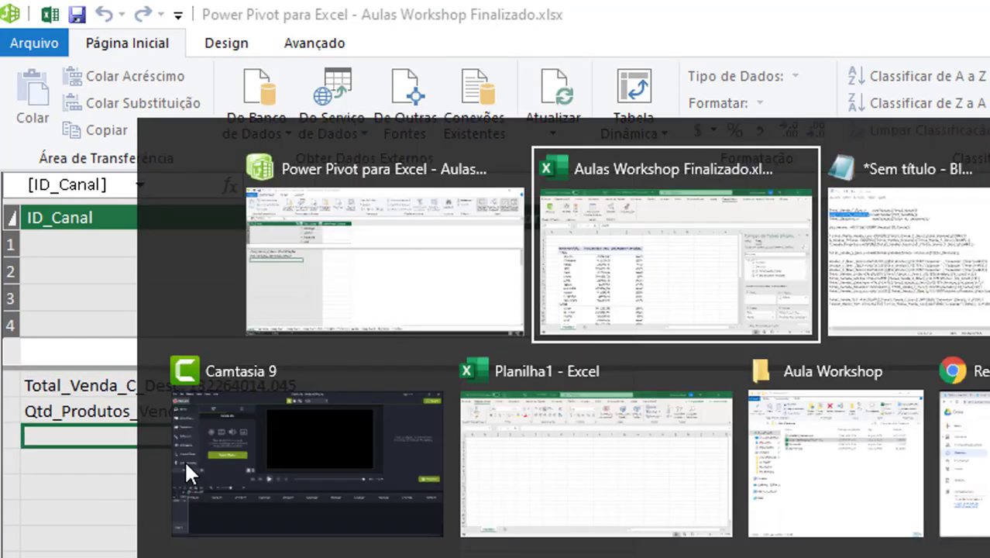
pyautogui.hotkey('alt', 'Tab')
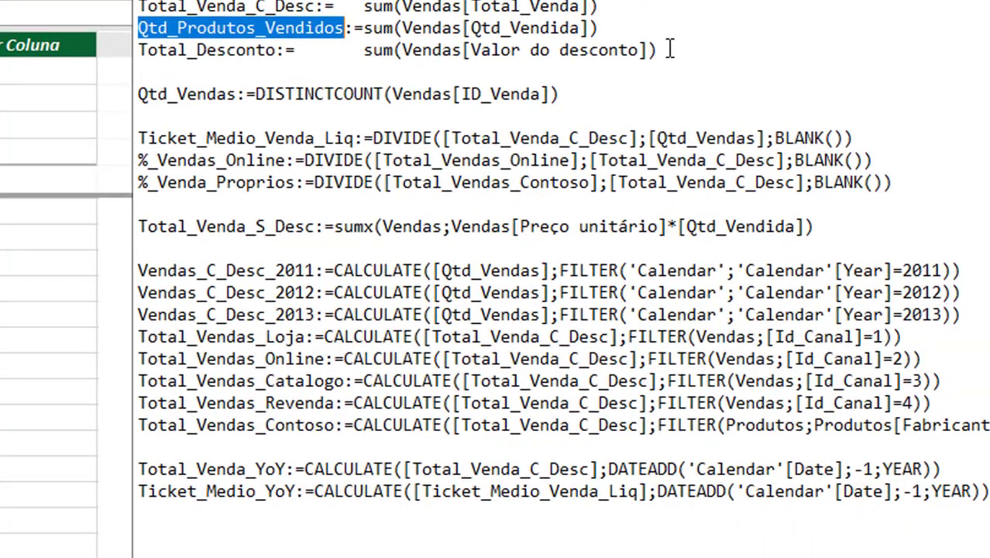
pyautogui.moveTo(670, 50); pyautogui.dragTo(138, 50)
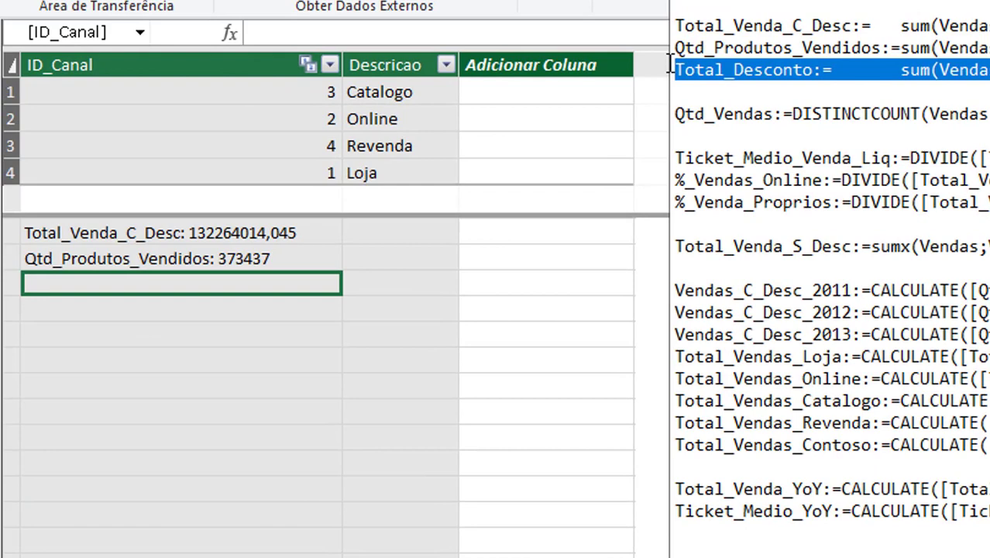
pyautogui.hotkey('alt', 'Tab')
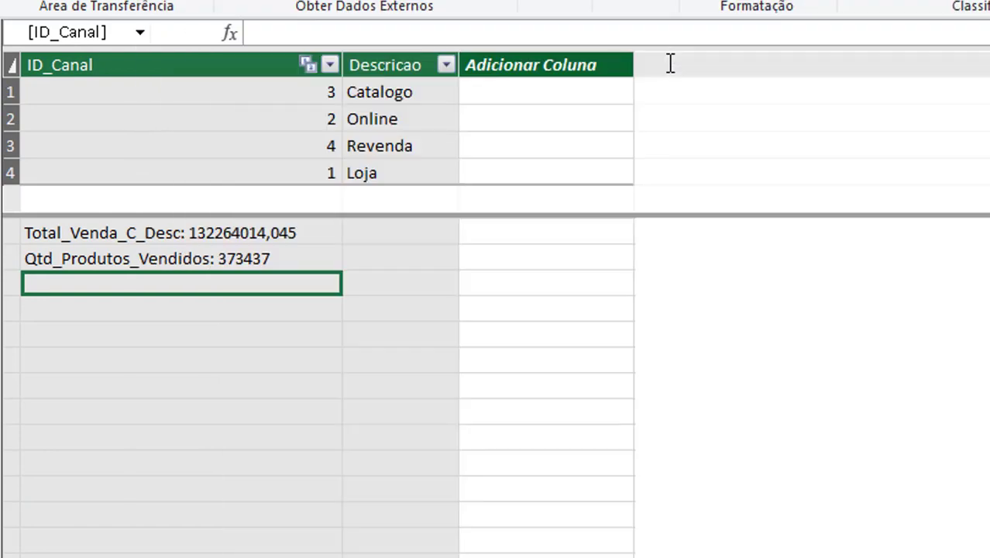
pyautogui.click(389, 34)
pyautogui.write('Total_Desconto:= sum(Vendas[Valor do desconto])')
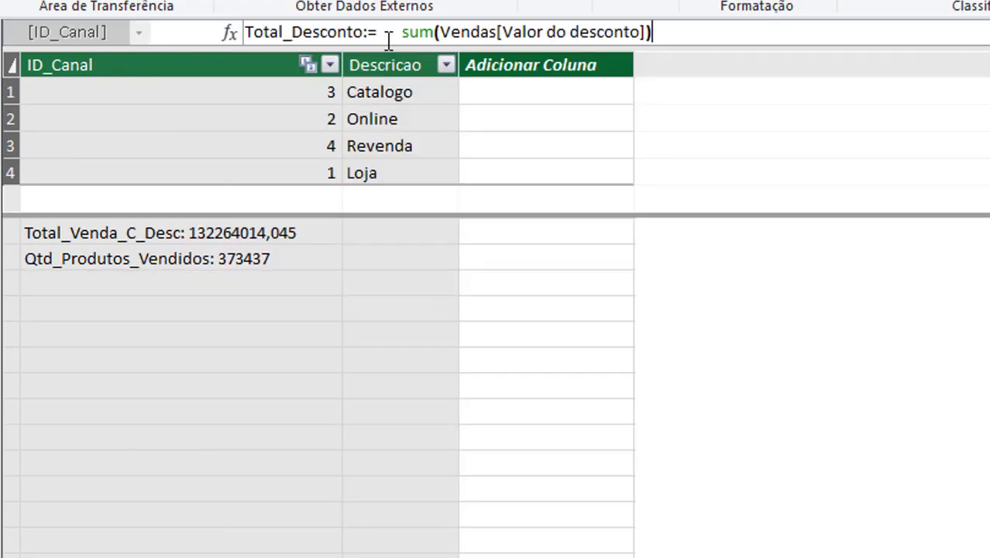
pyautogui.press('Return')
# Copy the Qtd_Vendas:=DISTINCTCOUNT(Vendas[ID_Venda]) definition from Notepad into the formula of the empty measure cell below Total_Desconto
pyautogui.hotkey('alt', 'Tab')
pyautogui.click(338, 341)
pyautogui.hotkey('alt', 'Tab')
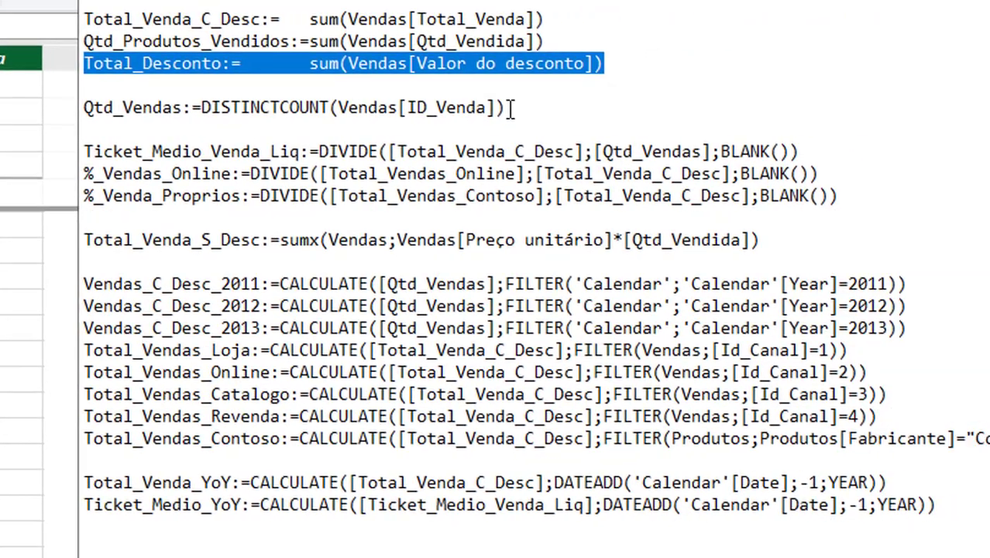
pyautogui.click(493, 107)
pyautogui.moveTo(494, 107); pyautogui.dragTo(238, 107)
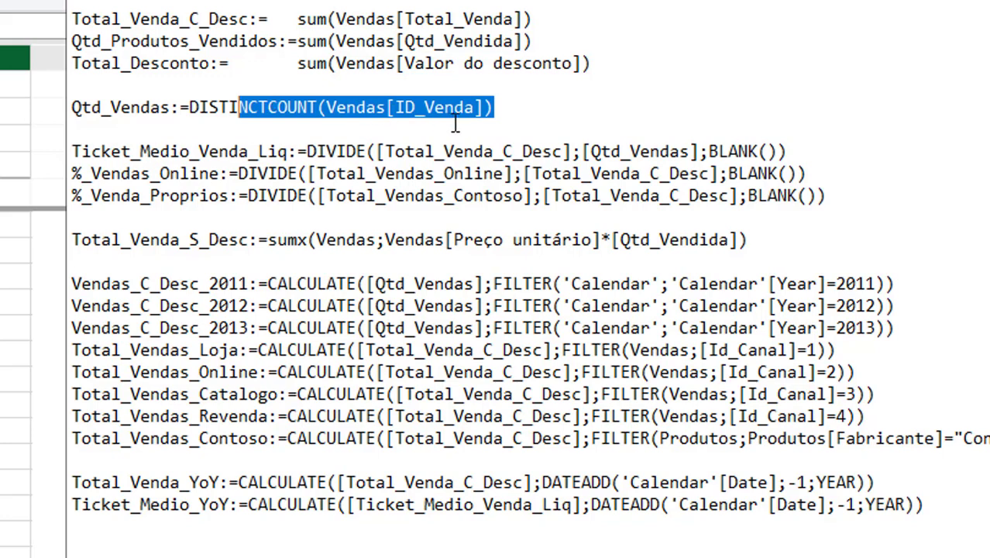
pyautogui.click(503, 107)
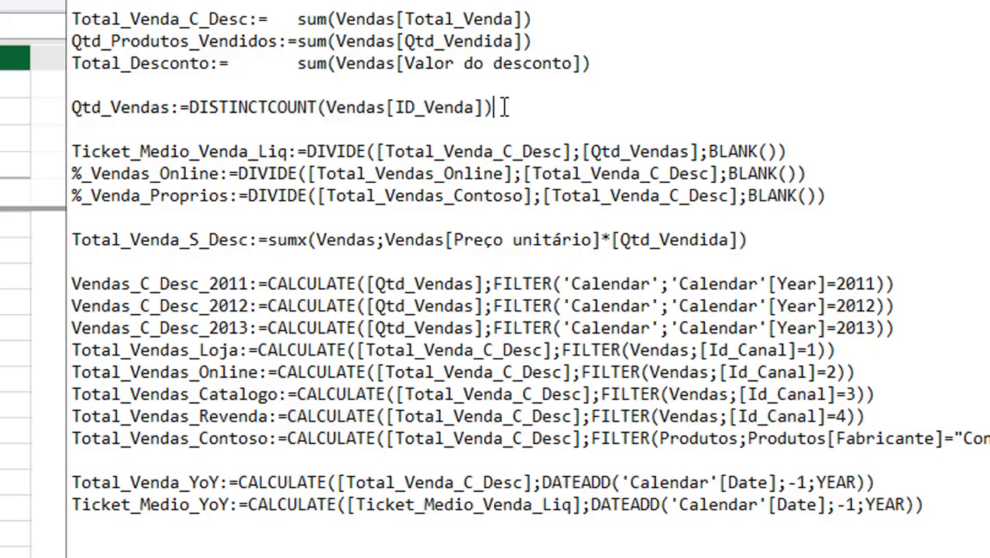
pyautogui.moveTo(72, 108); pyautogui.dragTo(101, 109)
pyautogui.click(256, 108)
pyautogui.tripleClick(476, 107)
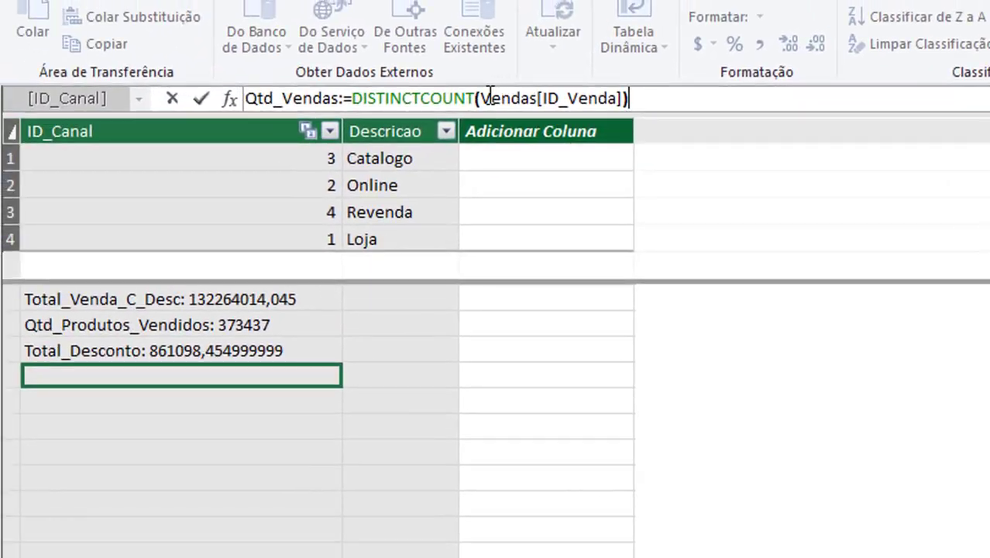
# Re-enter Vendas[ID_Venda] as the DISTINCTCOUNT argument, commit the Qtd_Vendas measure, and return to the Notepad list
pyautogui.moveTo(480, 97); pyautogui.dragTo(627, 98)
pyautogui.press('Delete')
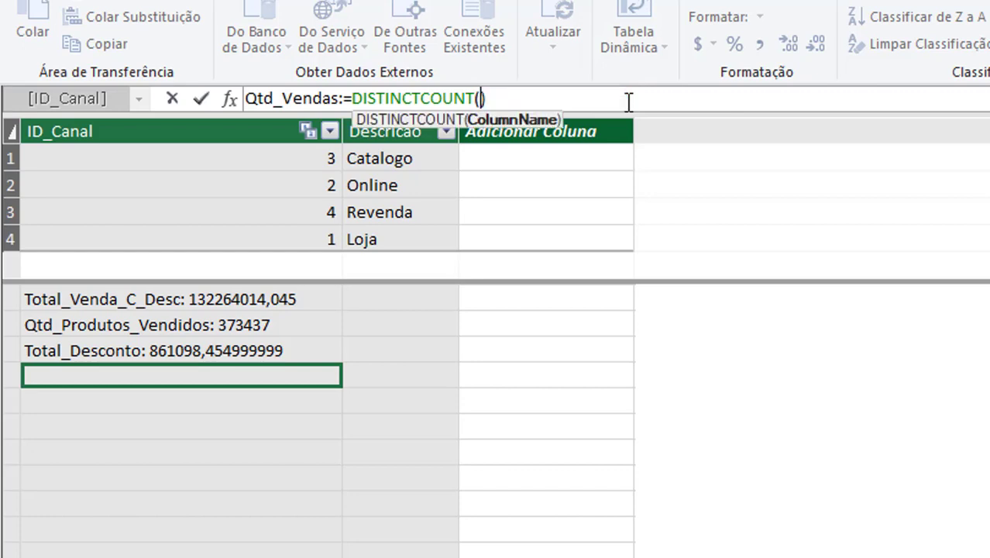
pyautogui.press('Delete')
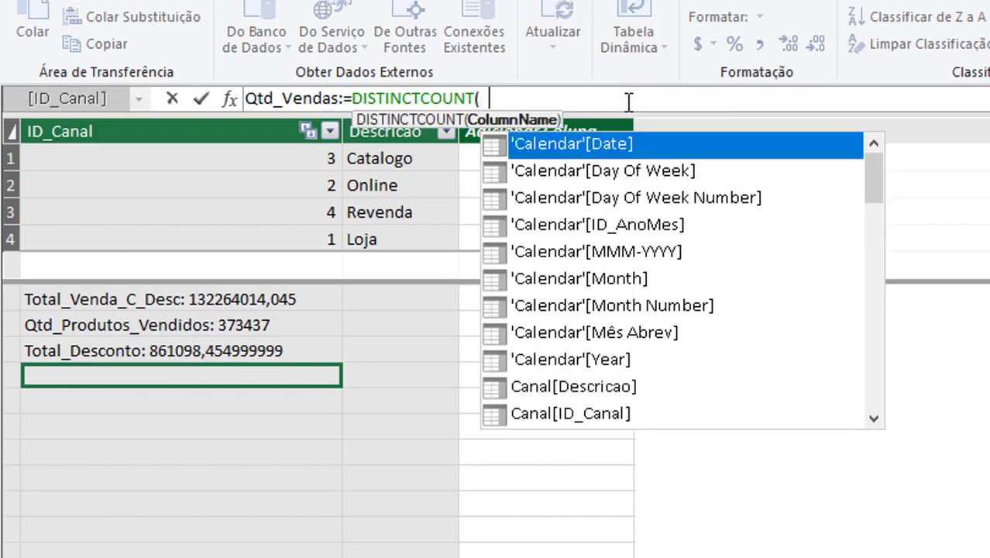
pyautogui.write('vendas[')
pyautogui.press('Down')
pyautogui.press('Down')
pyautogui.press('Down')
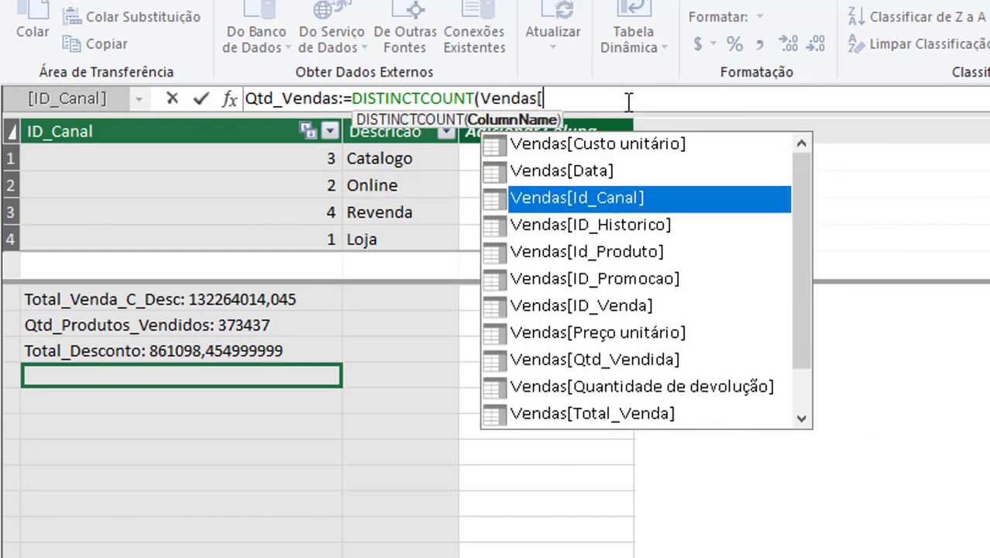
pyautogui.press('Down')
pyautogui.press('Down')
pyautogui.press('Down')
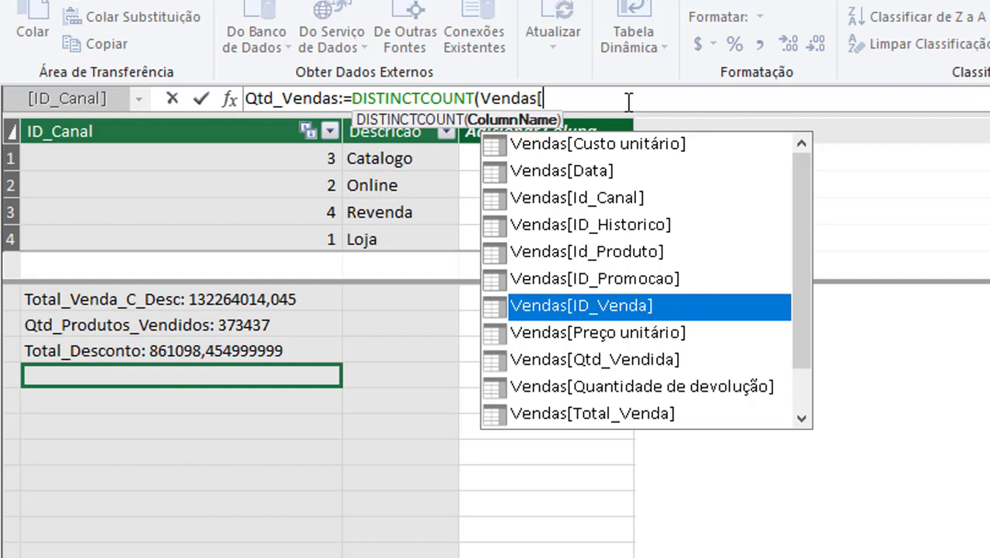
pyautogui.press('Tab')
pyautogui.write(')')
pyautogui.press('Return')
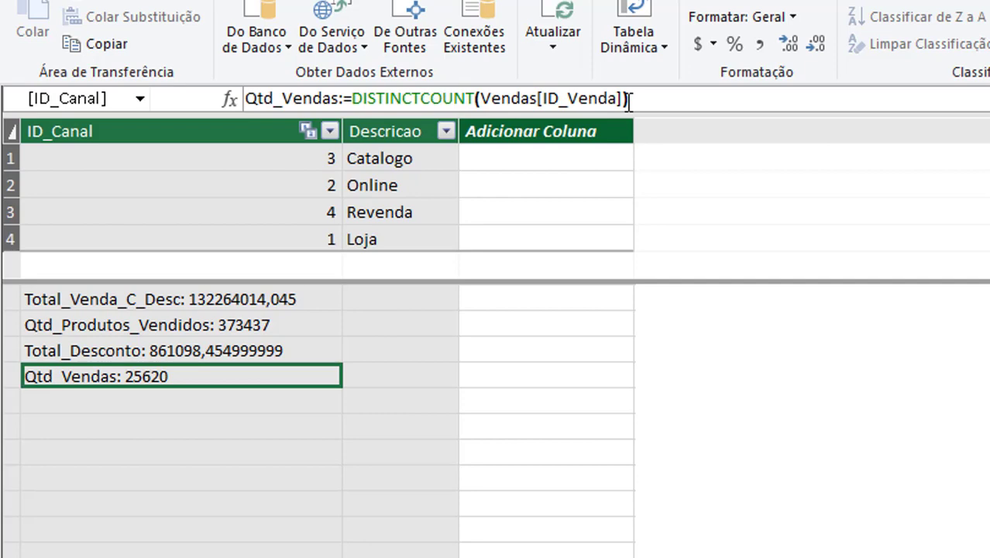
pyautogui.hotkey('alt', 'Tab')
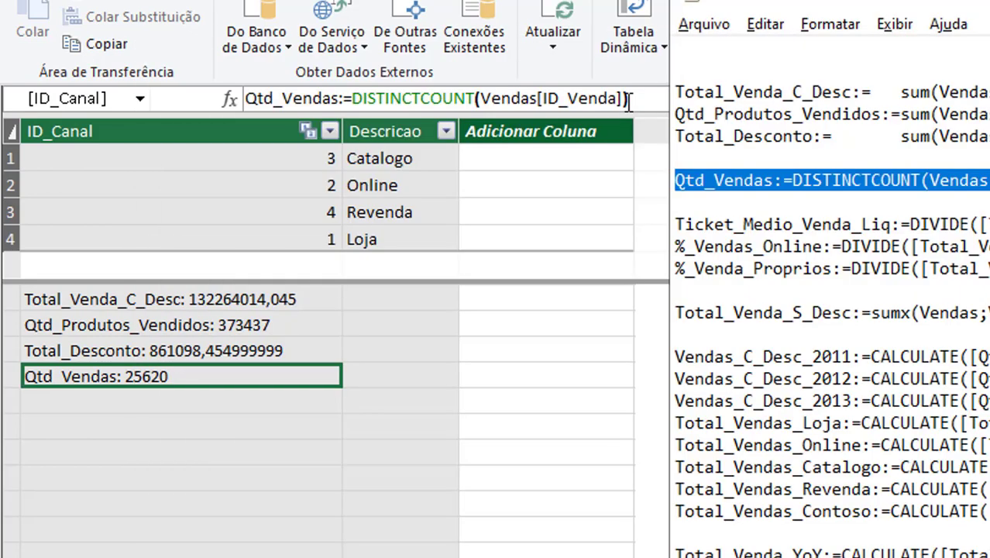
# Switch to the Excel workbook and add the Qtd_Vendas measure to the PivotTable values after Qtd_Produtos_Vendidos
pyautogui.hotkey('alt', 'Tab')
pyautogui.hotkey('alt', 'Tab')
pyautogui.hotkey('alt', 'Tab')
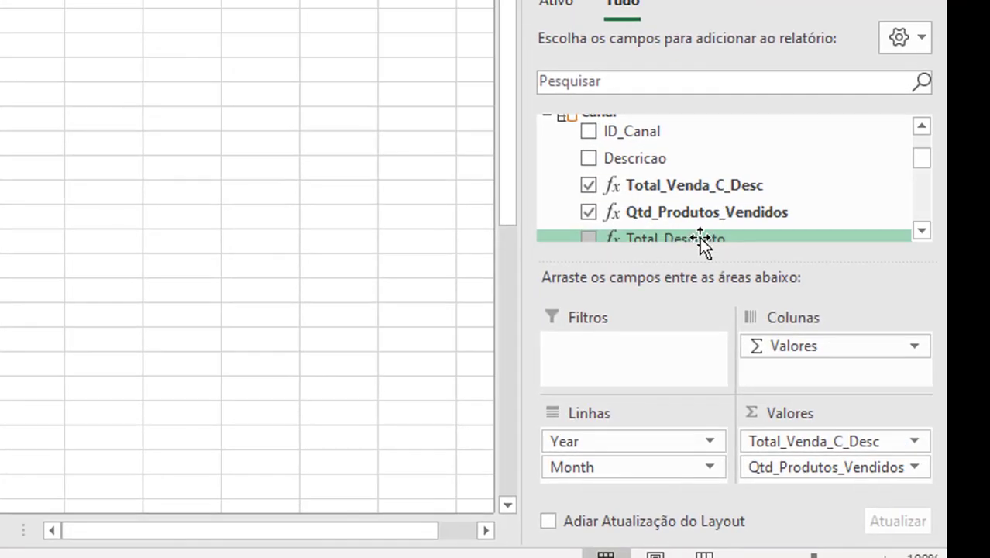
pyautogui.moveTo(703, 244); pyautogui.dragTo(801, 470)
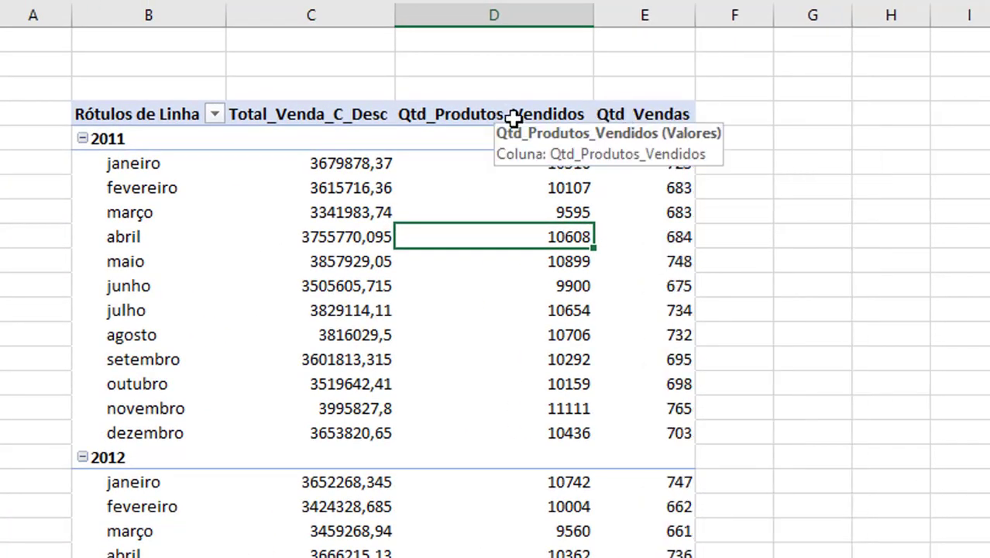
# Copy the name Ticket_Medio_Venda_Liq from Notepad into the empty measure cell below Qtd_Vendas and start its formula with DIVIDE
pyautogui.hotkey('alt', 'Tab')
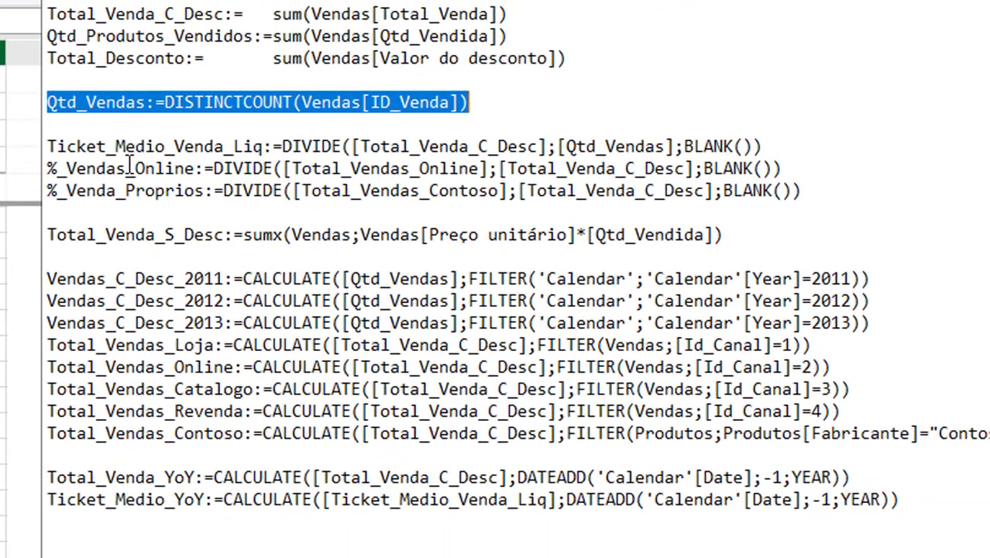
pyautogui.moveTo(50, 146); pyautogui.dragTo(261, 149)
pyautogui.hotkey('ctrl', 'c')
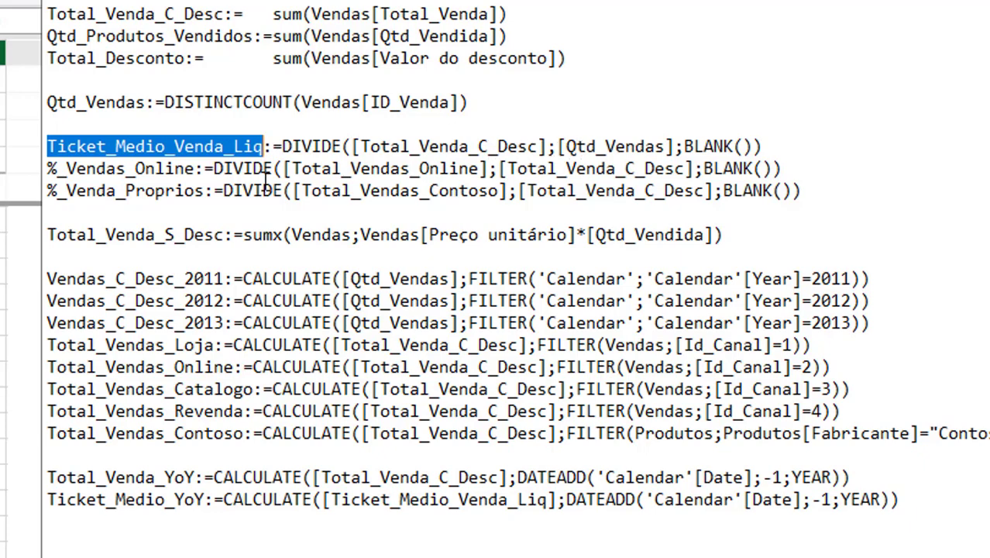
pyautogui.hotkey('alt', 'Tab')
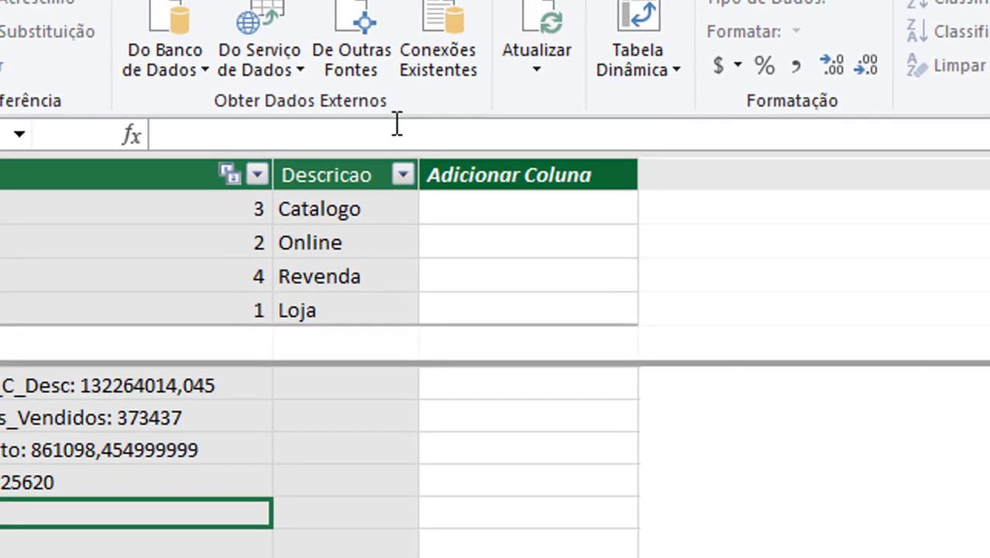
pyautogui.hotkey('ctrl', 'v')
pyautogui.write(':=DI')
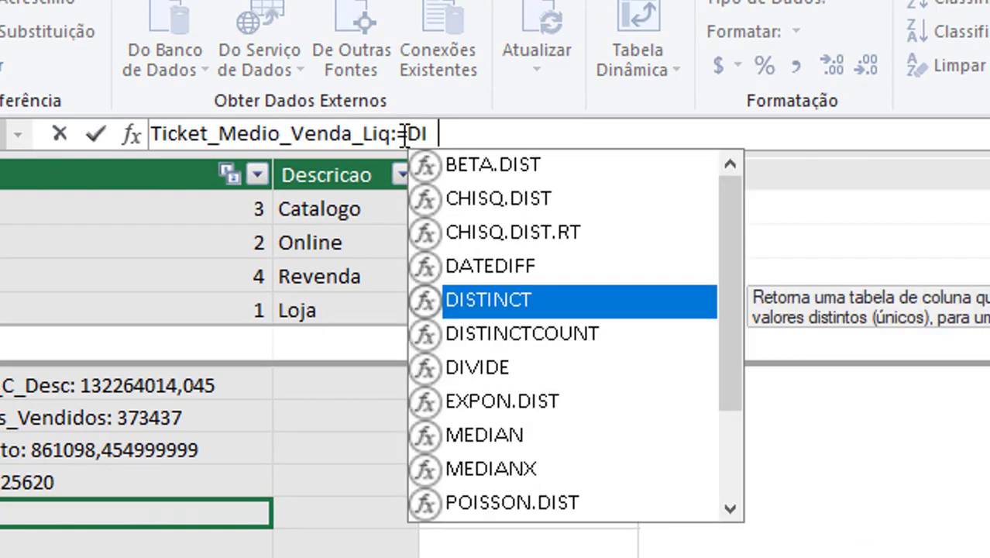
pyautogui.write('vi')
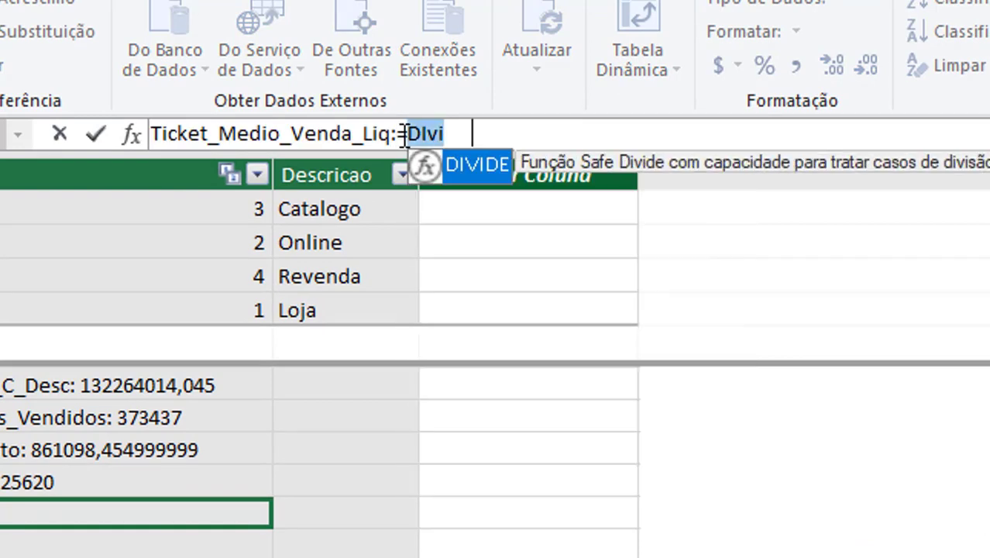
pyautogui.press('Tab')
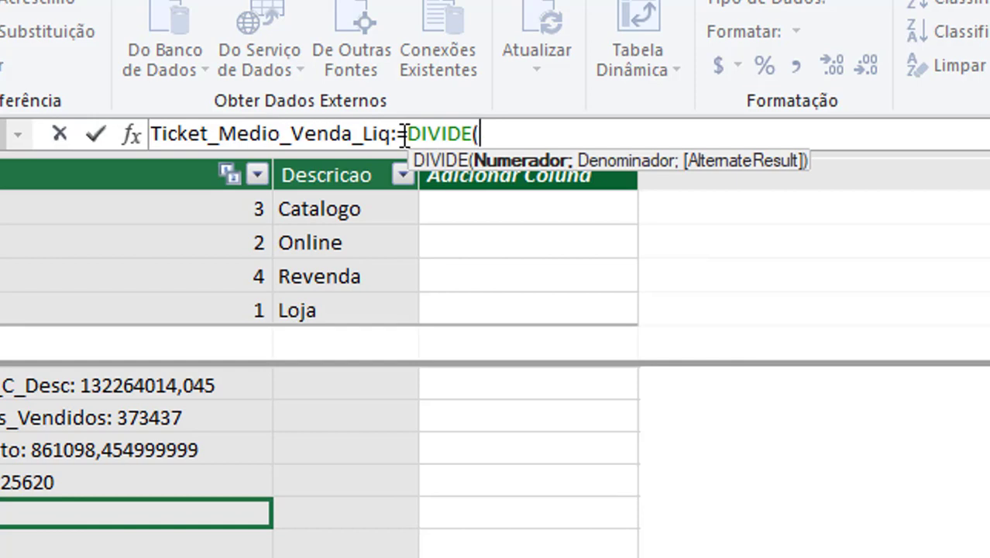
# Enter [Total_Venda_C_Desc] as the DIVIDE numerator and [Qtd_Vendas] as the denominator
pyautogui.write('tot')
pyautogui.press('Down')
pyautogui.press('Down')
pyautogui.press('Down')
pyautogui.press('Down')
pyautogui.press('Tab')
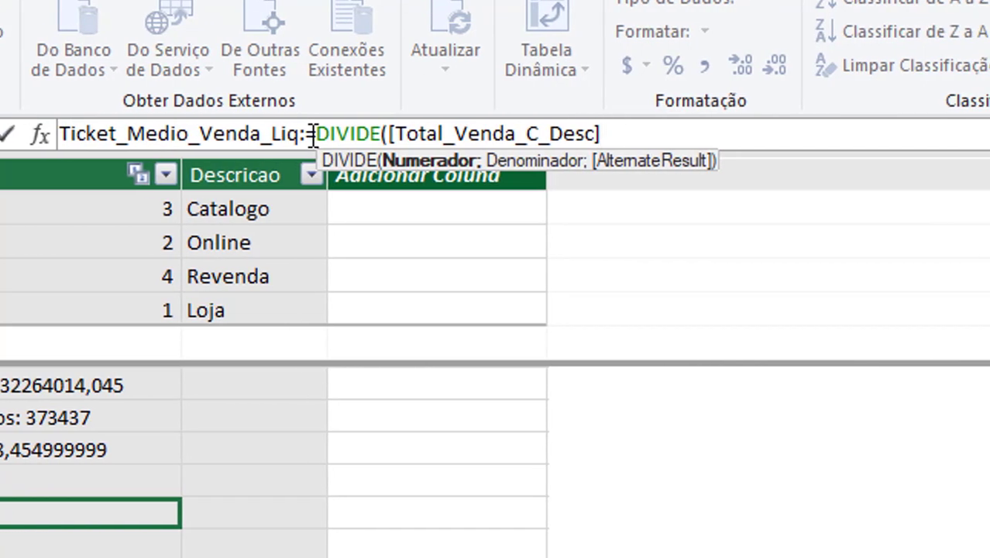
pyautogui.write(';')
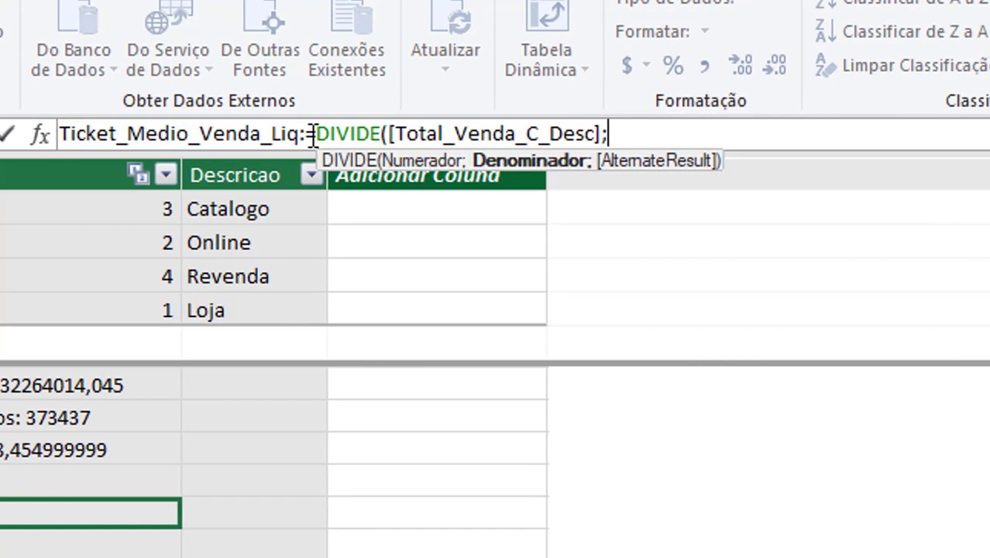
pyautogui.write('qtd')
pyautogui.press('Down')
pyautogui.press('Down')
pyautogui.press('Tab')
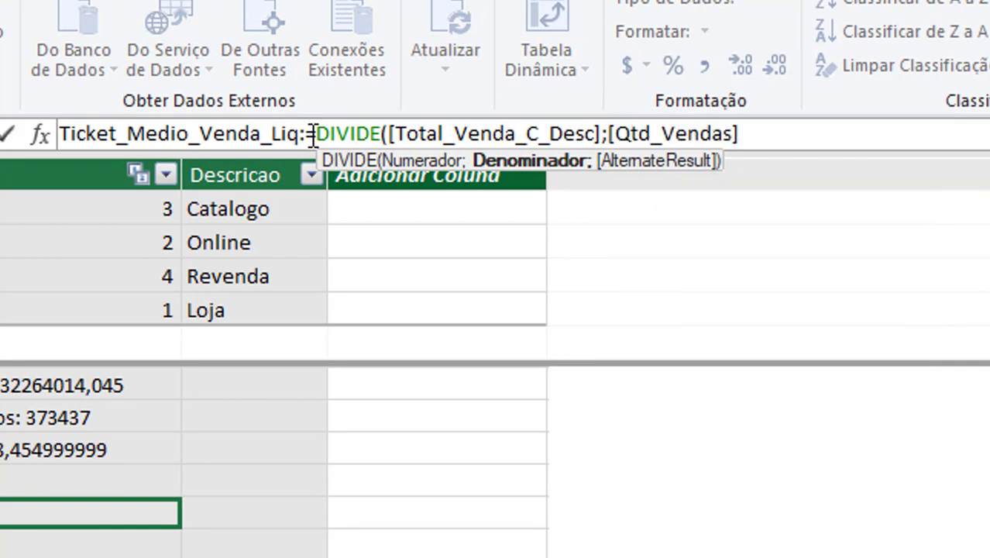
# Set BLANK() as the alternate result of DIVIDE and commit the Ticket_Medio_Venda_Liq measure
pyautogui.write(';')
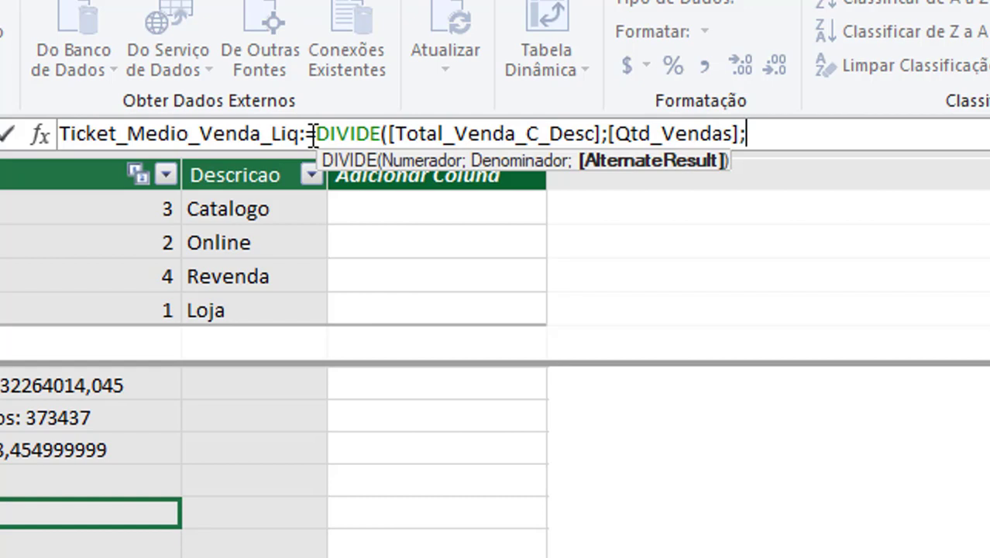
pyautogui.write('bla')
pyautogui.press('Tab')
pyautogui.write(')')
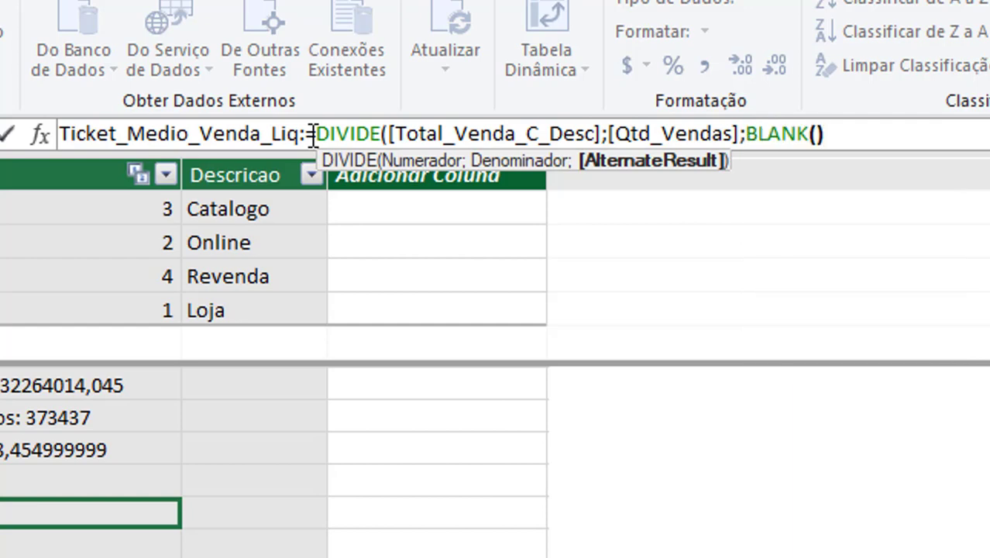
pyautogui.write(')')
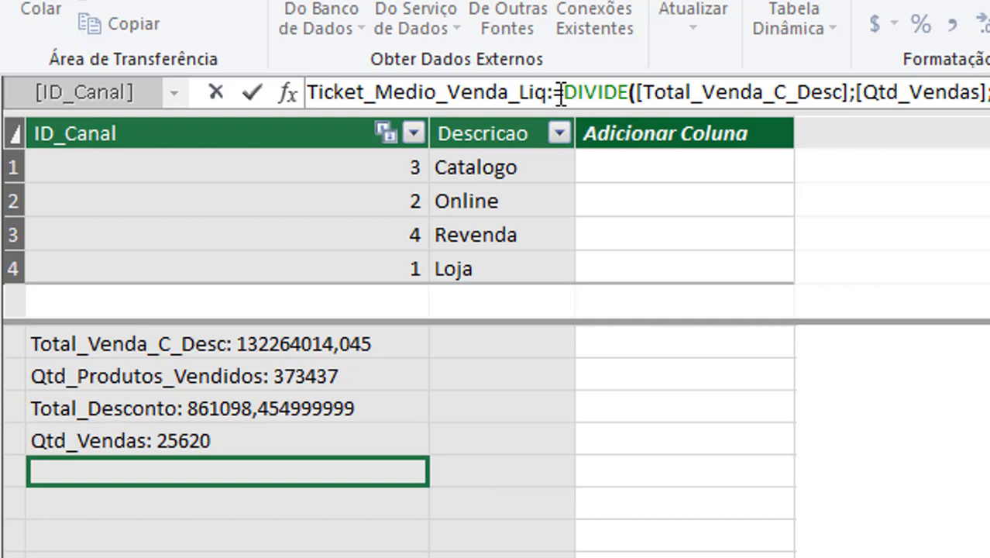
pyautogui.press('Return')
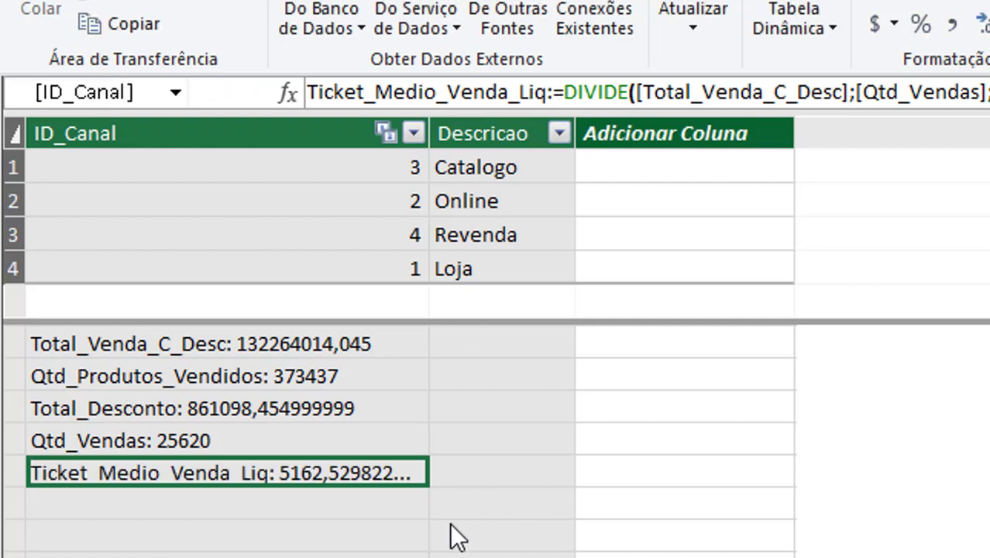
# Try to create %_Vendas_Online:=DIVIDE([Total_Vendas_Online];[Total_Venda_C_Desc];BLANK()) in a Descricao column measure cell, copying the definition from Notepad
pyautogui.hotkey('alt', 'Tab')
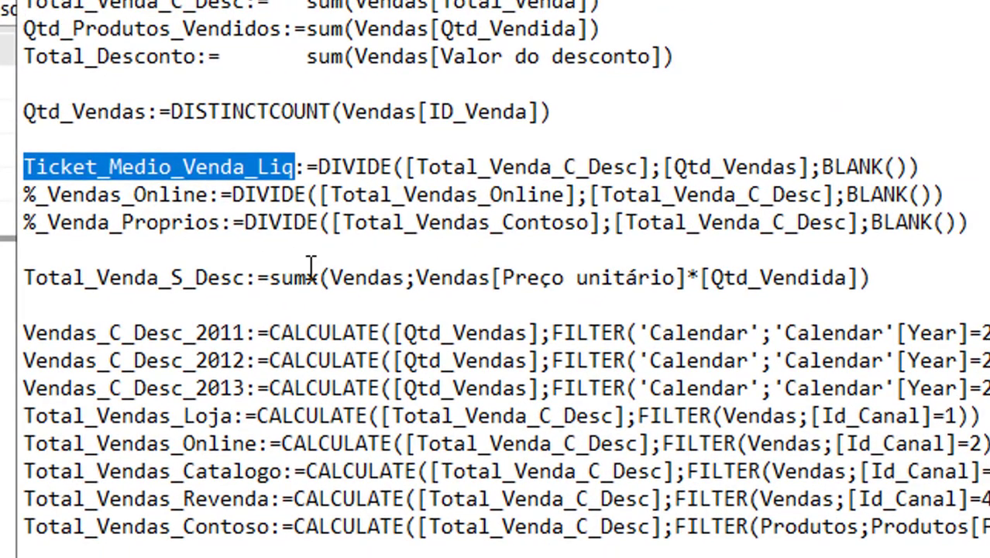
pyautogui.click(308, 270)
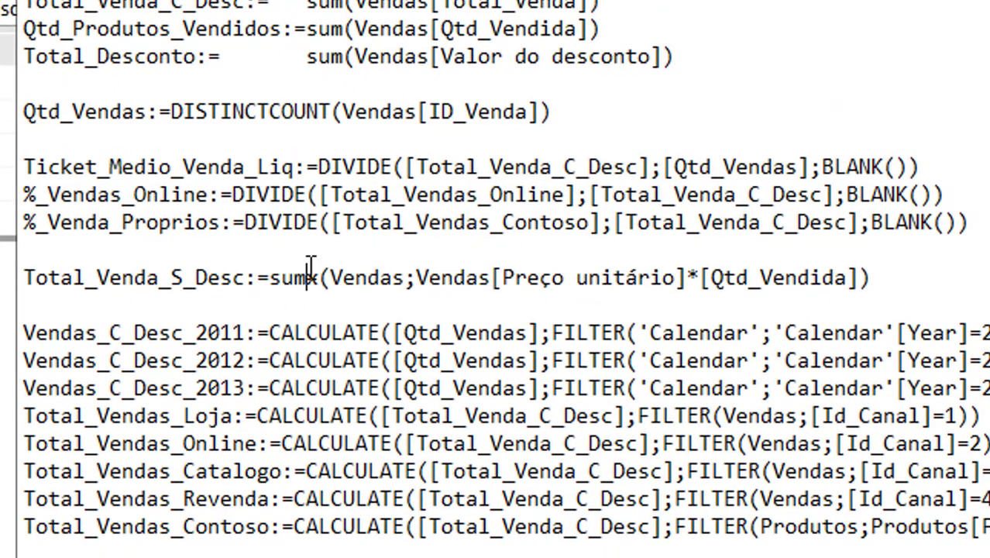
pyautogui.moveTo(946, 194); pyautogui.dragTo(23, 195)
pyautogui.hotkey('ctrl', 'c')
pyautogui.click(303, 549)
pyautogui.click(358, 110)
pyautogui.hotkey('ctrl', 'v')
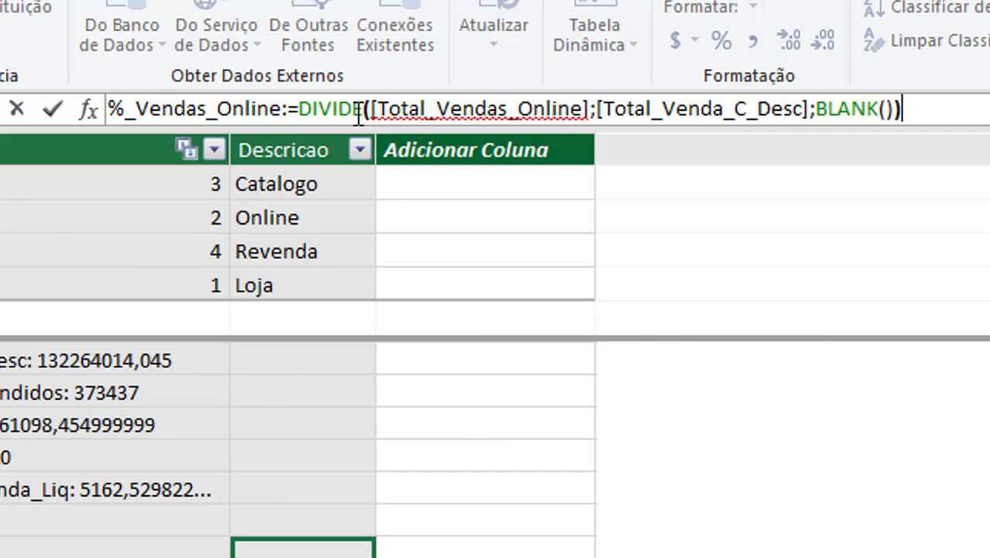
pyautogui.press('Return')
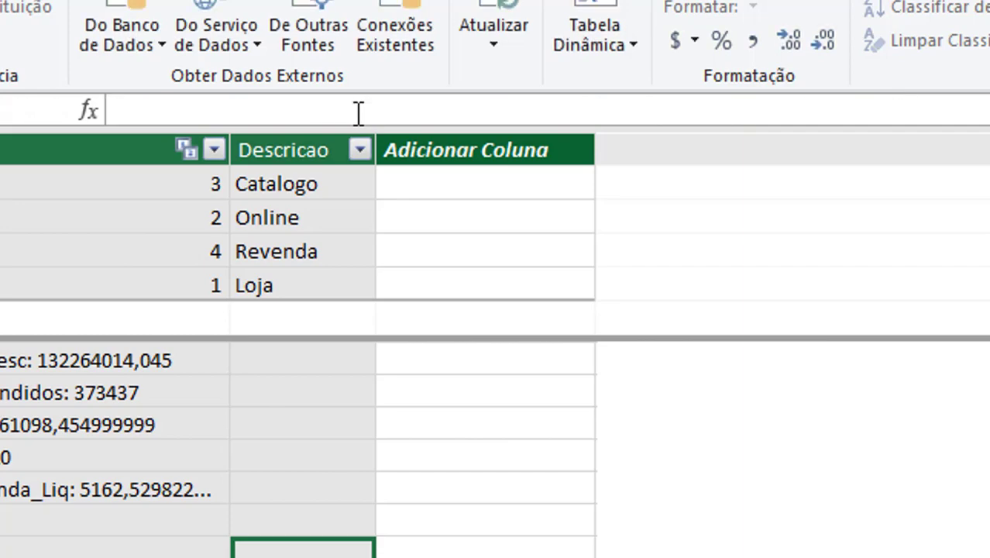
# Copy the name Total_Venda_S_Desc from Notepad into the empty cell below Ticket_Medio_Venda_Liq and start SUMX with Vendas as the table
pyautogui.click(162, 499)
pyautogui.hotkey('alt', 'Tab')
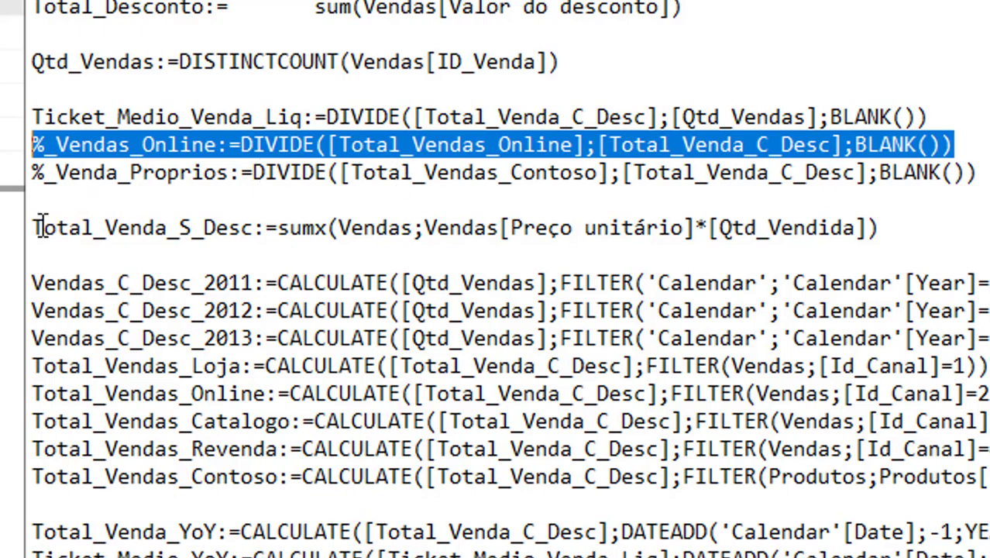
pyautogui.moveTo(33, 228); pyautogui.dragTo(204, 228)
pyautogui.moveTo(385, 203); pyautogui.dragTo(880, 227)
pyautogui.click(240, 209)
pyautogui.moveTo(220, 210); pyautogui.dragTo(255, 228)
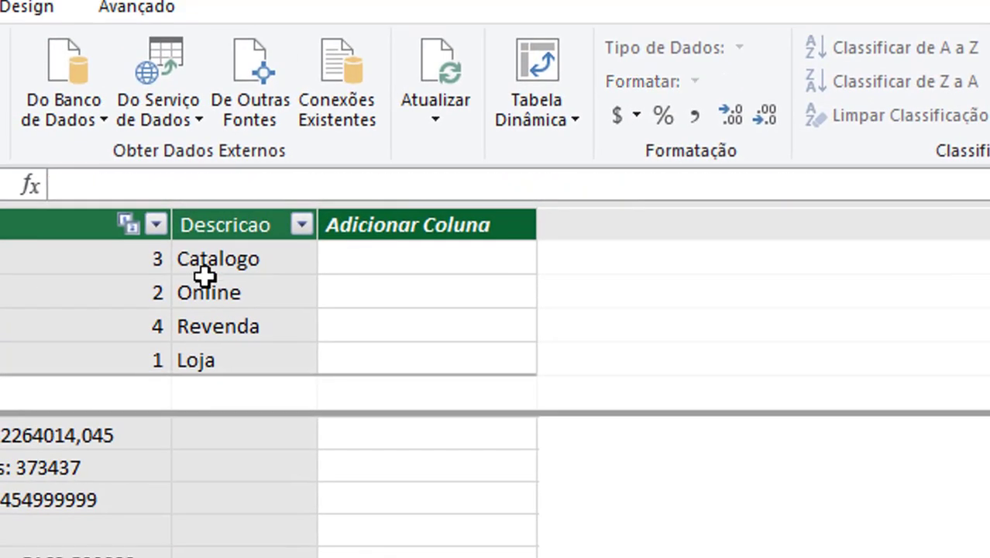
pyautogui.click(289, 188)
pyautogui.hotkey('ctrl', 'v')
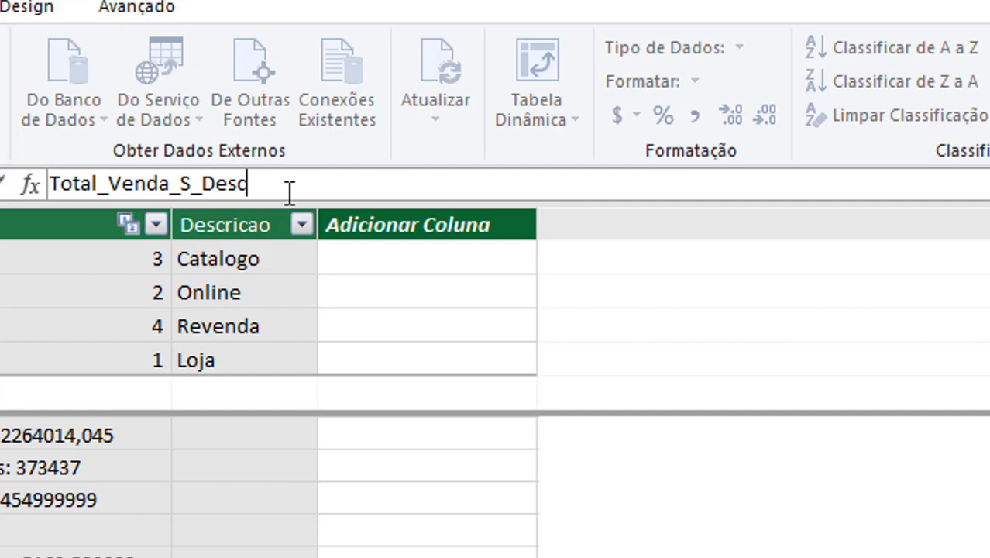
pyautogui.write(':=sumx(')
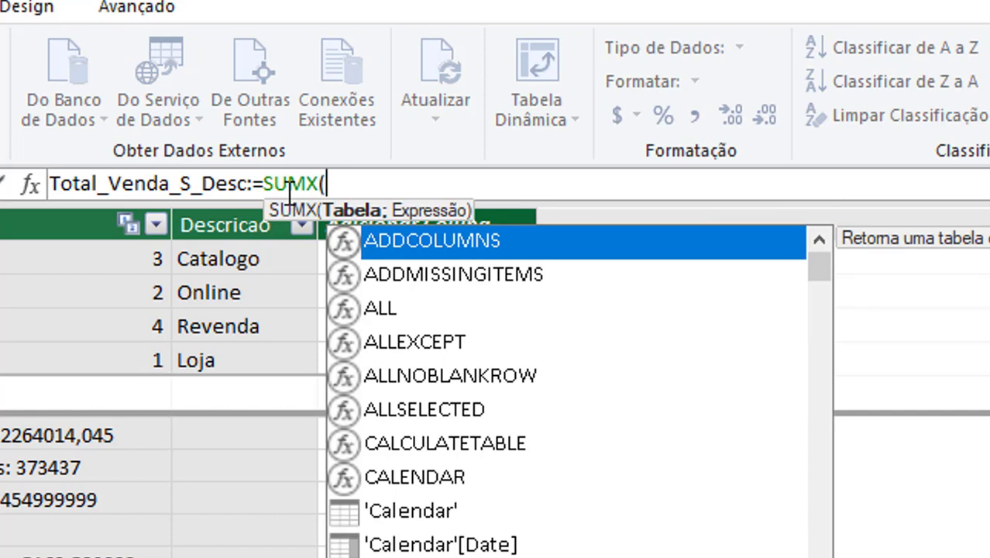
pyautogui.write('vend')
pyautogui.press('Tab')
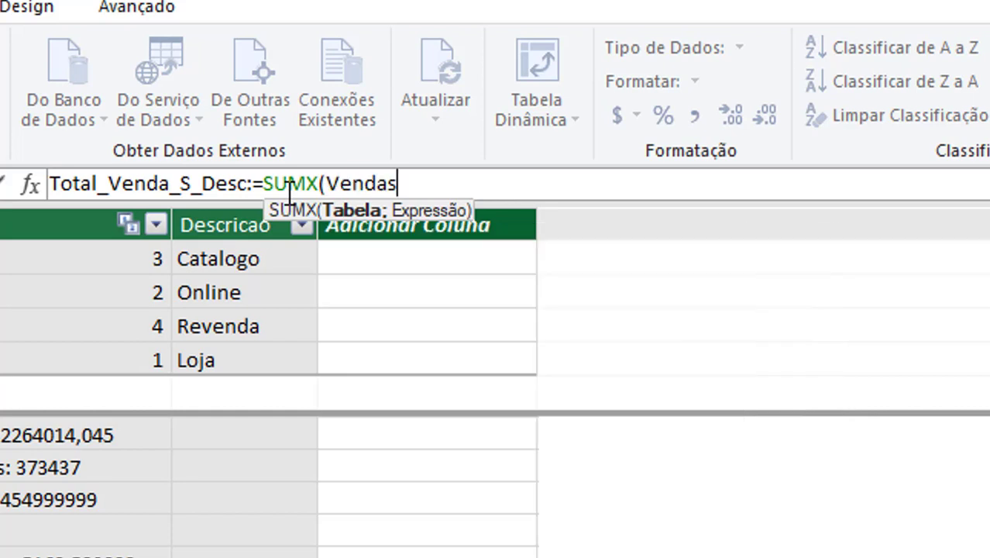
pyautogui.write(';')
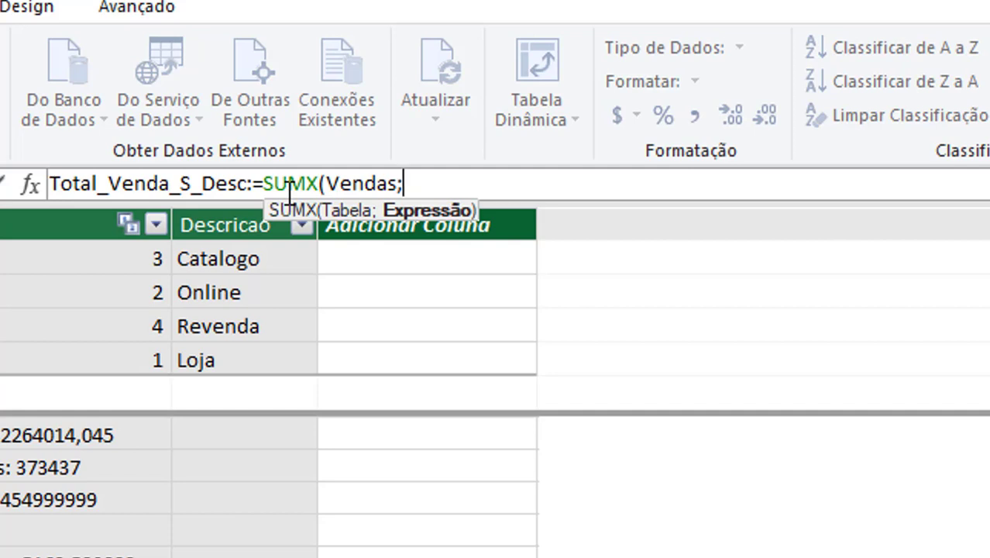
# Enter Vendas[Preço unitário]*[Qtd_Vendida] as the SUMX expression and commit the Total_Venda_S_Desc measure
pyautogui.write('uni')
pyautogui.press('Down')
pyautogui.press('Down')
pyautogui.press('Down')
pyautogui.press('Tab')
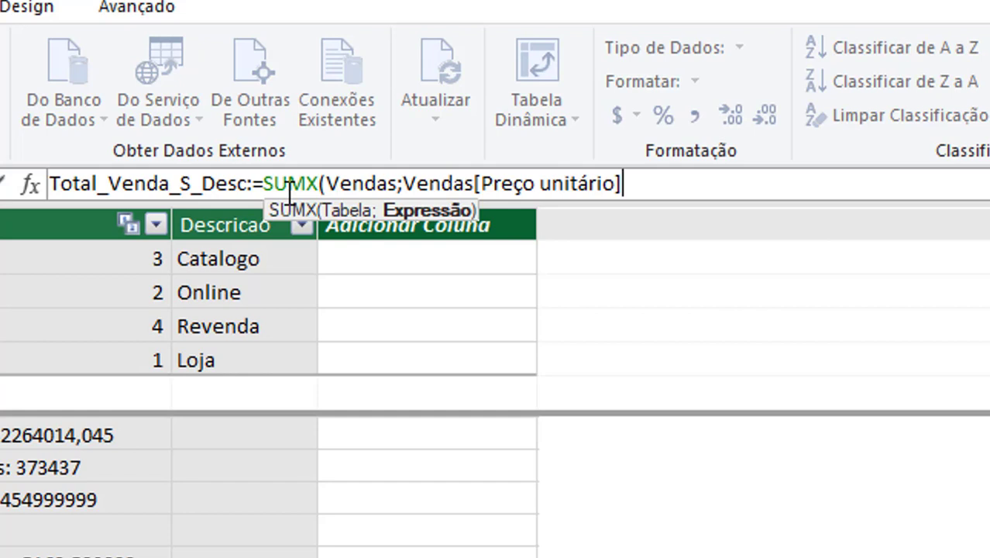
pyautogui.write('*q')
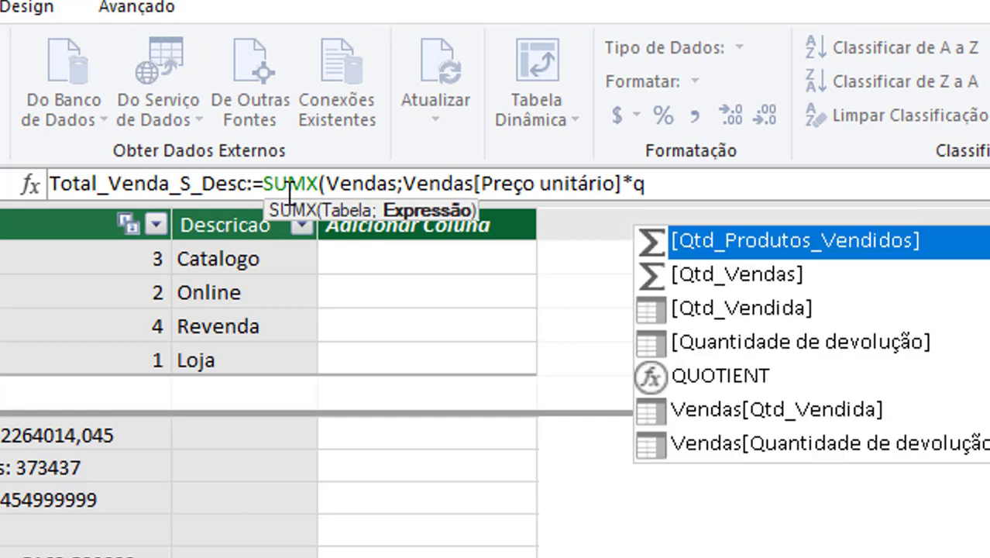
pyautogui.press('Down')
pyautogui.press('Down')
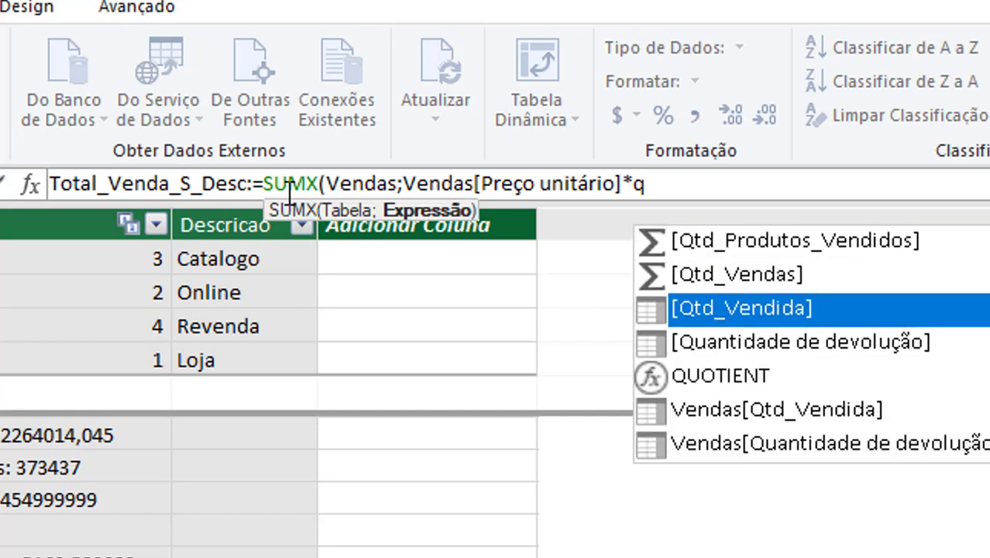
pyautogui.press('Tab')
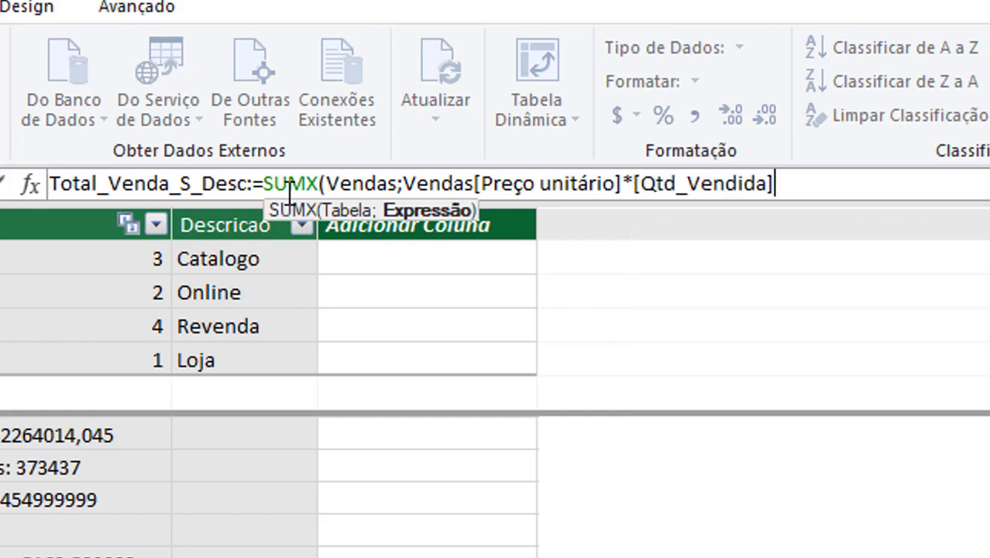
pyautogui.write(')')
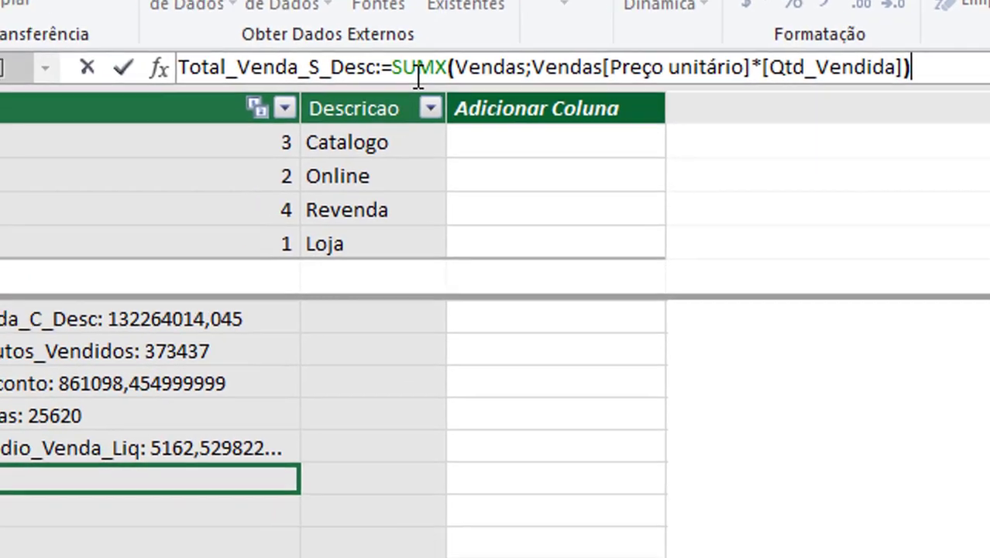
pyautogui.press('Return')
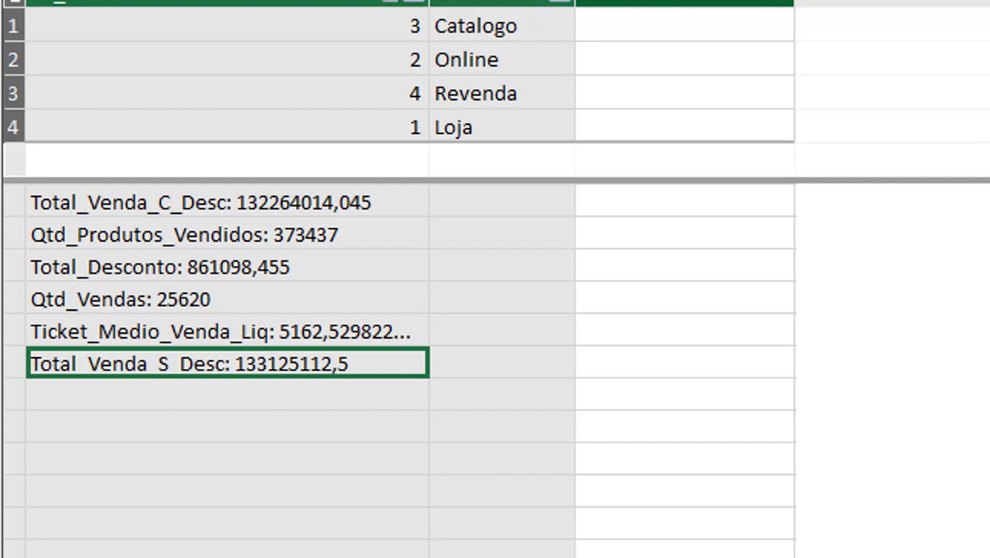
# Copy the name Vendas_C_Desc_2011 from Notepad into the empty cell below Total_Venda_S_Desc in Power Pivot and start a CALCULATE formula
pyautogui.hotkey('alt', 'Tab')
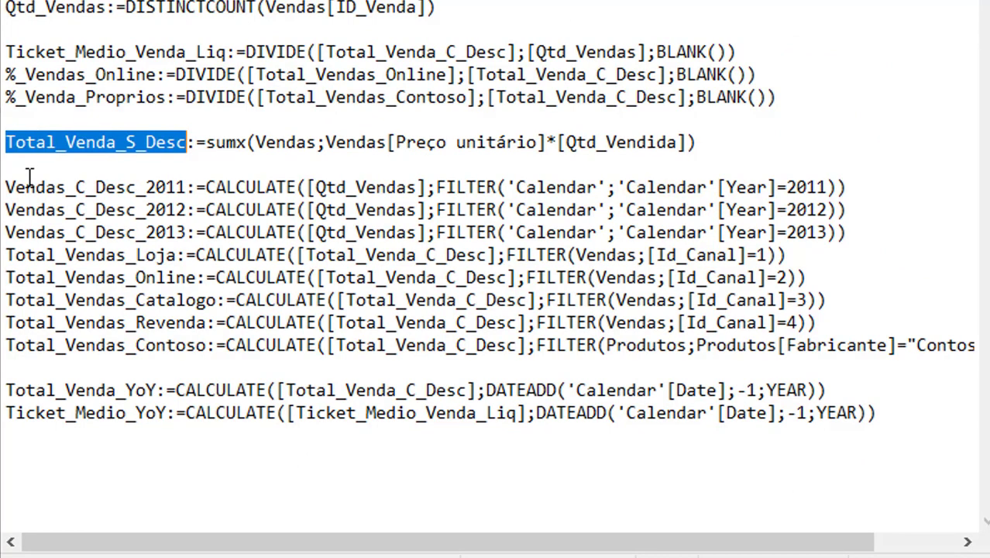
pyautogui.moveTo(7, 187); pyautogui.dragTo(189, 193)
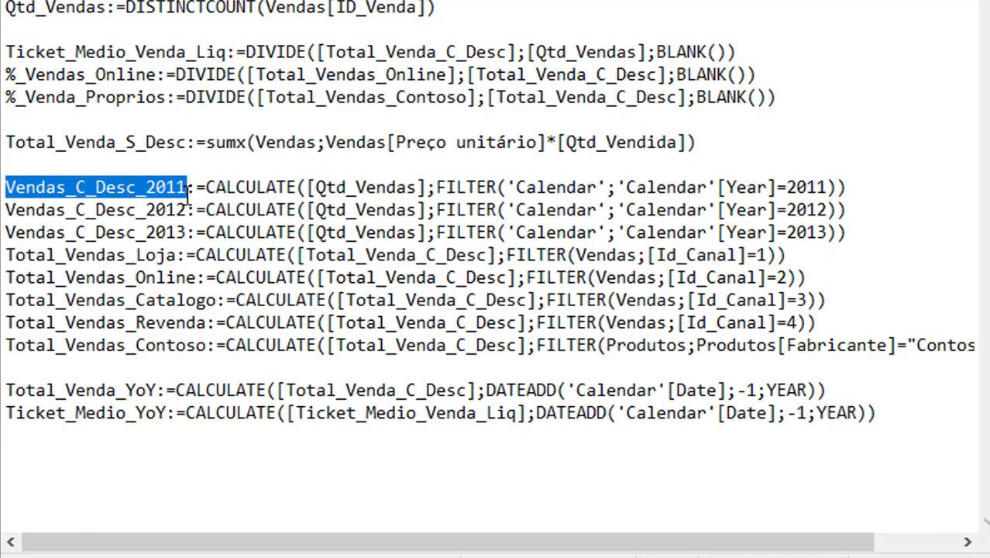
pyautogui.hotkey('alt', 'Tab')
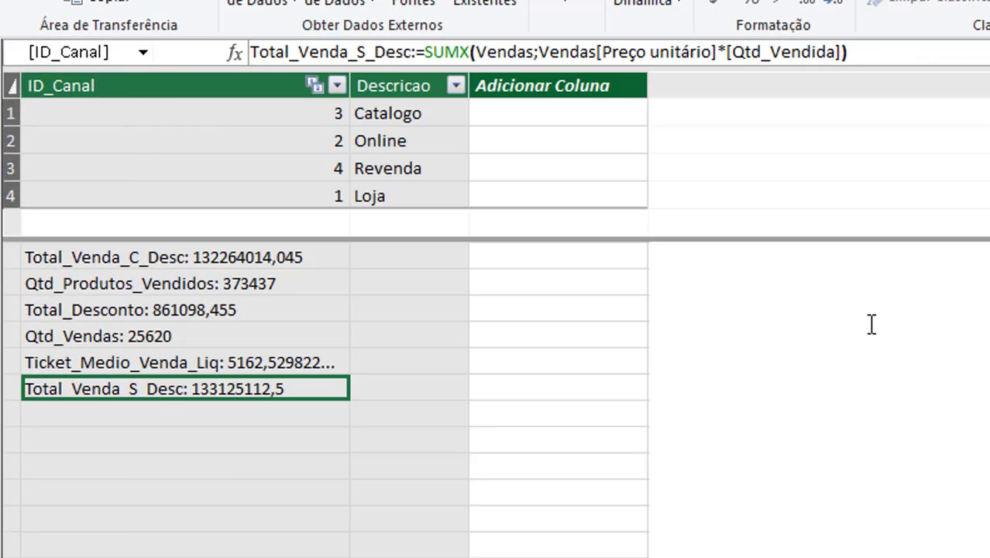
pyautogui.press('Down')
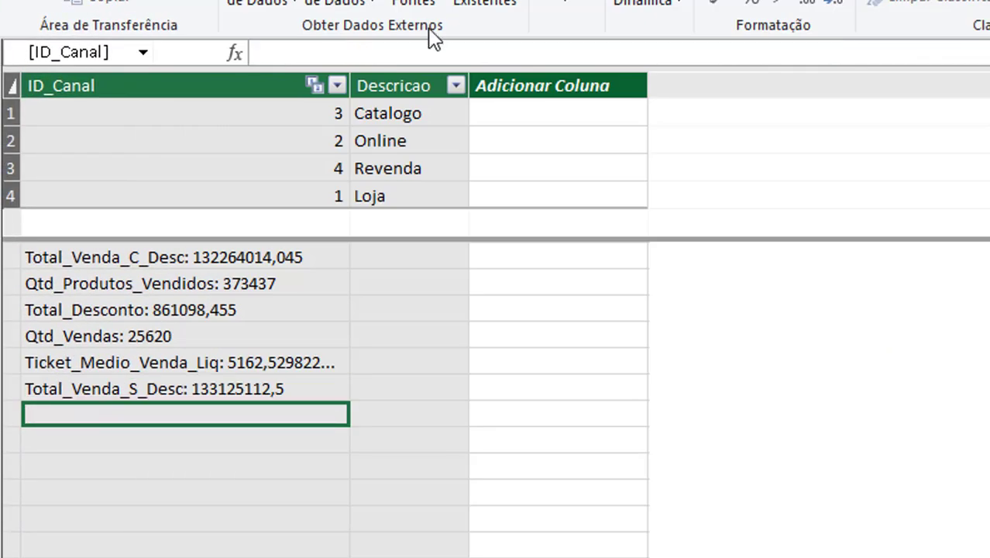
pyautogui.click(434, 52)
pyautogui.hotkey('ctrl', 'v')
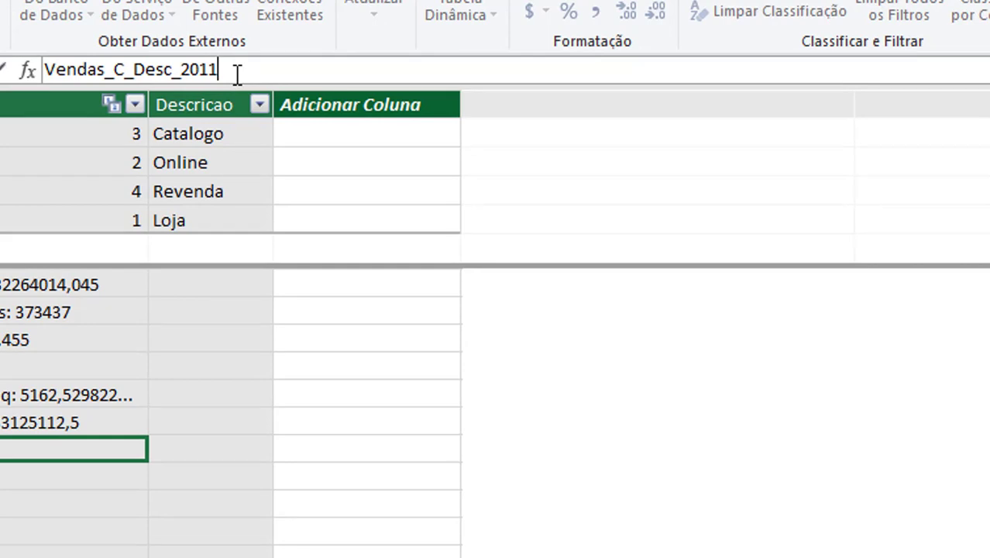
pyautogui.write('=')
pyautogui.write('cal')
pyautogui.press('Tab')
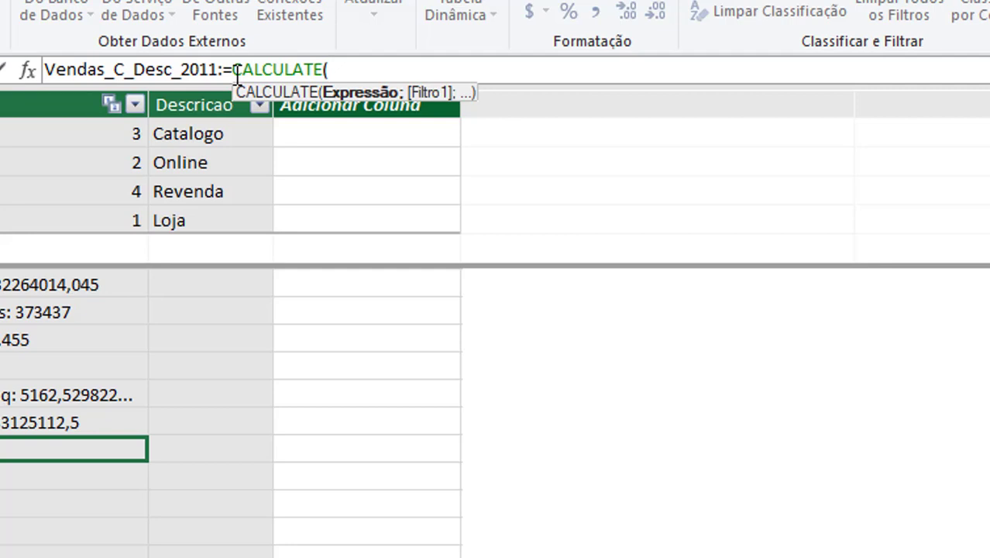
pyautogui.write('sum(')
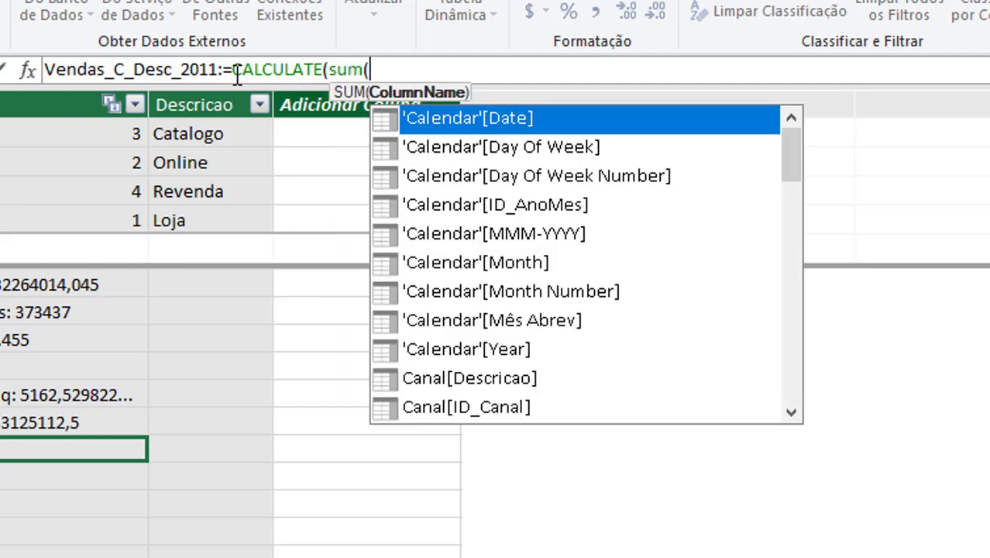
pyautogui.write('toatal')
pyautogui.press('BackSpace')
pyautogui.press('BackSpace')
pyautogui.press('BackSpace')
pyautogui.press('BackSpace')
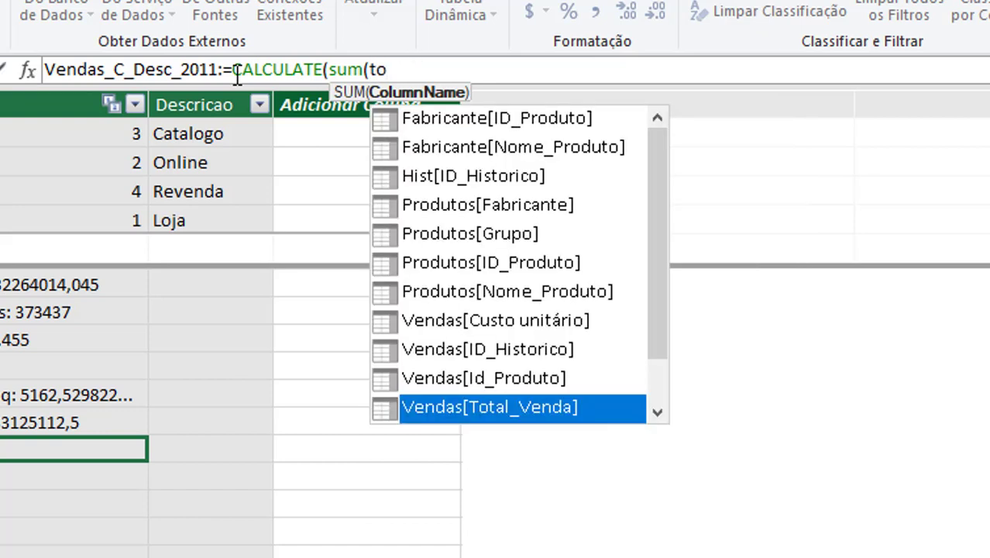
pyautogui.press('Tab')
pyautogui.write(')')
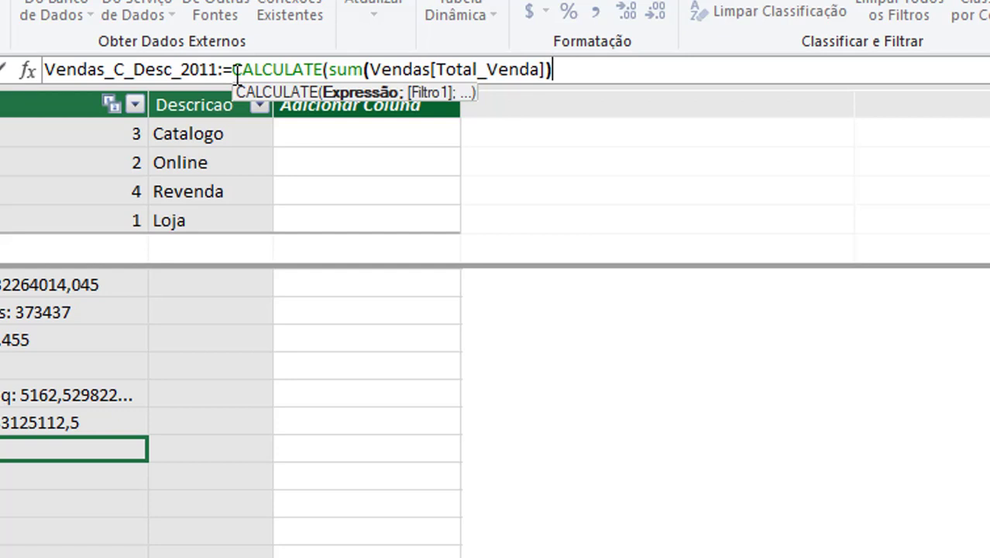
pyautogui.press('BackSpace')
pyautogui.press('BackSpace')
pyautogui.press('BackSpace')
pyautogui.press('BackSpace')
pyautogui.press('BackSpace')
pyautogui.press('BackSpace')
pyautogui.press('BackSpace')
pyautogui.press('BackSpace')
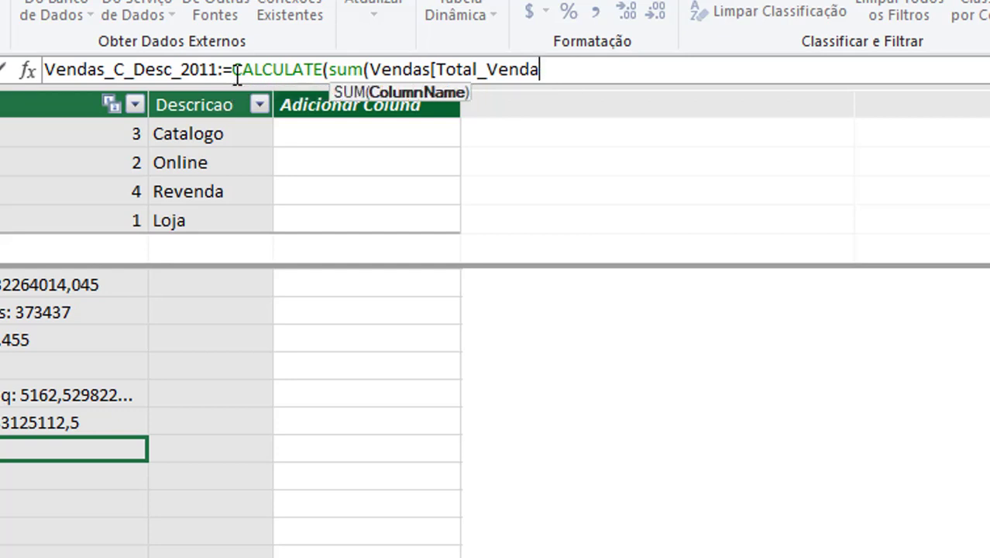
pyautogui.press('BackSpace')
pyautogui.press('BackSpace')
pyautogui.press('BackSpace')
pyautogui.press('BackSpace')
pyautogui.press('BackSpace')
pyautogui.press('BackSpace')
pyautogui.press('BackSpace')
pyautogui.press('BackSpace')
pyautogui.press('BackSpace')
pyautogui.press('BackSpace')
pyautogui.press('BackSpace')
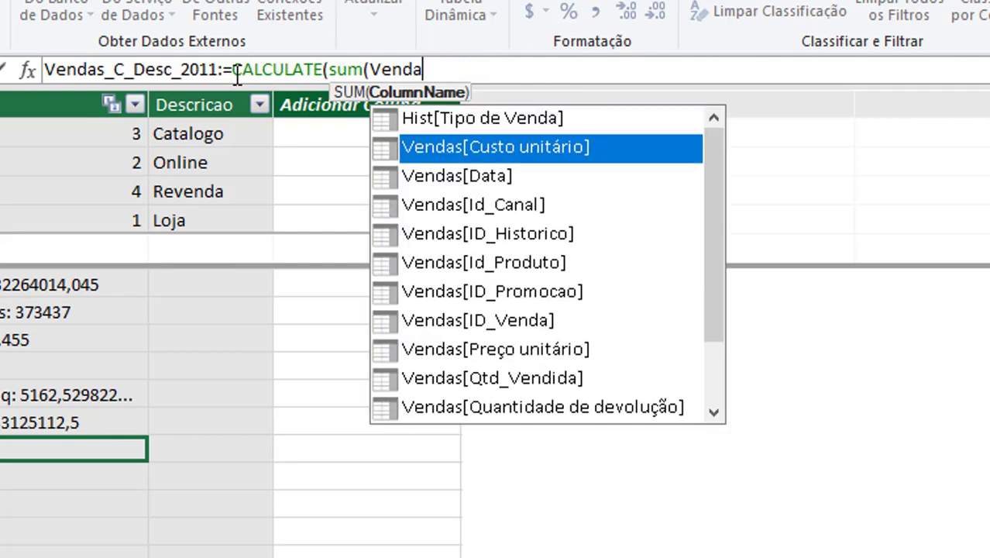
pyautogui.press('BackSpace')
pyautogui.press('BackSpace')
pyautogui.press('BackSpace')
pyautogui.press('BackSpace')
pyautogui.press('BackSpace')
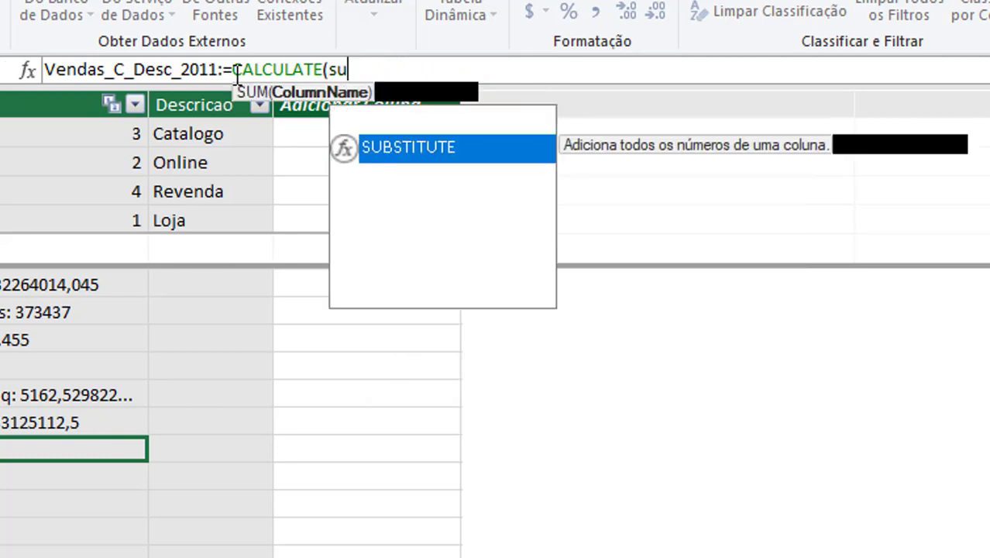
pyautogui.write('(')
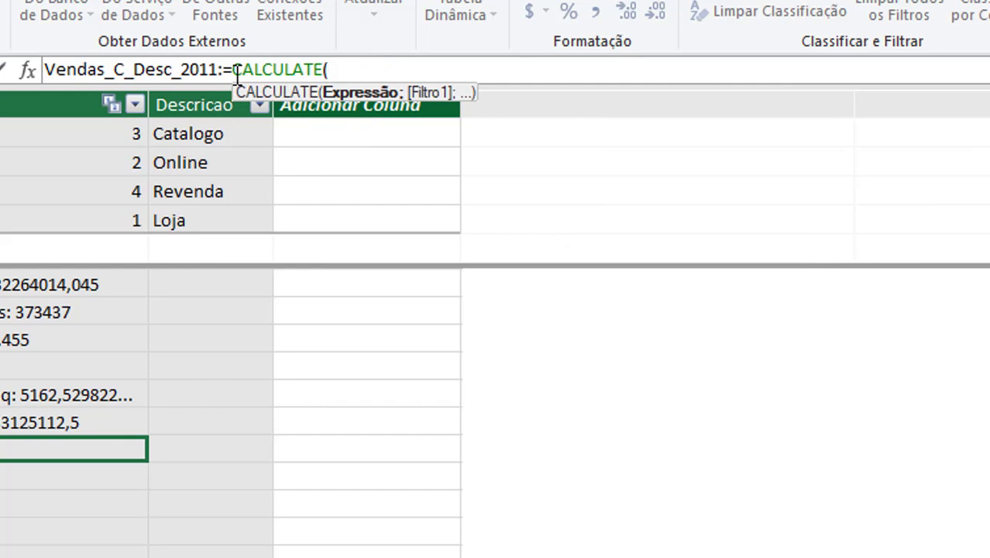
# Enter the measure [Total_Venda_C_Desc] as the CALCULATE expression of Vendas_C_Desc_2011
pyautogui.write('total')
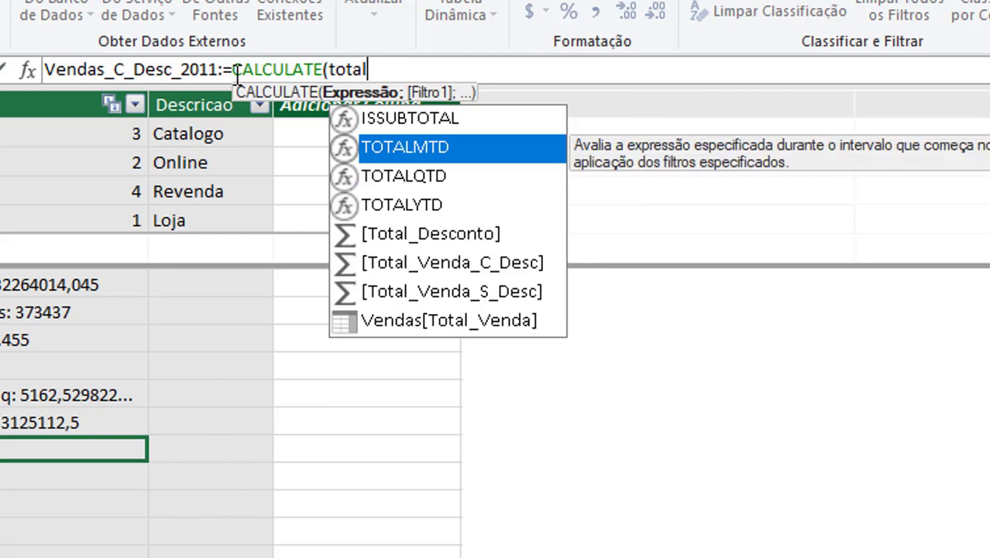
pyautogui.press('Down')
pyautogui.press('Down')
pyautogui.press('Down')
pyautogui.press('Down')
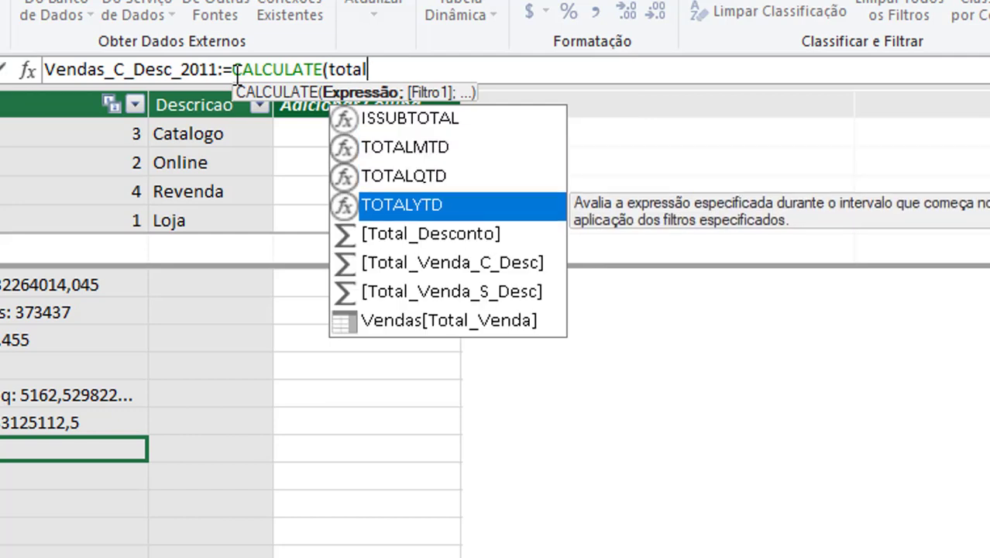
pyautogui.press('Tab')
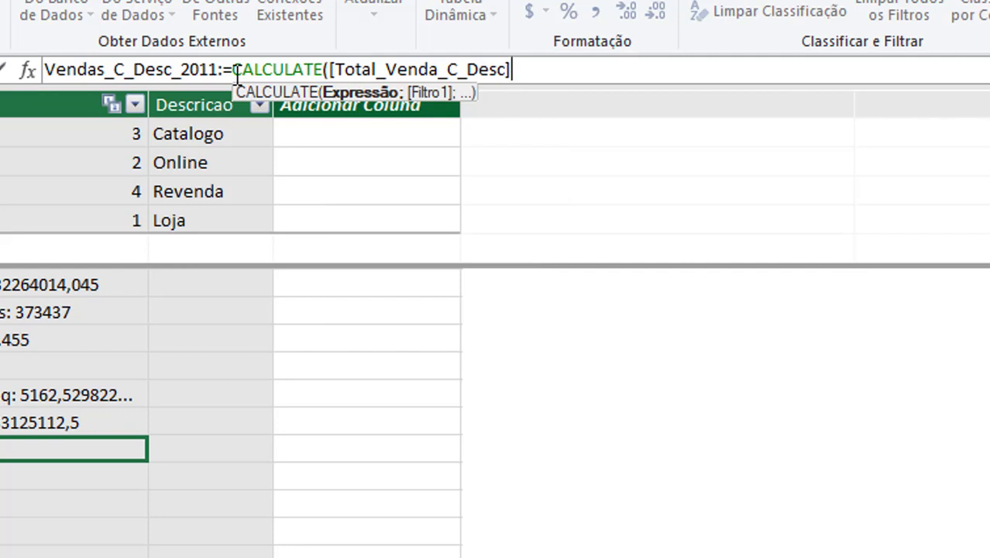
pyautogui.write(';')
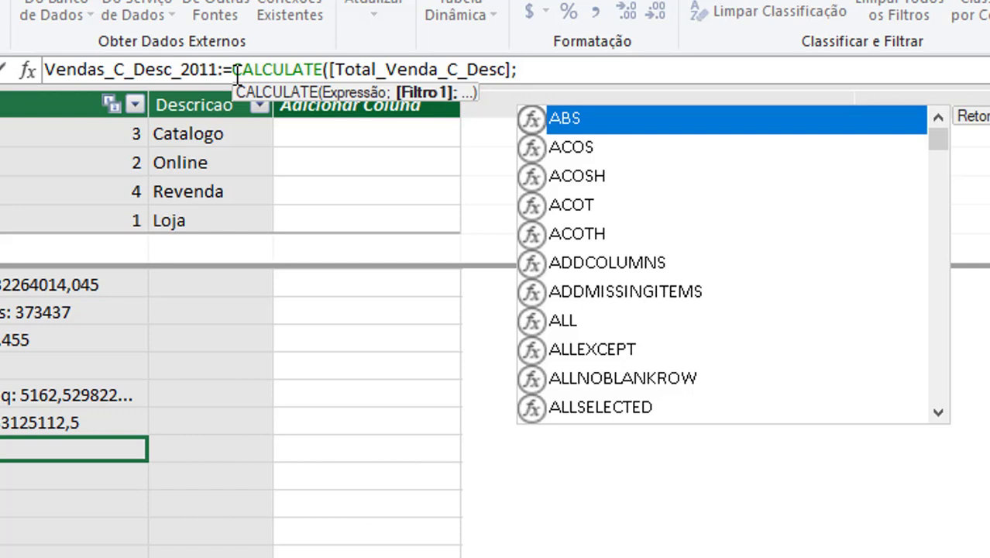
# Set FILTER('Calendar';'Calendar'[Year]=2011) as the CALCULATE filter and commit the Vendas_C_Desc_2011 measure
pyautogui.click(541, 68)
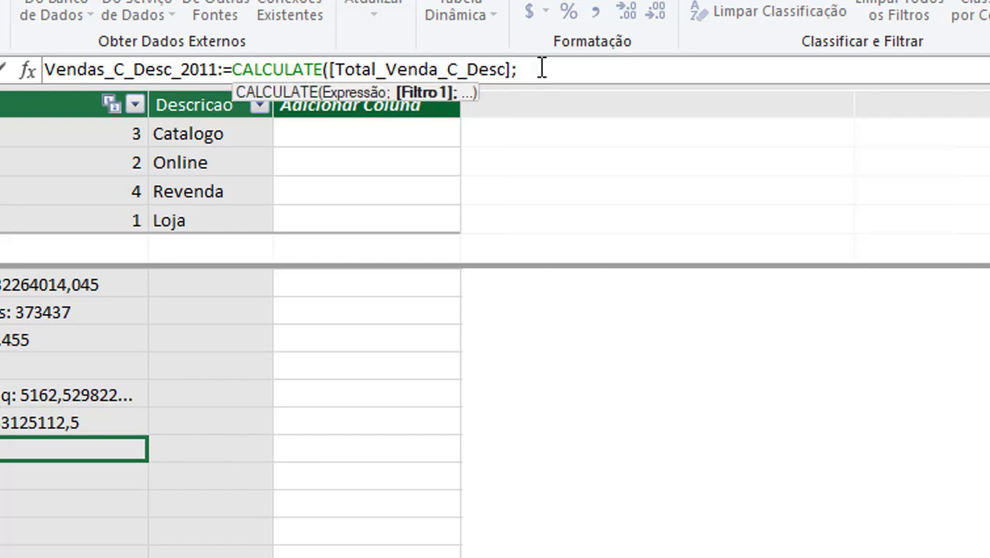
pyautogui.write('filte')
pyautogui.press('Tab')
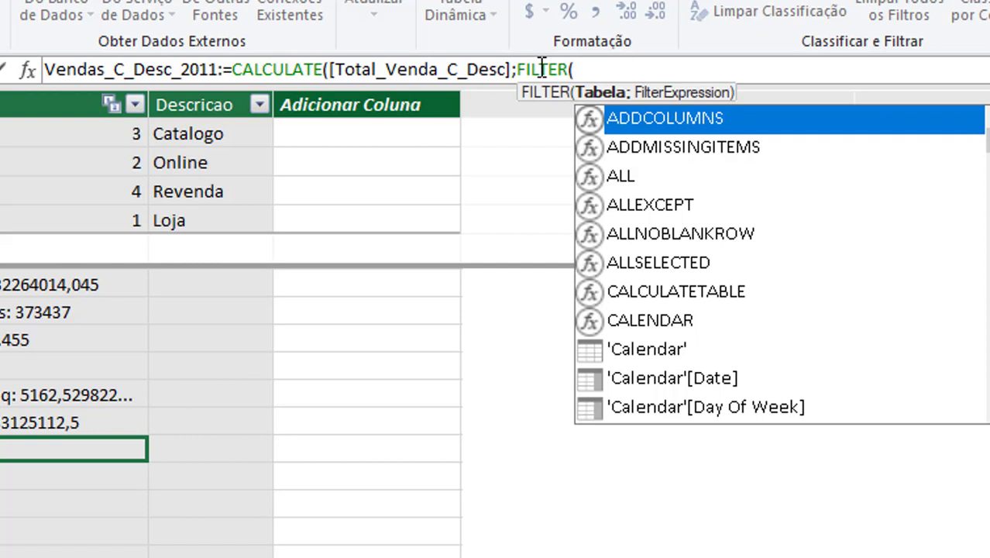
pyautogui.write("'Calendar';")
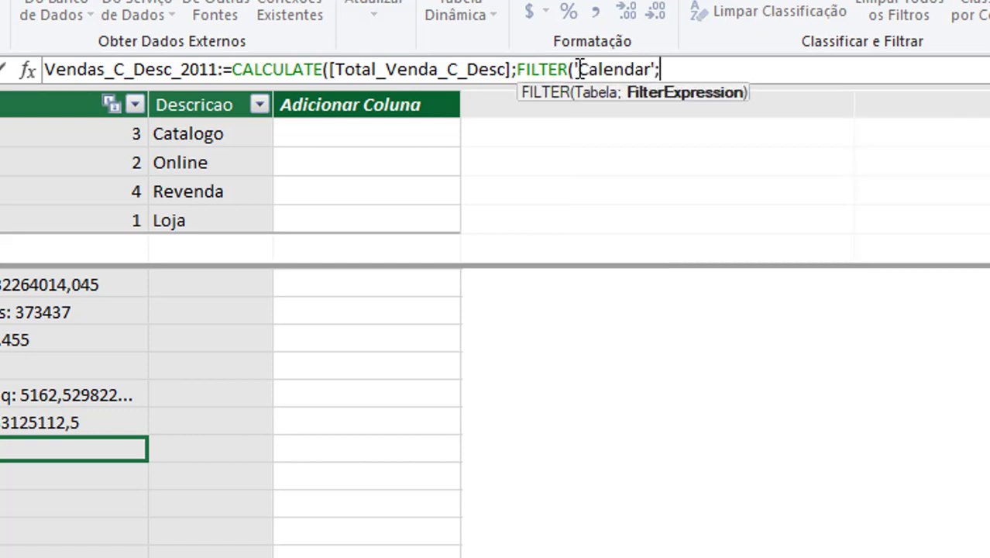
pyautogui.write('ye')
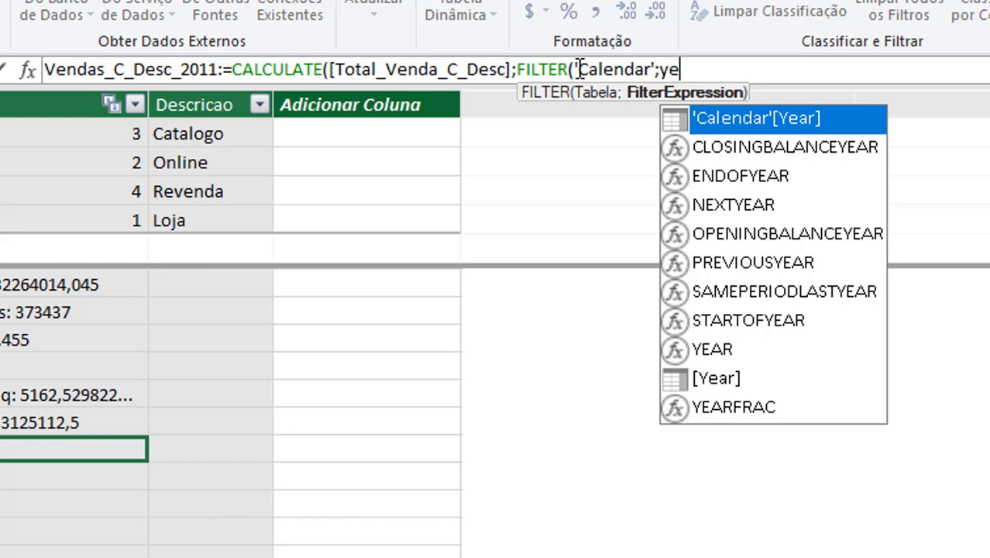
pyautogui.press('Tab')
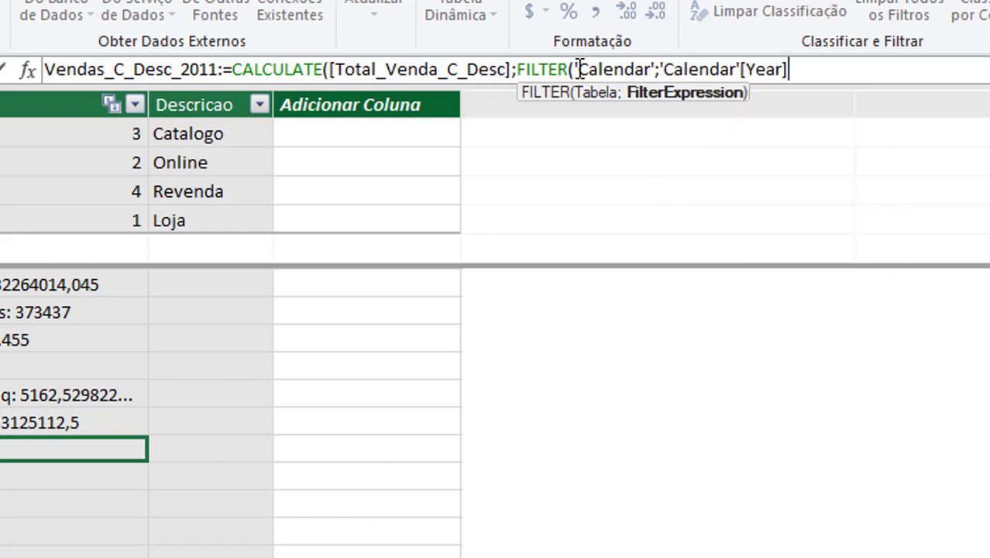
pyautogui.write('=2011')
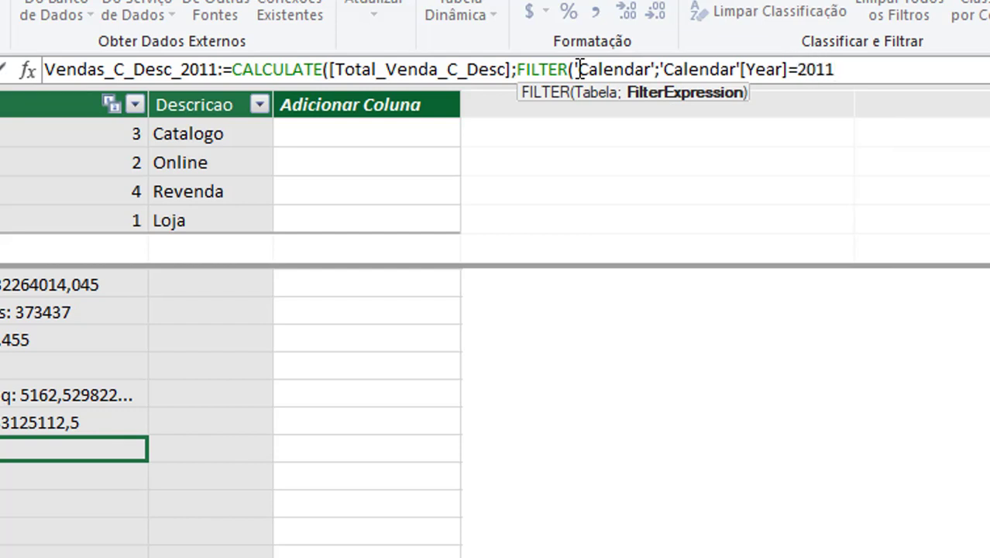
pyautogui.write(')')
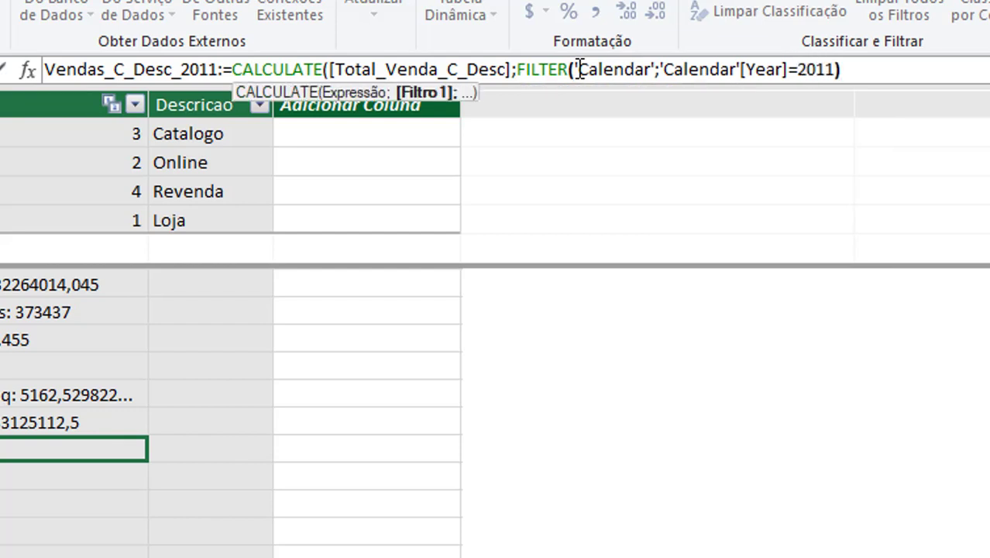
pyautogui.write(')')
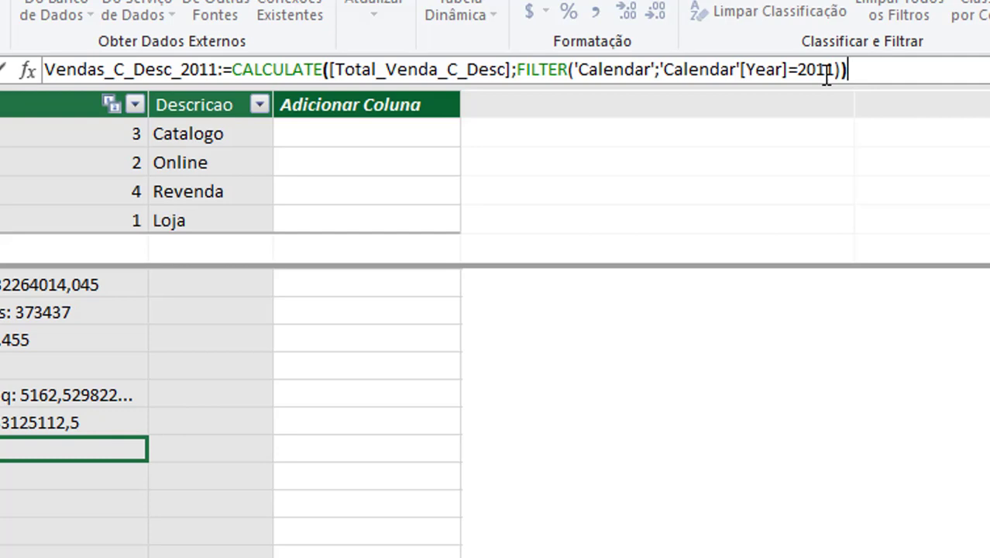
pyautogui.press('Return')
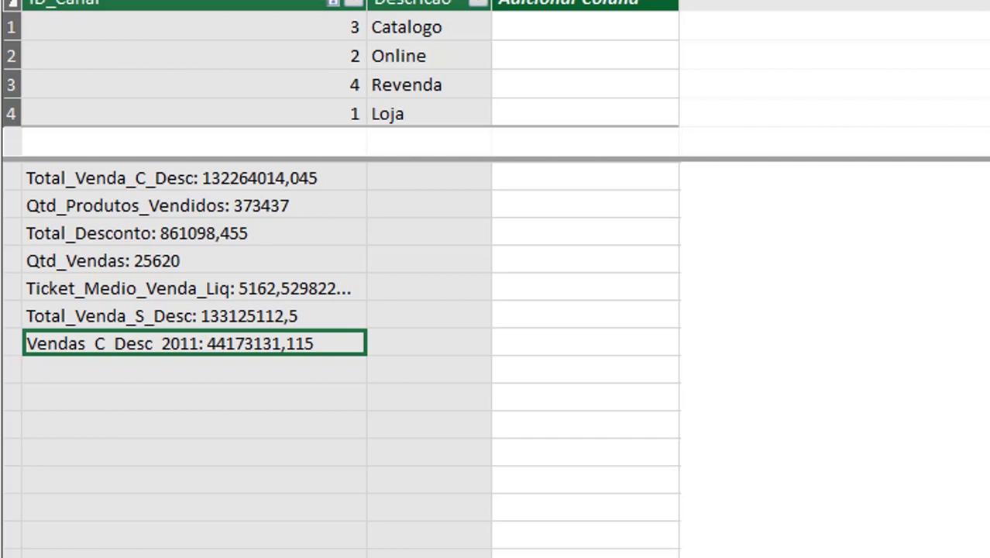
# Switch to the Excel workbook and add Vendas_C_Desc_2011 to the PivotTable values to check it by year and month
pyautogui.click(429, 343)
pyautogui.hotkey('alt', 'Tab')
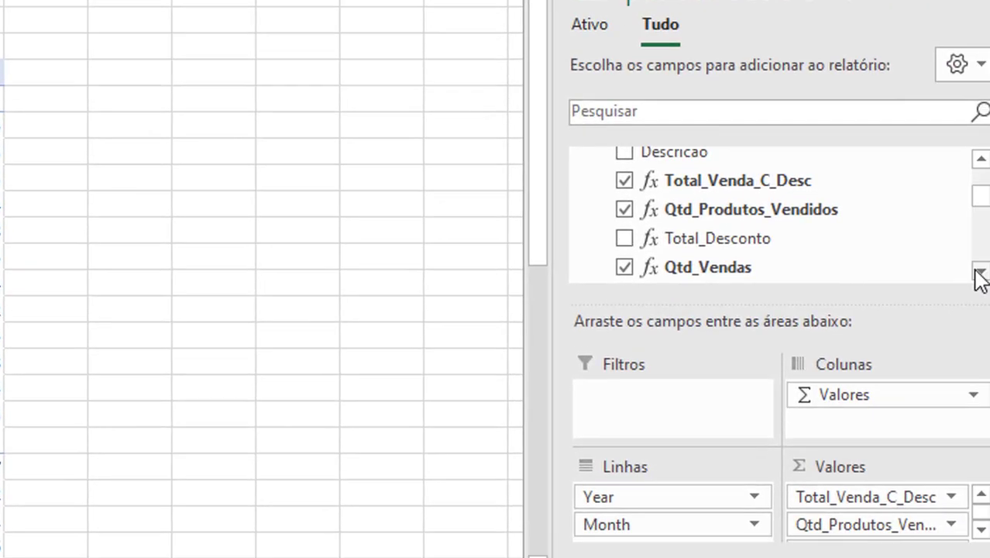
pyautogui.click(979, 276)
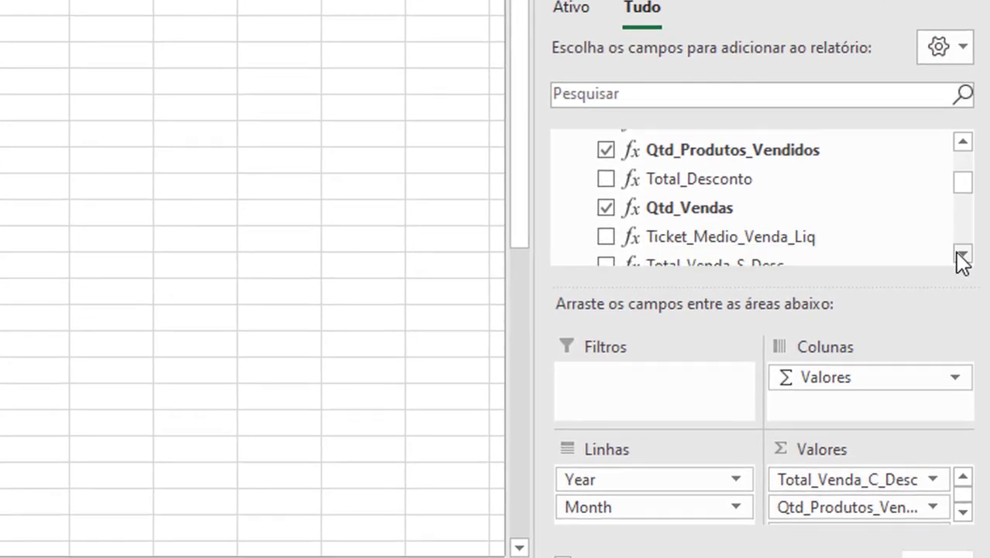
pyautogui.click(980, 276)
pyautogui.moveTo(737, 250); pyautogui.dragTo(847, 525)
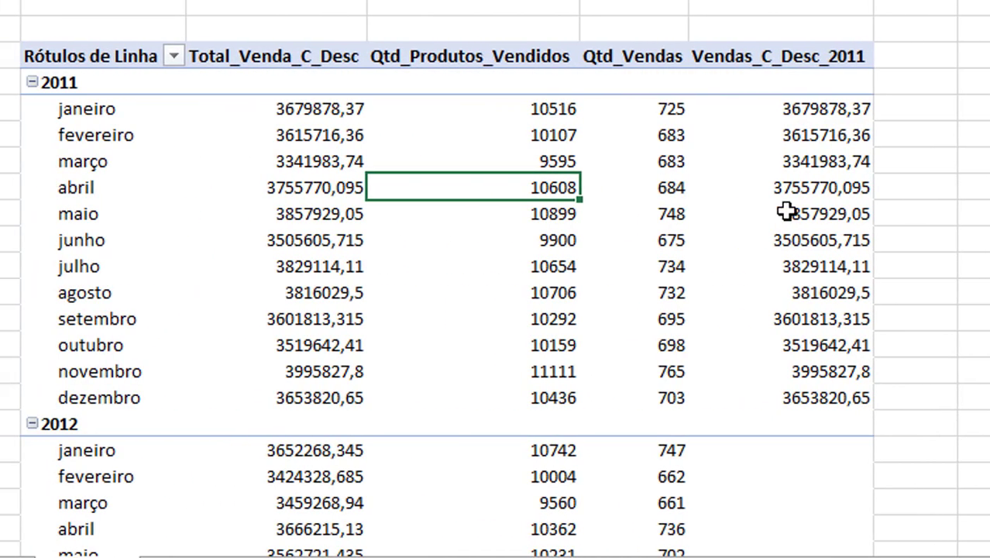
pyautogui.moveTo(789, 293)
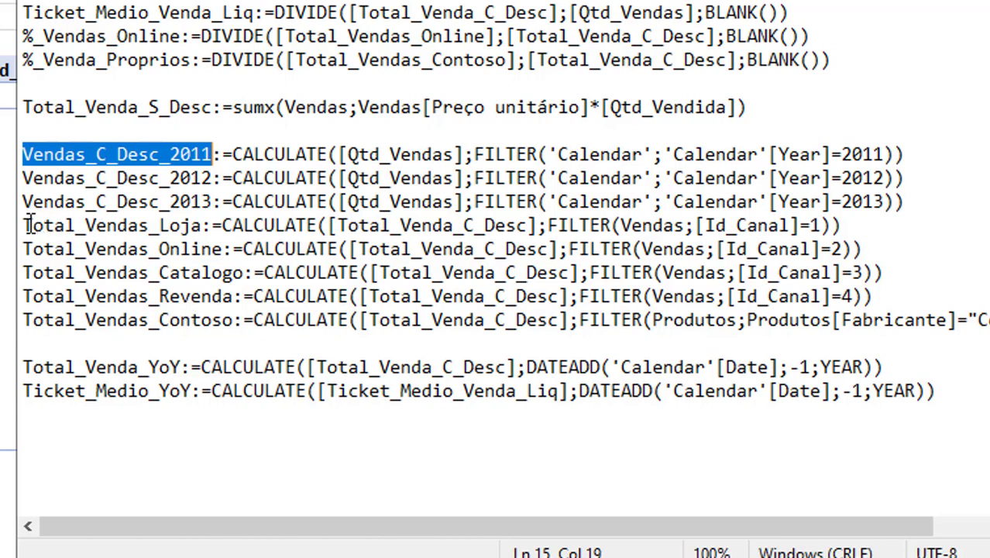
# Copy the name Total_Vendas_Loja from Notepad into the empty cell below Vendas_C_Desc_2011 in Power Pivot and start a CALCULATE formula
pyautogui.moveTo(26, 225); pyautogui.dragTo(206, 227)
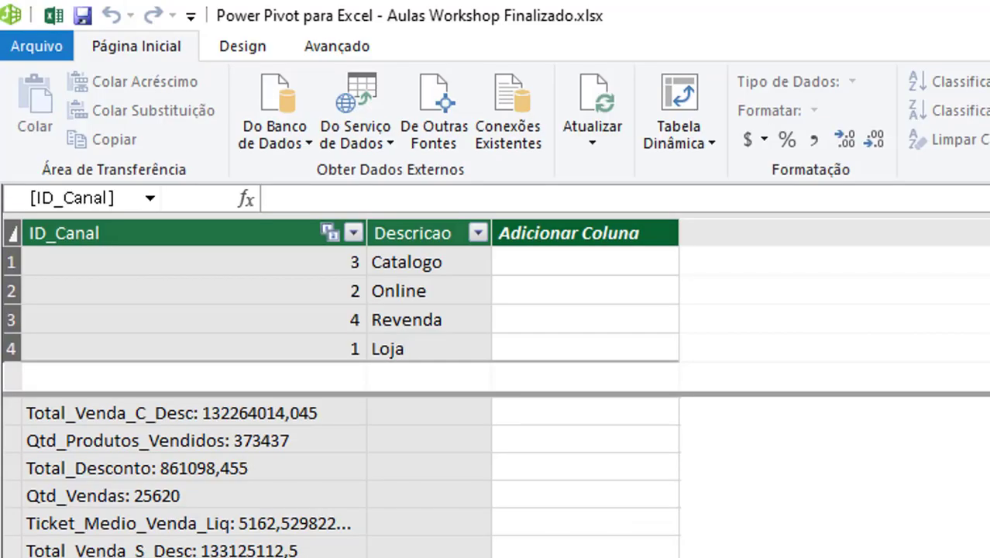
pyautogui.click(356, 199)
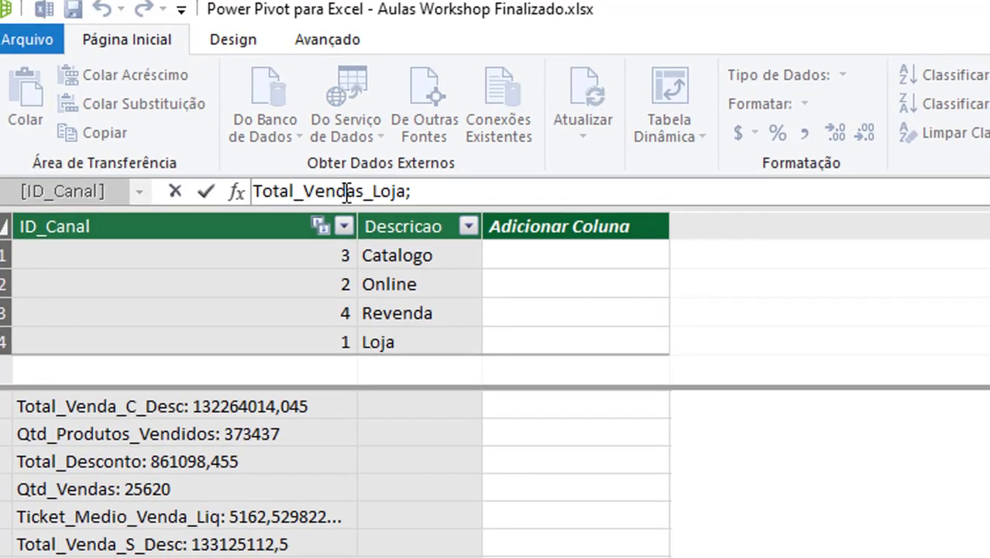
pyautogui.write('Total_Vendas_Loja;')
pyautogui.write('=')
pyautogui.press('BackSpace')
pyautogui.press('BackSpace')
pyautogui.write(':=c')
pyautogui.press('Tab')
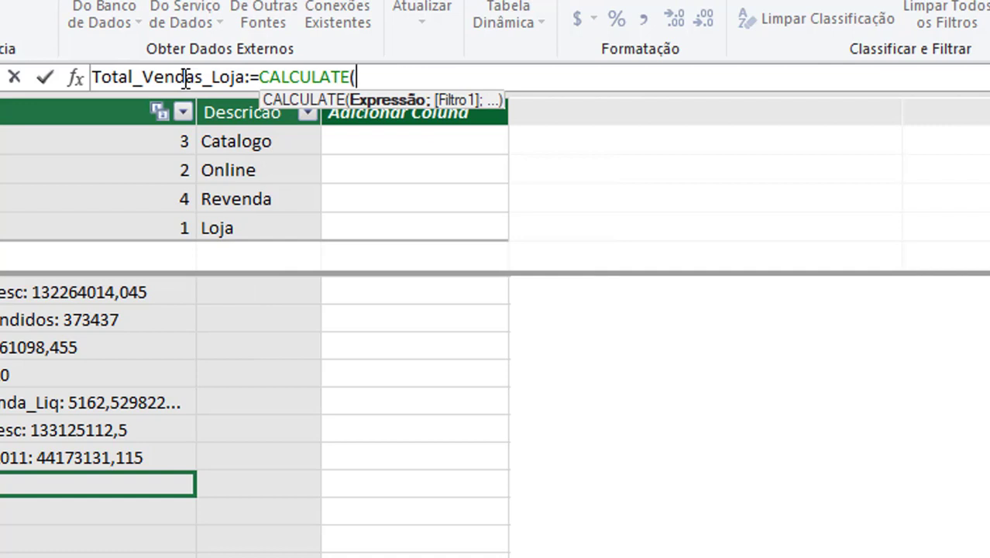
# Enter the measure [Total_Venda_C_Desc] as the CALCULATE expression of Total_Vendas_Loja
pyautogui.write('tota')
pyautogui.press('Down')
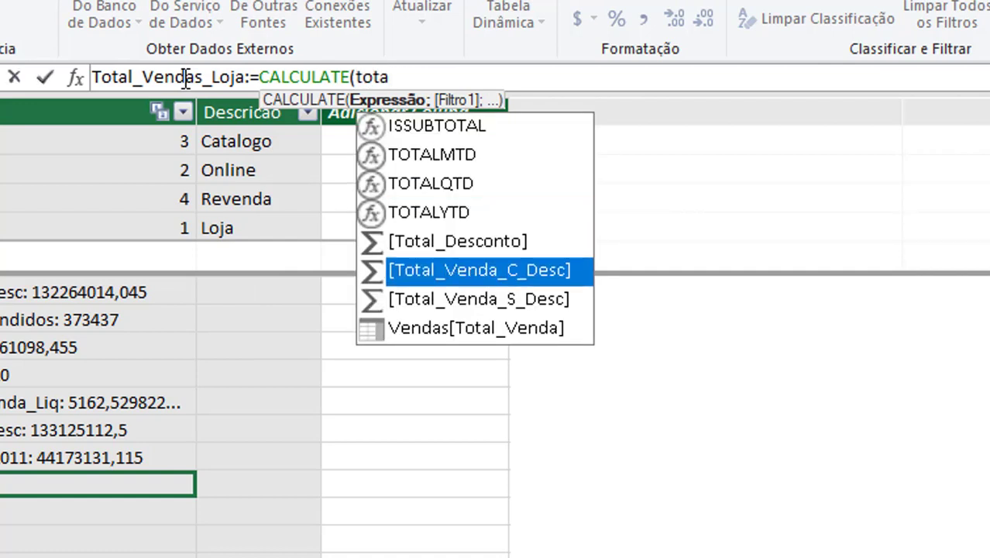
pyautogui.press('Tab')
pyautogui.write(';')
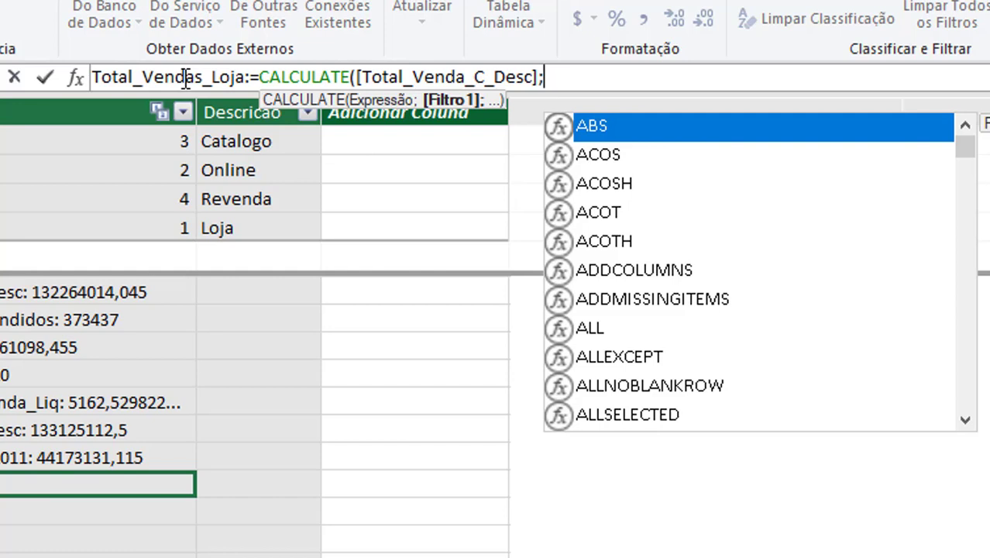
# Set FILTER(Canal;Canal[ID_Canal]=1) as the CALCULATE filter and commit the Total_Vendas_Loja measure
pyautogui.write('FILTER(Canal')
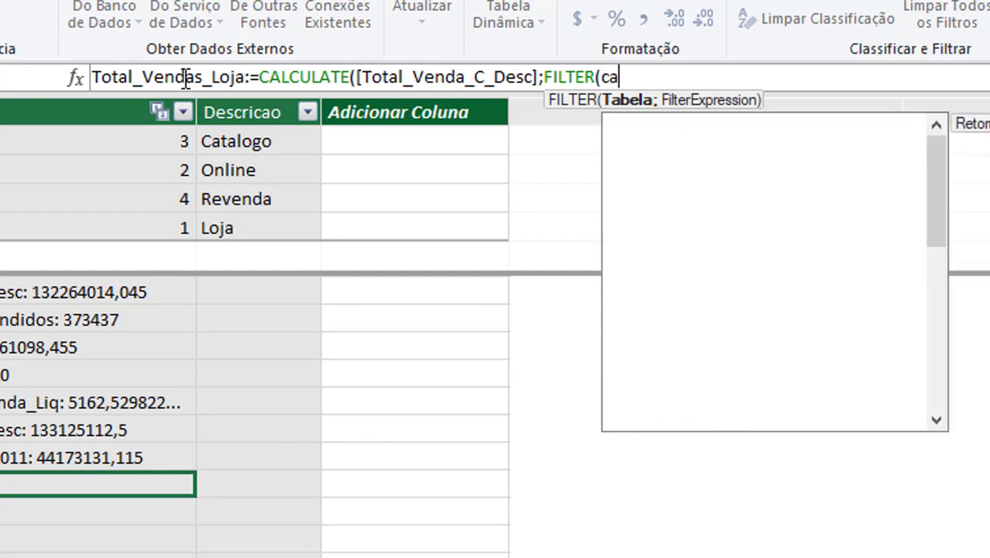
pyautogui.press('Escape')
pyautogui.write(';')
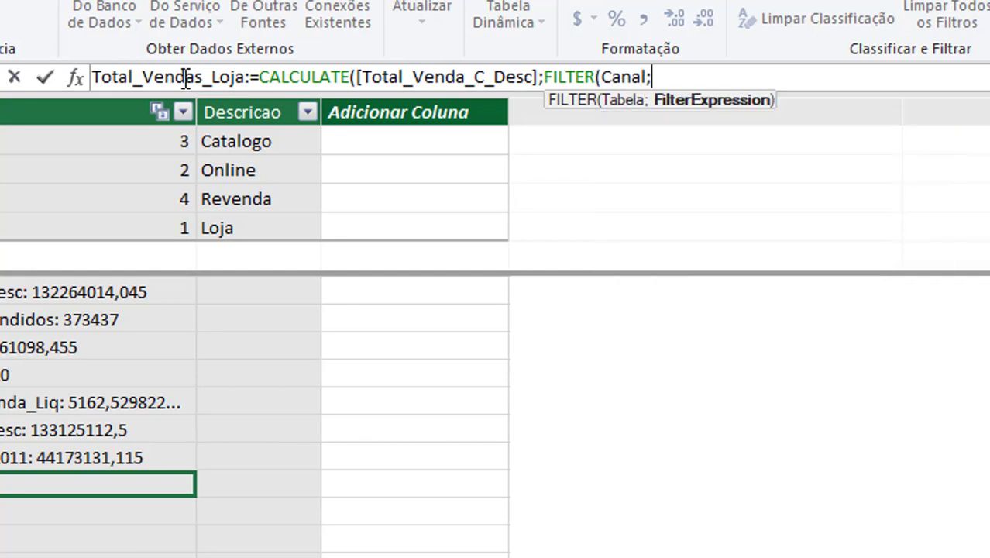
pyautogui.write('id')
pyautogui.press('Tab')
pyautogui.write('=1))')
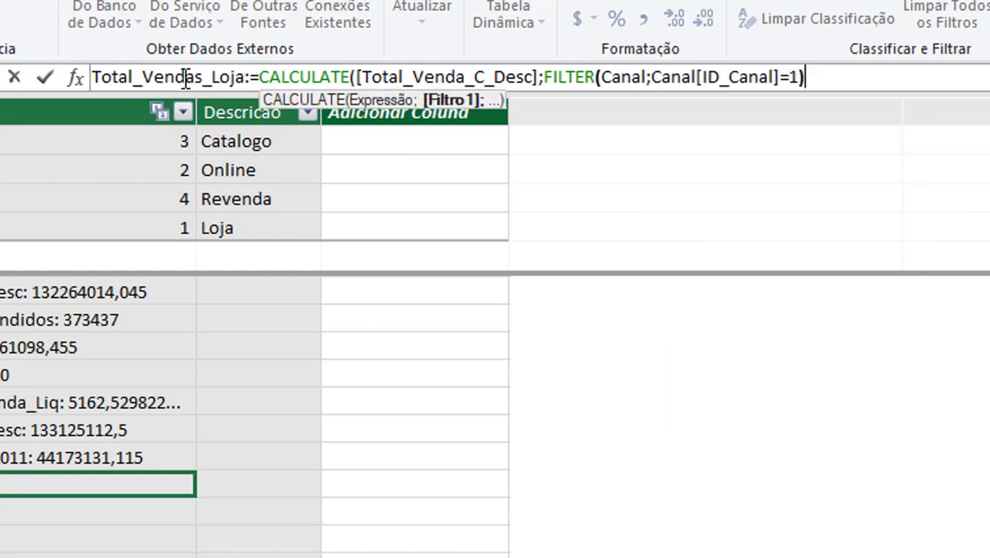
pyautogui.press('Return')
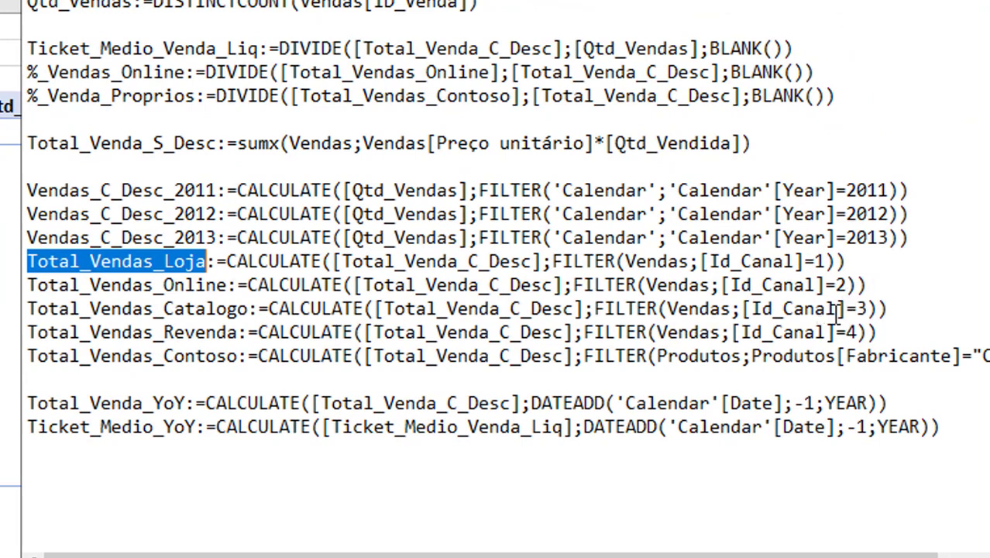
# Copy the name Total_Venda_YoY from Notepad into the empty cell below Total_Vendas_Loja in Power Pivot
pyautogui.moveTo(465, 555)
pyautogui.mouseDown()
pyautogui.moveTo(552, 555)
pyautogui.moveTo(465, 554)
pyautogui.mouseUp()
pyautogui.click(205, 403)
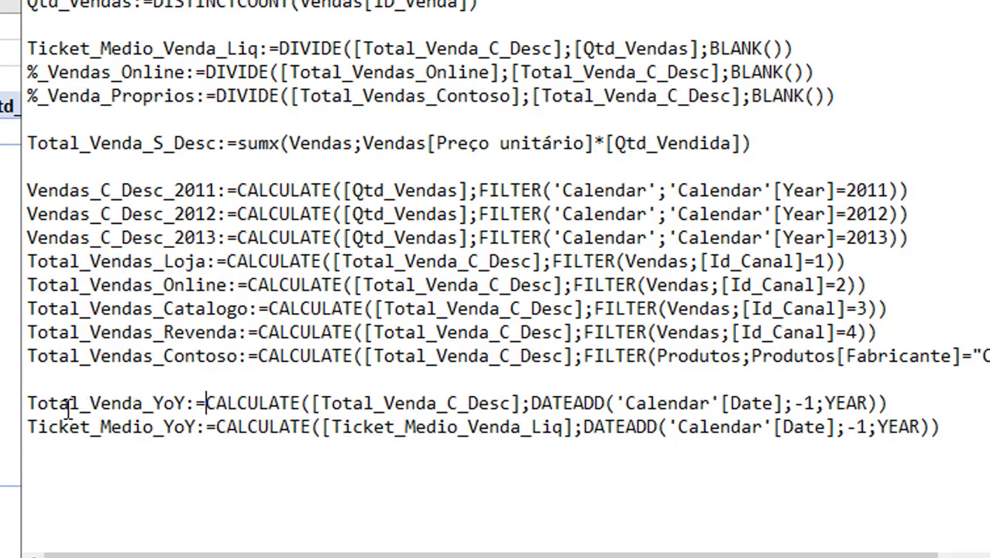
pyautogui.moveTo(29, 403); pyautogui.dragTo(187, 404)
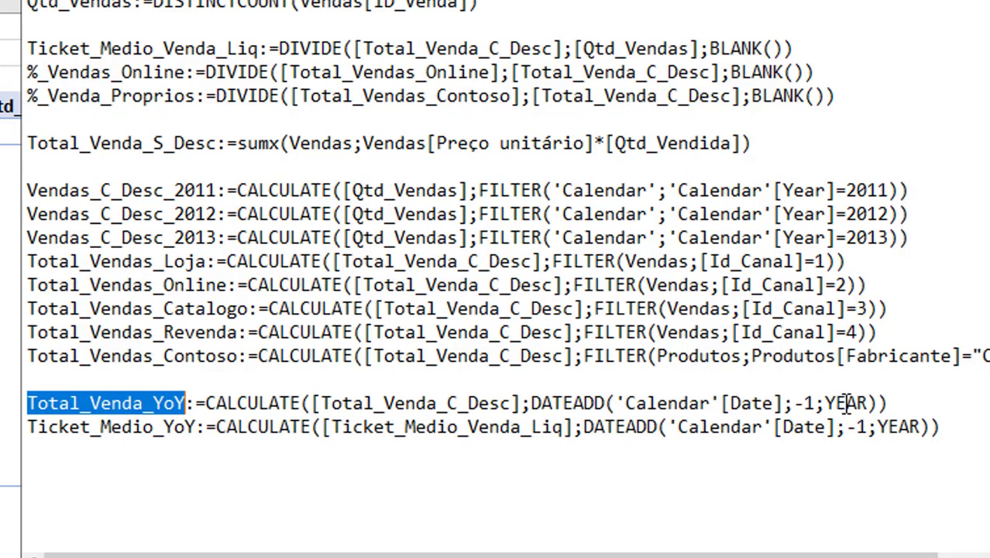
pyautogui.hotkey('alt', 'Tab')
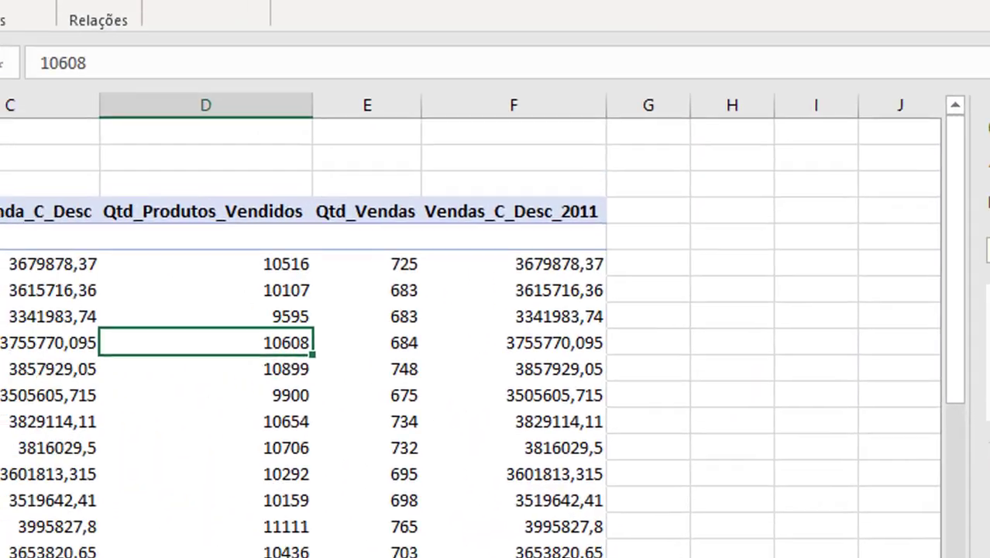
pyautogui.hotkey('alt', 'Tab')
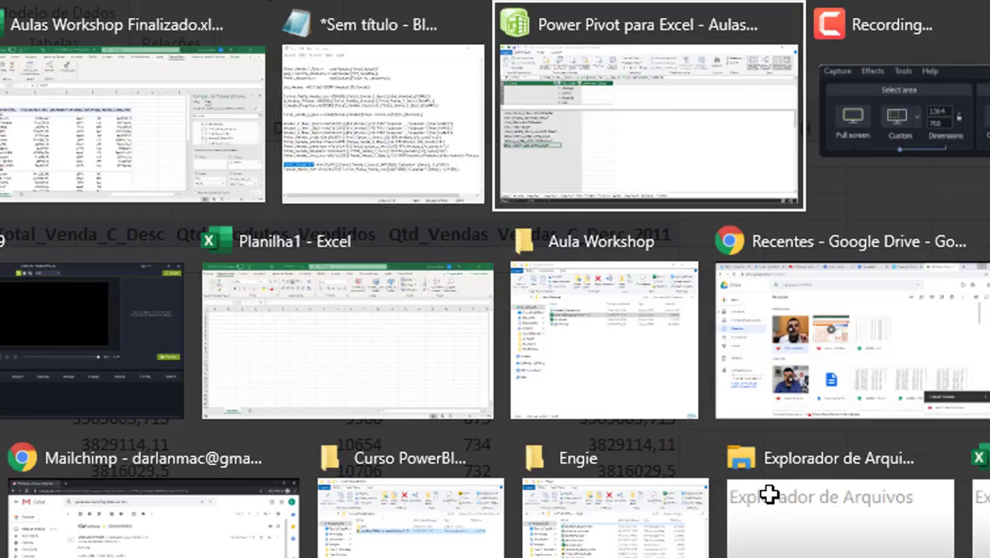
pyautogui.press('Escape')
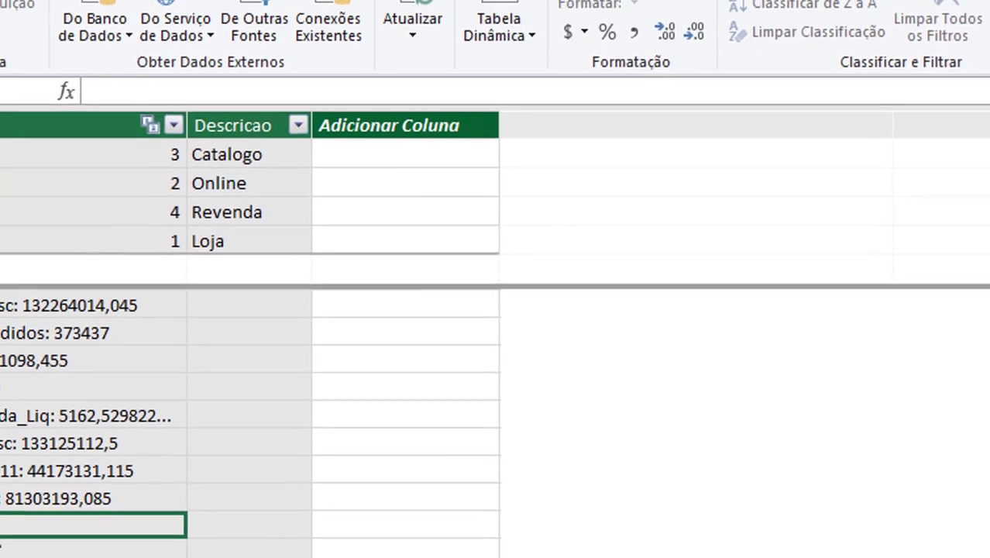
pyautogui.click(168, 89)
pyautogui.write('Total_Venda_YoY')
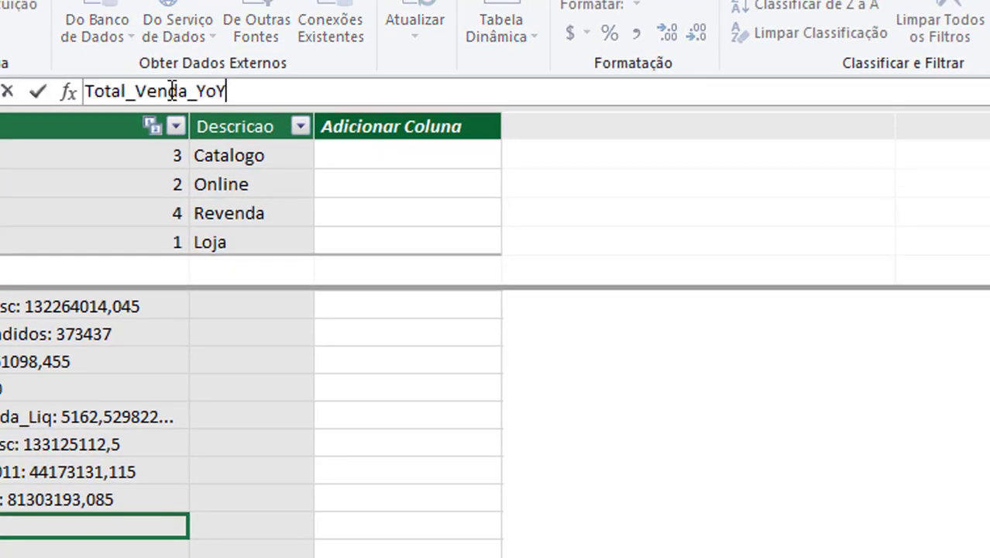
# Start a CALCULATE formula for Total_Venda_YoY with the measure [Total_Venda_C_Desc] as its expression
pyautogui.write(':=')
pyautogui.press('Left')
pyautogui.press('Left')
pyautogui.press('Right')
pyautogui.press('Right')
pyautogui.write('cal')
pyautogui.press('Tab')
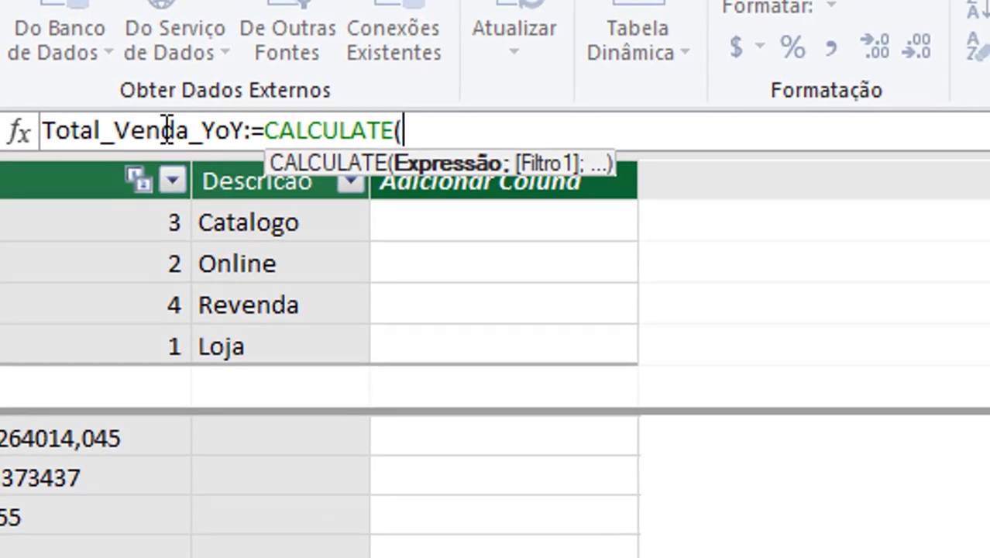
pyautogui.write('tota')
pyautogui.press('Down')
pyautogui.press('Down')
pyautogui.press('Down')
pyautogui.press('Down')
pyautogui.press('Down')
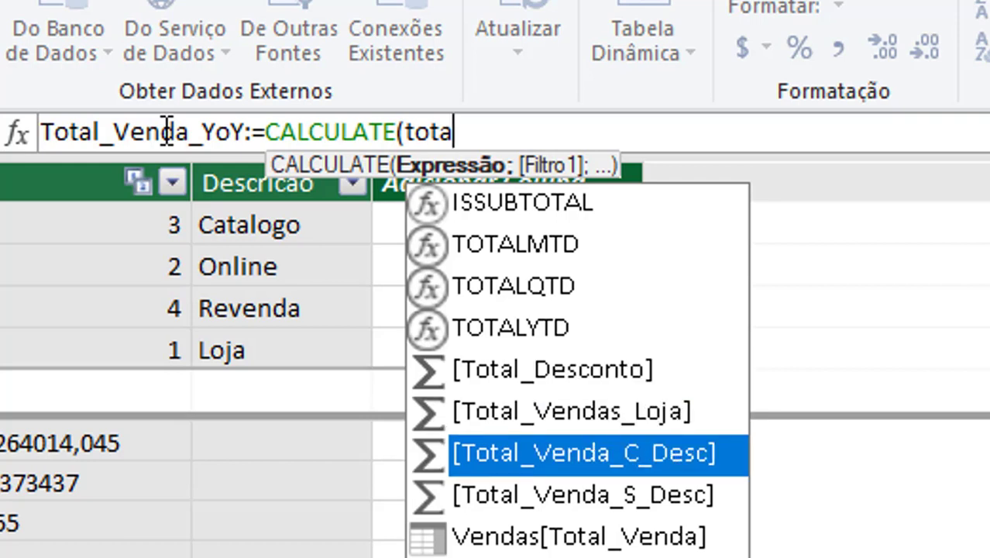
pyautogui.press('Tab')
pyautogui.write(';')
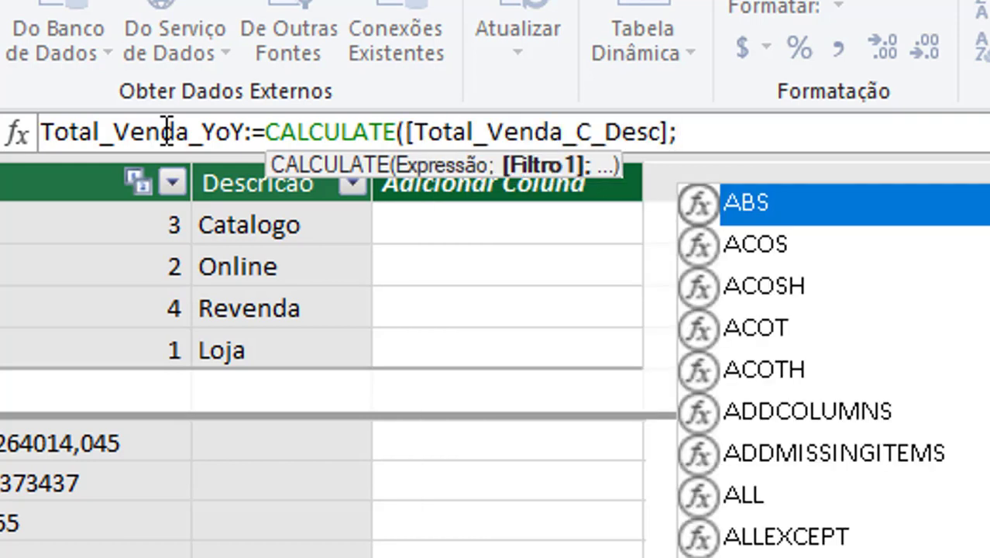
# Add a DATEADD function as the CALCULATE filter, using 'Calendar'[Date] as its dates column
pyautogui.write('dateadd(')
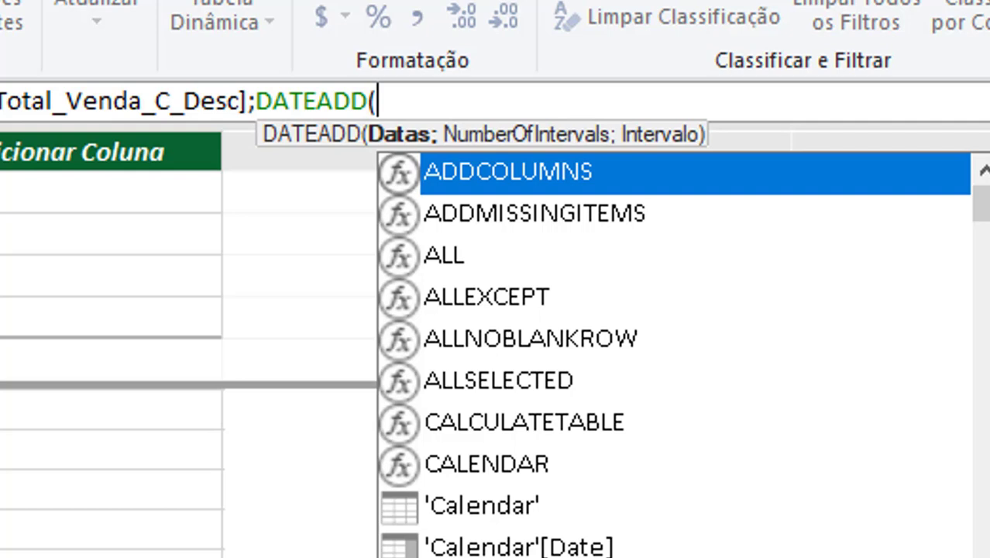
pyautogui.write('cal')
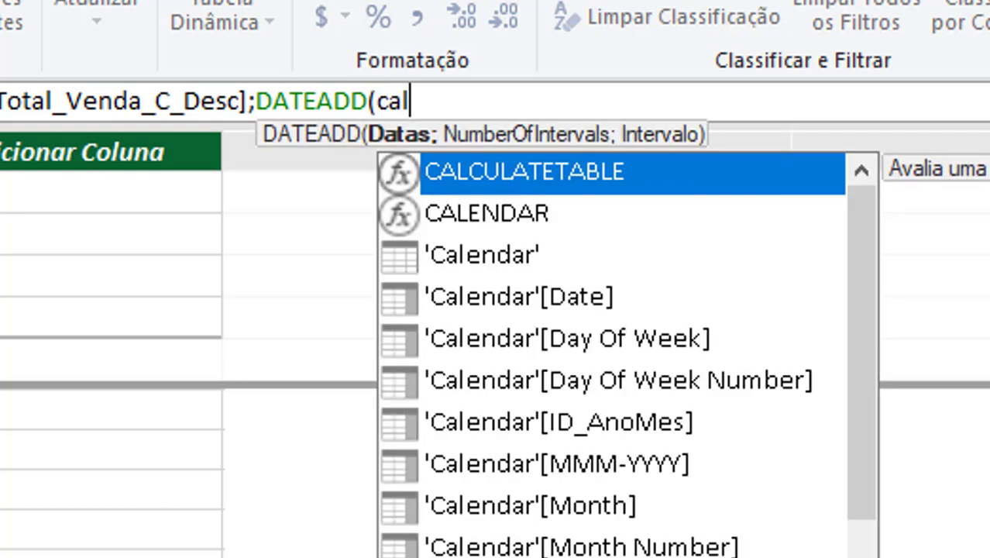
pyautogui.press('Down')
pyautogui.press('Down')
pyautogui.press('Down')
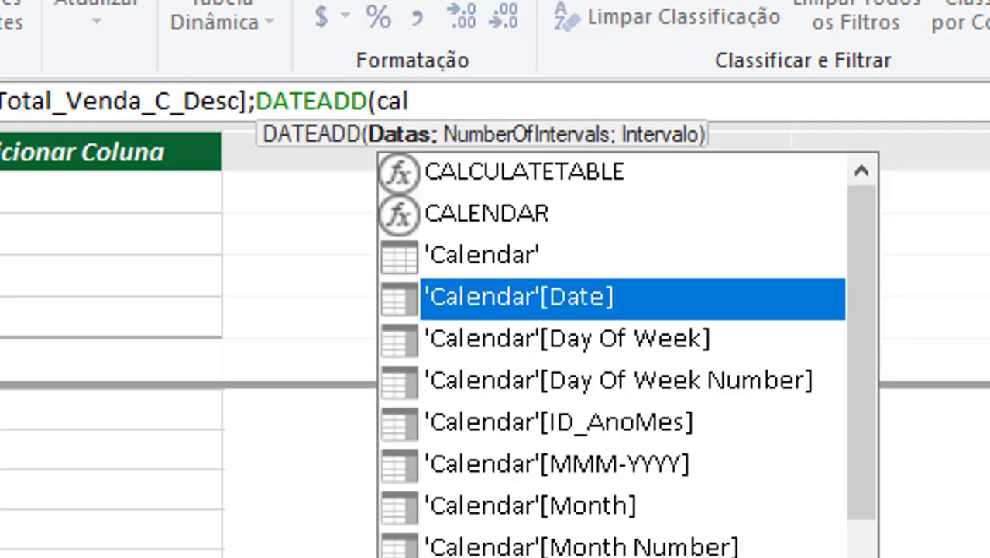
pyautogui.press('Tab')
pyautogui.write(';')
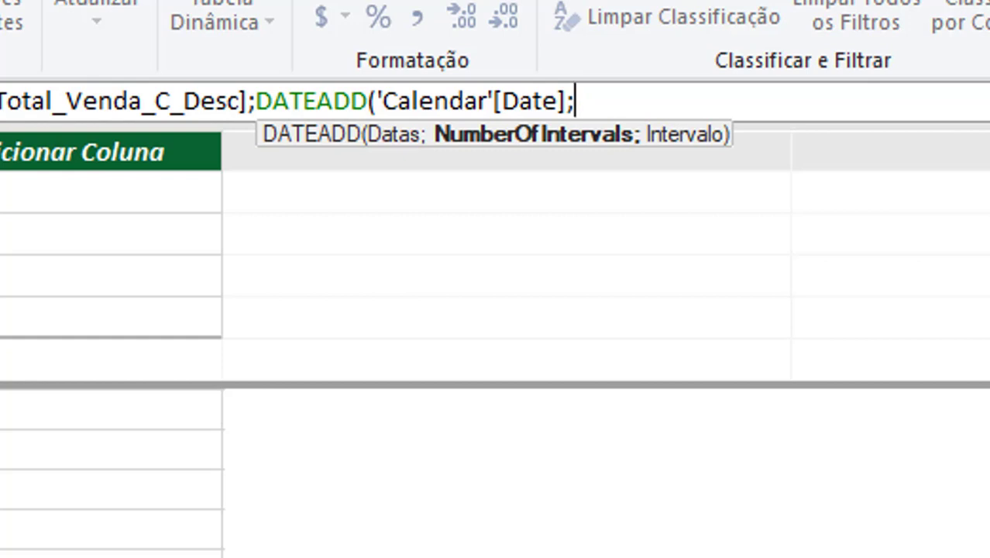
# Set the DATEADD shift to -1 with the YEAR interval, close the formula and commit the Total_Venda_YoY measure
pyautogui.write('-1;')
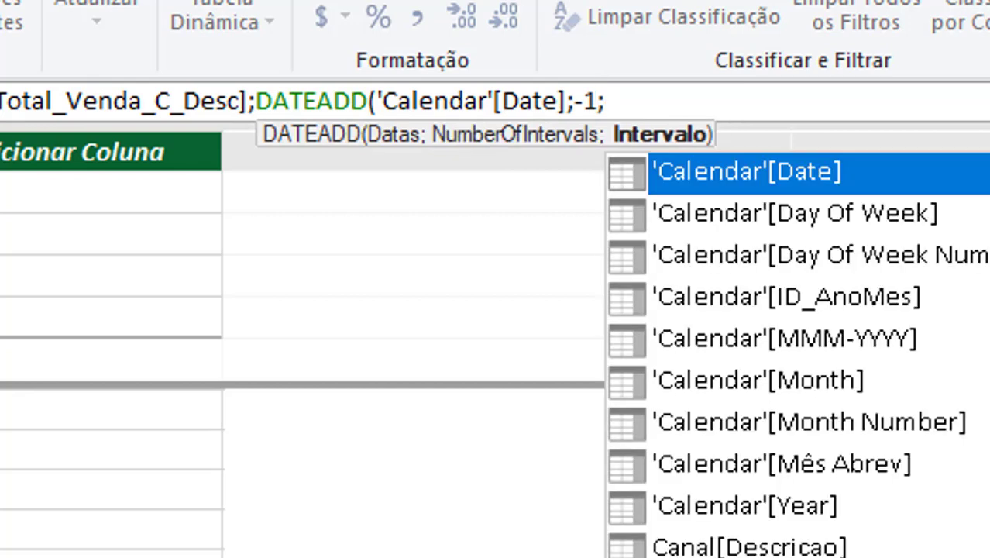
pyautogui.write('y')
pyautogui.press('BackSpace')
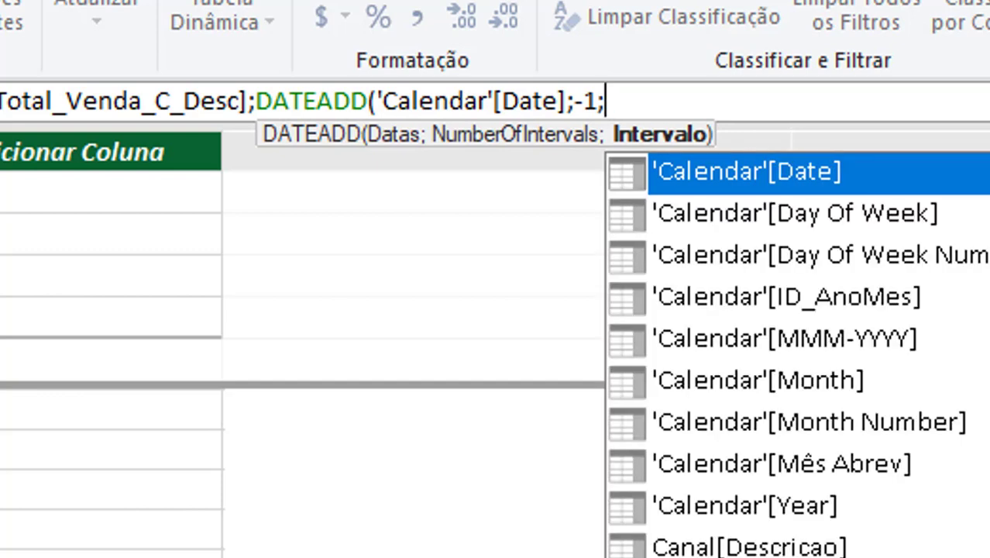
pyautogui.write('ye')
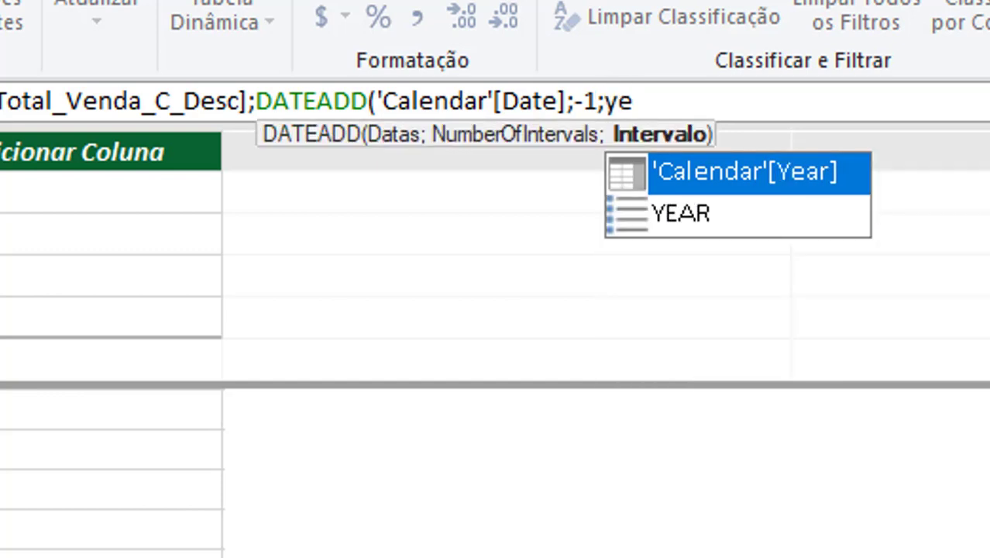
pyautogui.press('Down')
pyautogui.press('Tab')
pyautogui.write(')')
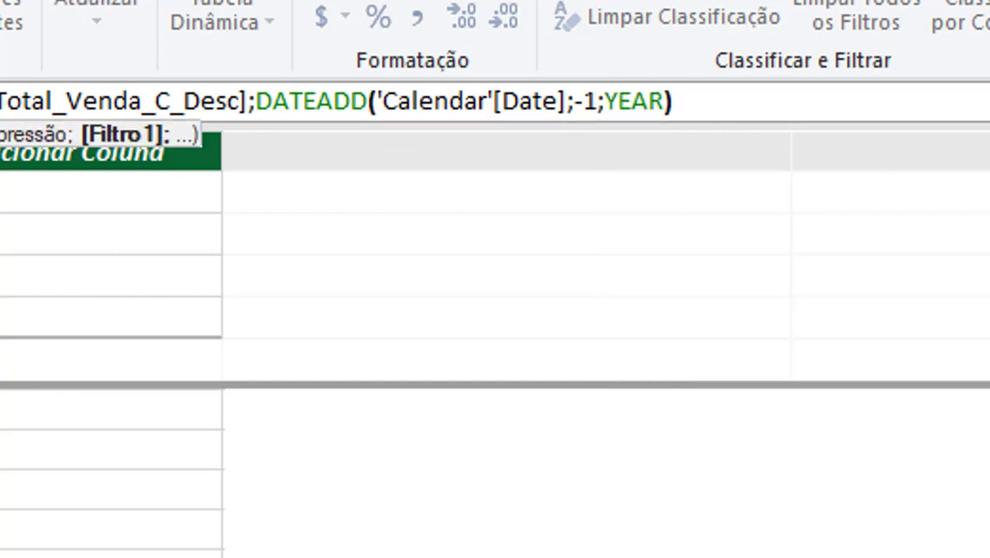
pyautogui.write(')')
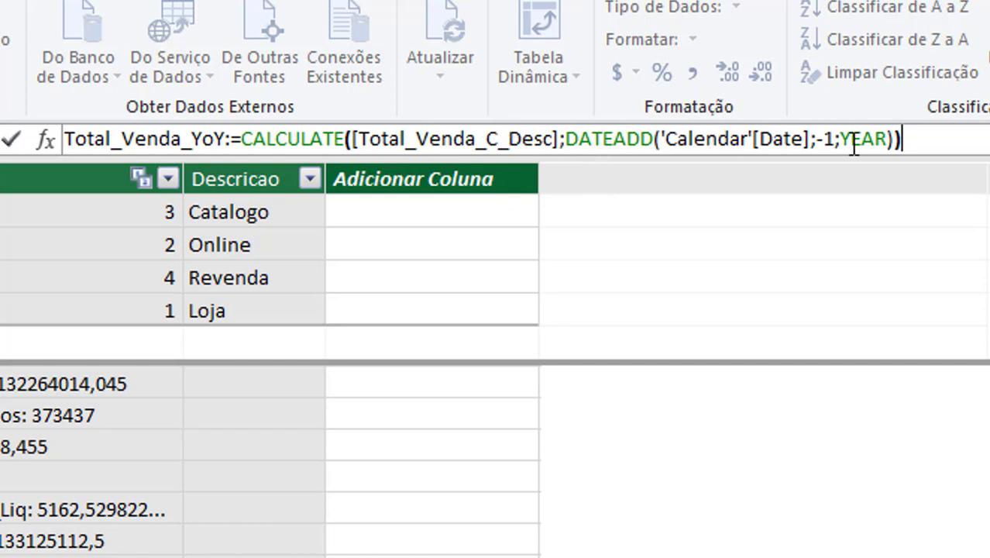
pyautogui.press('Return')
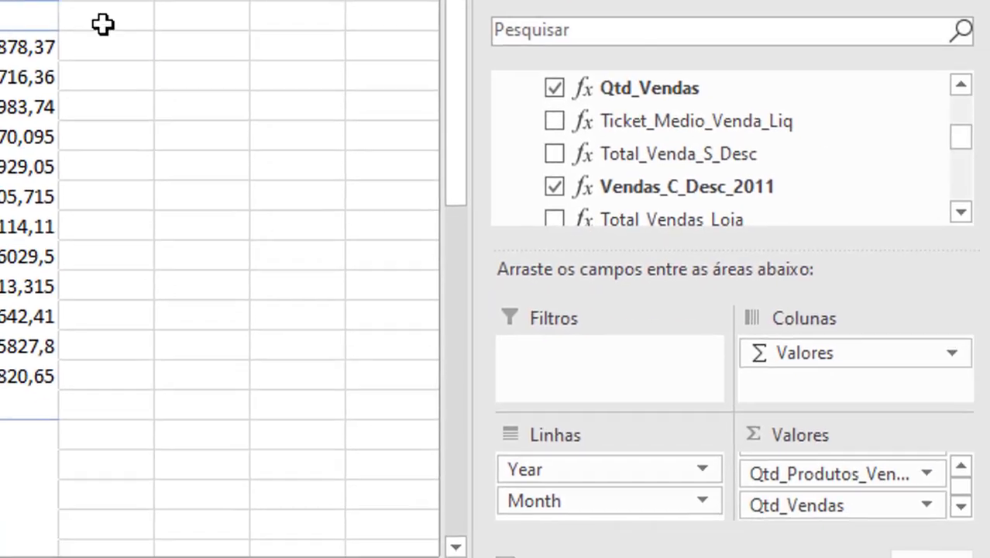
# Switch to the Excel workbook and add Total_Venda_YoY to the PivotTable values
pyautogui.moveTo(967, 138); pyautogui.dragTo(967, 150)
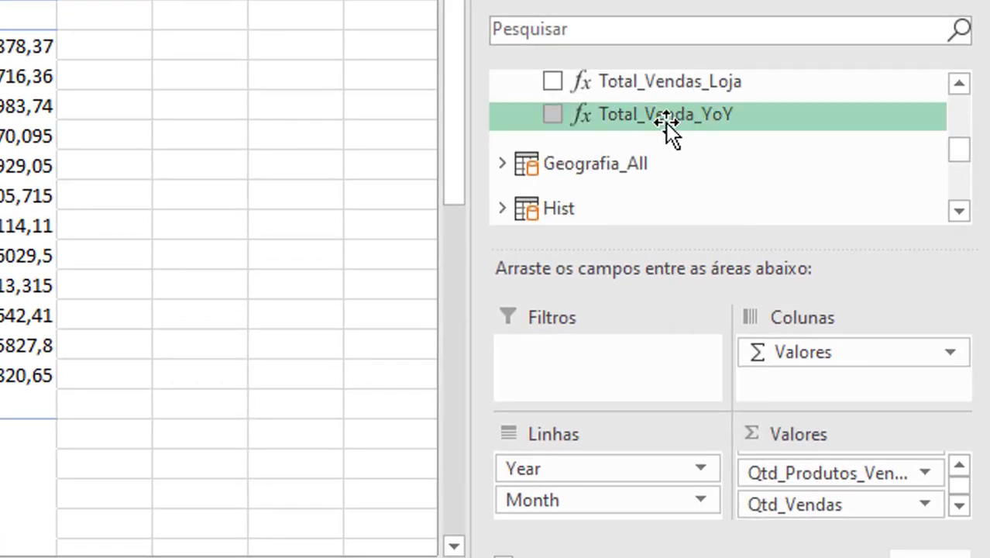
pyautogui.moveTo(624, 113); pyautogui.dragTo(833, 518)
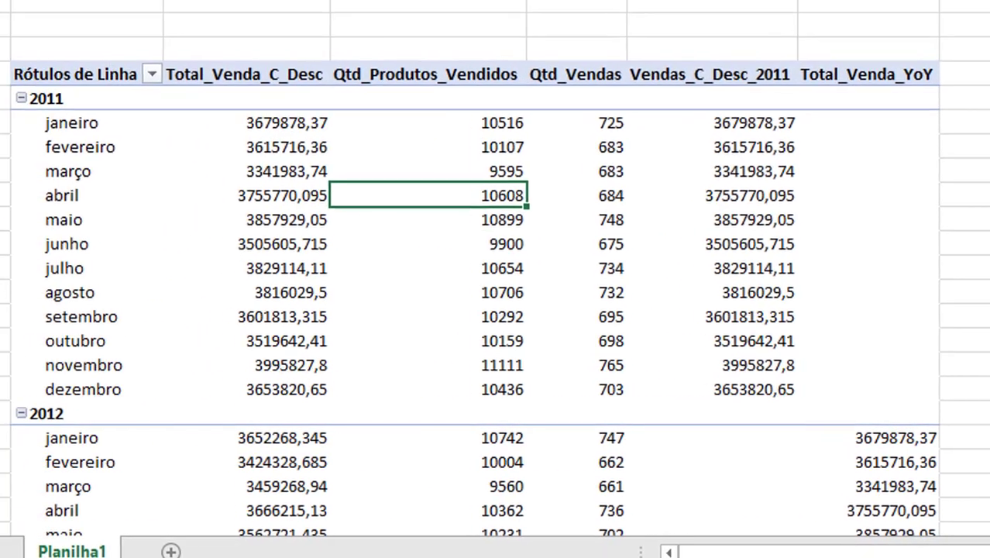
# Compare the monthly Total_Venda_YoY values with the previous year's Total_Venda_C_Desc across 2011 to 2013, and return to the Notepad measure list
pyautogui.scroll(-2, 496, 268)
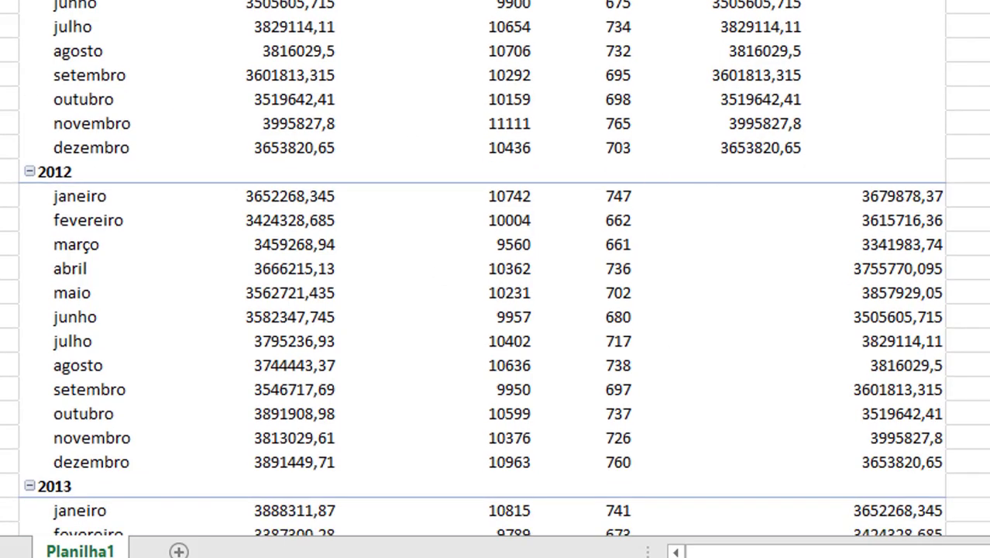
pyautogui.click(898, 197)
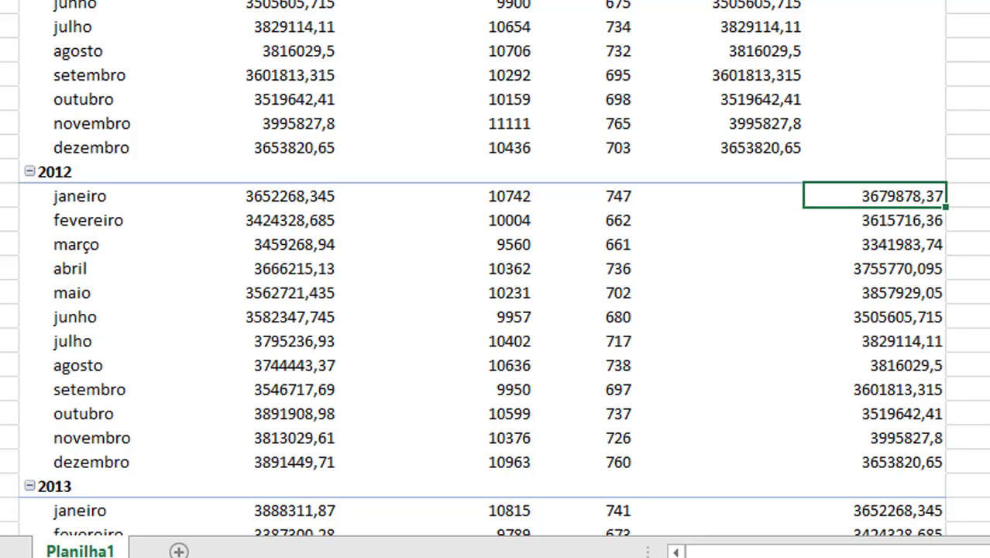
pyautogui.scroll(3, 482, 271)
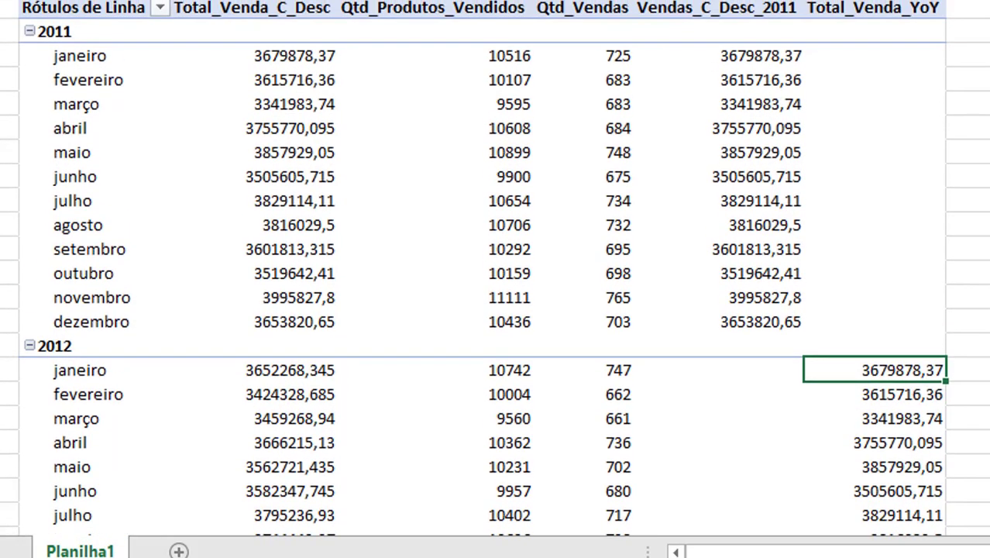
pyautogui.scroll(-5, 482, 271)
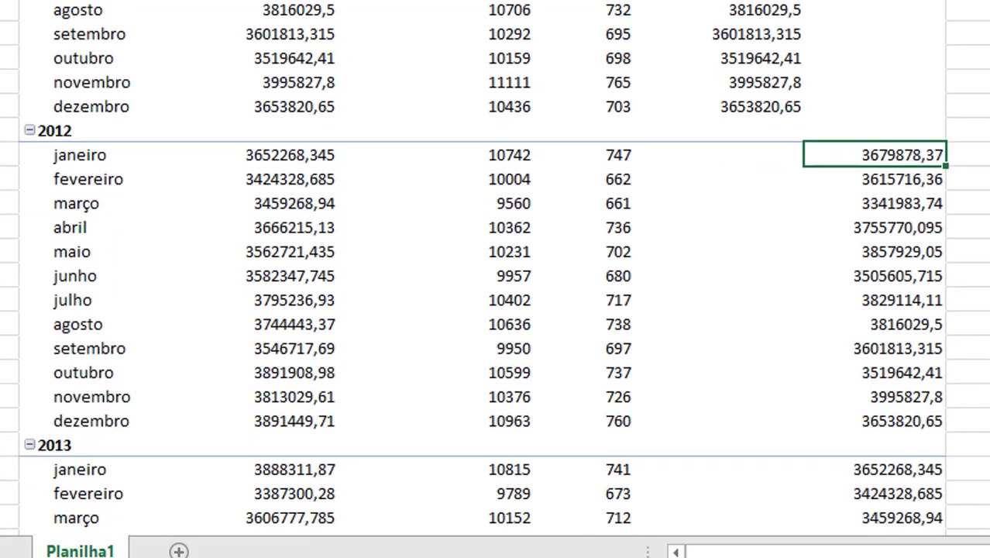
pyautogui.scroll(-1, 785, 347)
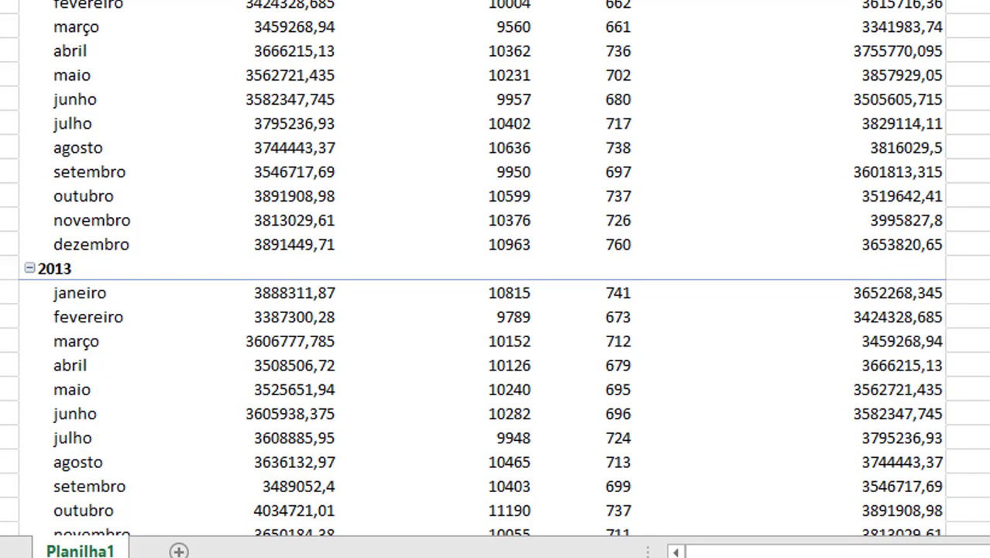
pyautogui.scroll(1, 495, 268)
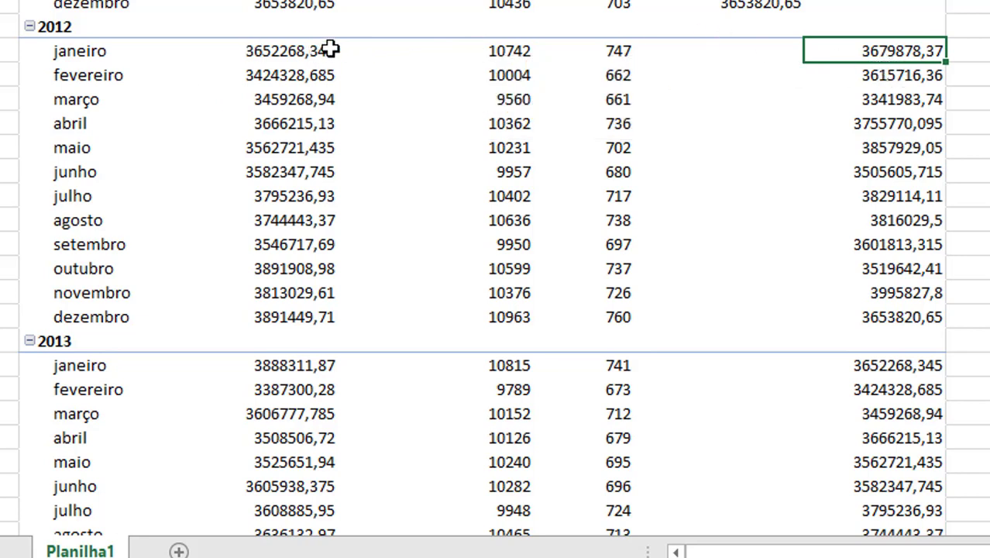
pyautogui.moveTo(326, 49)
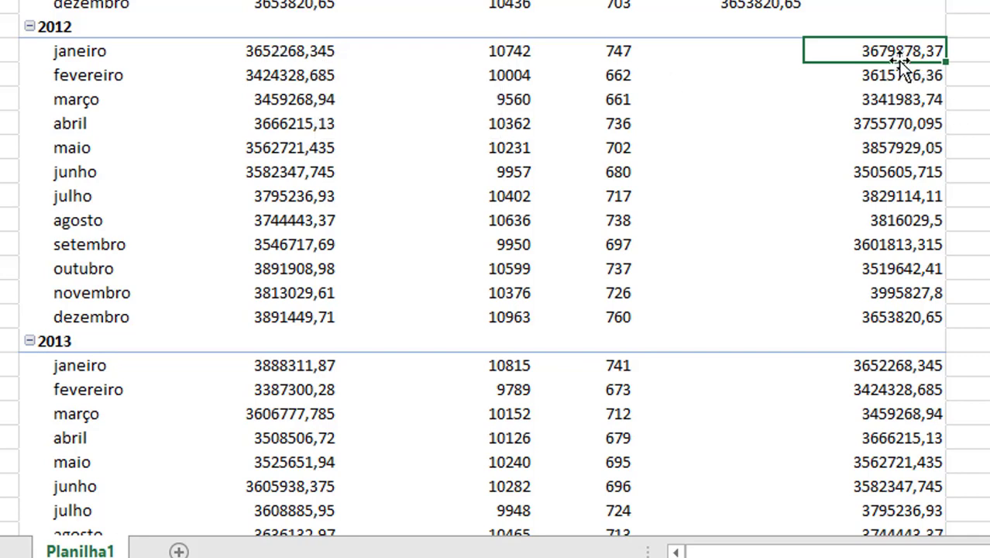
pyautogui.moveTo(516, 17)
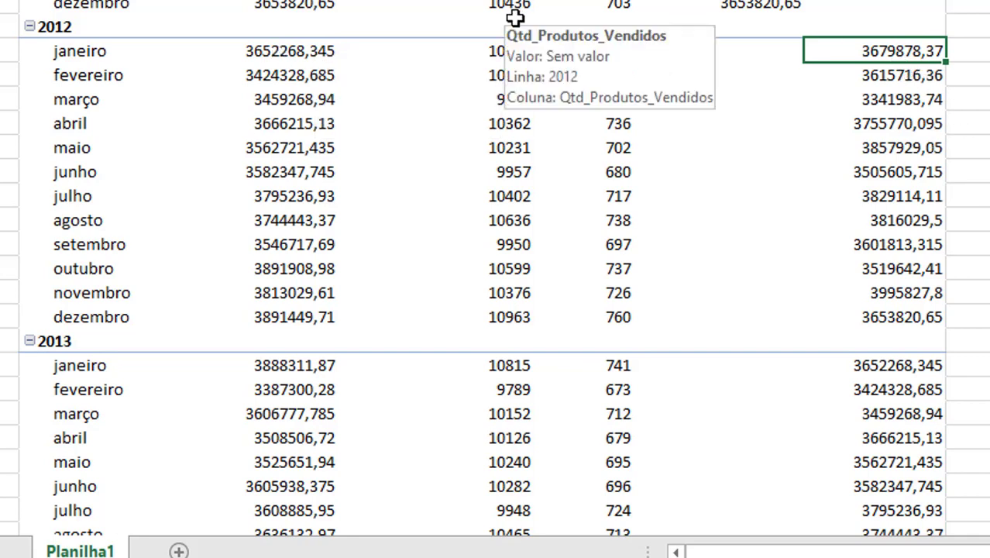
pyautogui.moveTo(603, 51)
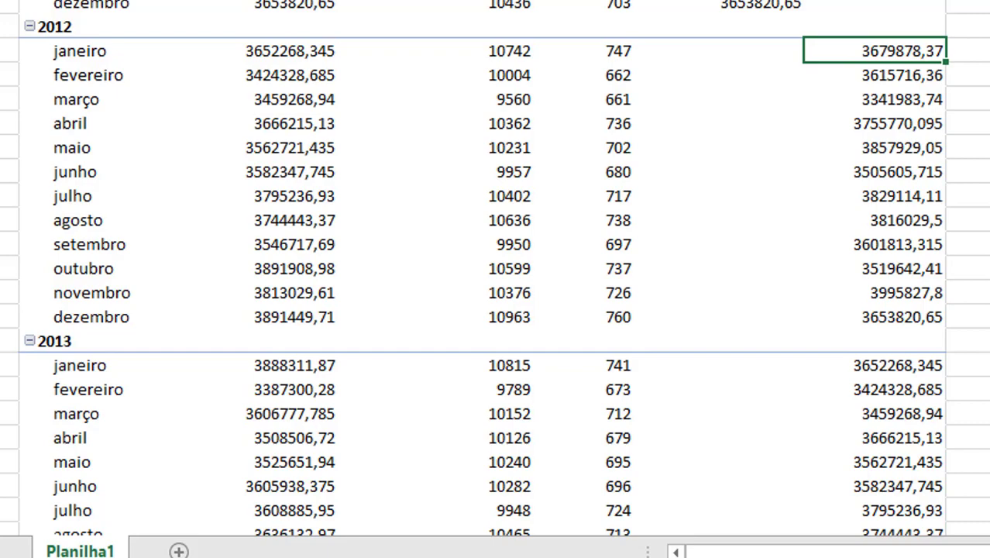
pyautogui.hotkey('alt', 'Tab')
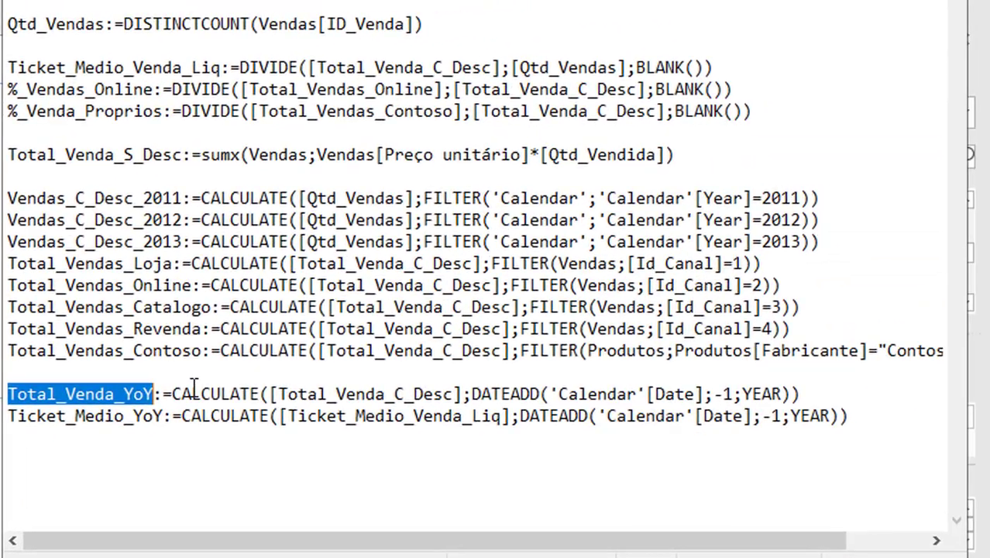
# Examine the Ticket_Medio_YoY formula's [Ticket_Medio_Venda_Liq] expression and DATEADD filter, along with the rest of the Notepad measure list
pyautogui.moveTo(521, 416); pyautogui.dragTo(597, 418)
pyautogui.click(684, 416)
pyautogui.moveTo(280, 416); pyautogui.dragTo(516, 420)
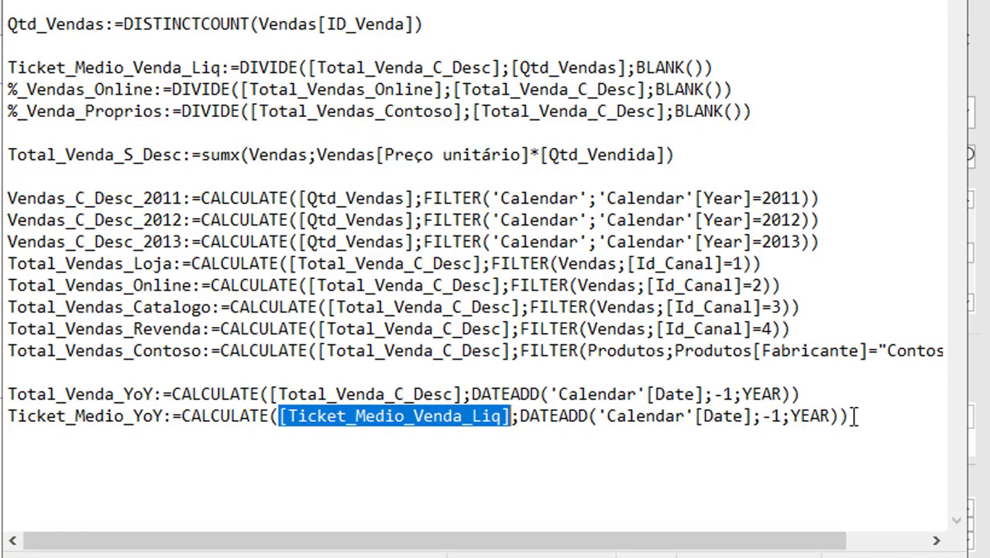
pyautogui.hotkey('ctrl', 'a')
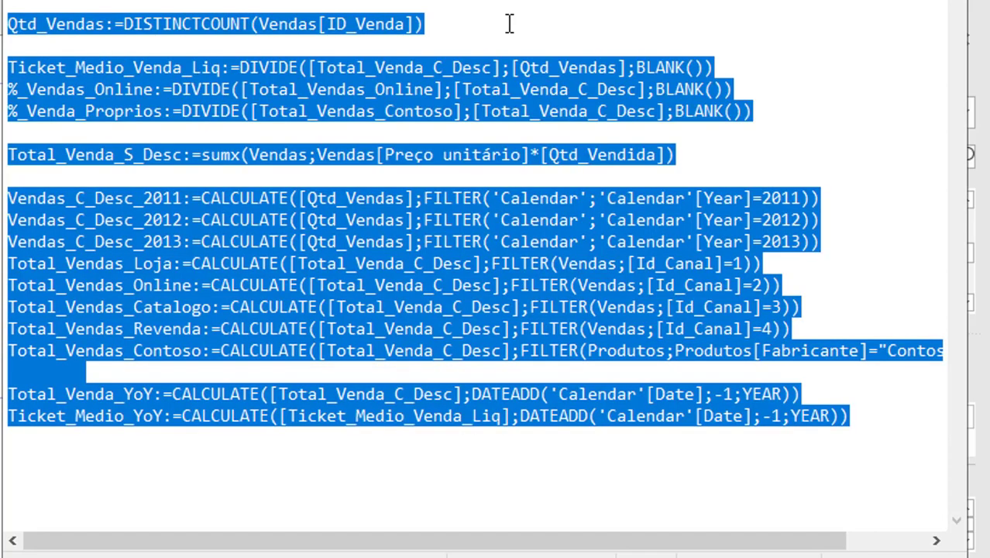
pyautogui.click(510, 24)
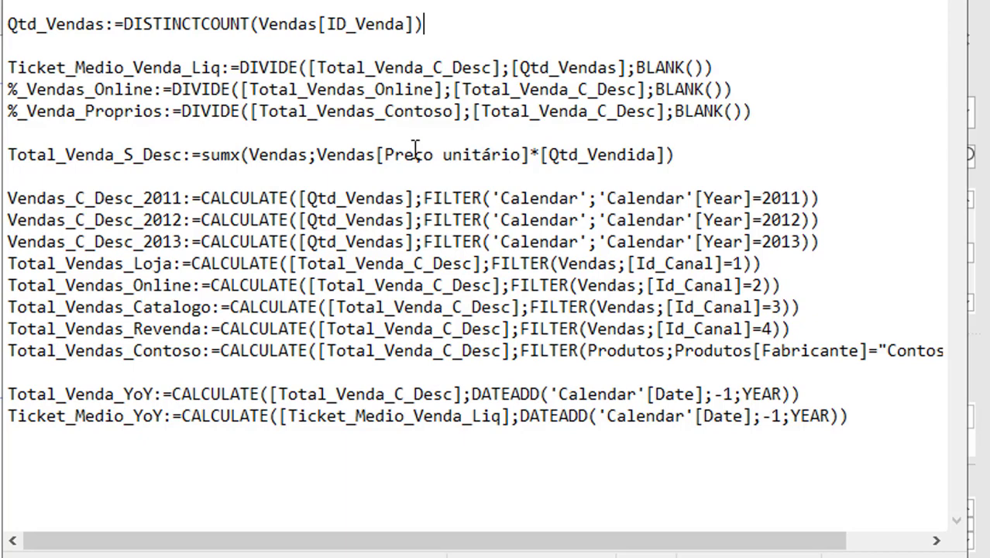
# Copy the Total_Vendas_Contoso formula from Notepad and paste it into the formula of the empty Power Pivot cell below Total_Venda_YoY
pyautogui.moveTo(12, 351); pyautogui.dragTo(761, 370)
pyautogui.moveTo(983, 362); pyautogui.dragTo(952, 353)
pyautogui.hotkey('ctrl', 'c')
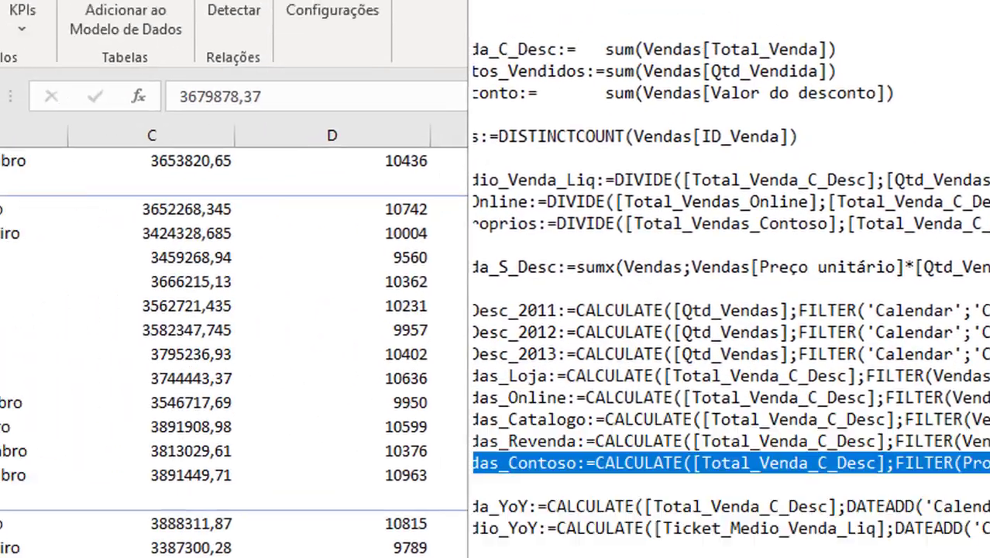
pyautogui.hotkey('alt', 'Tab')
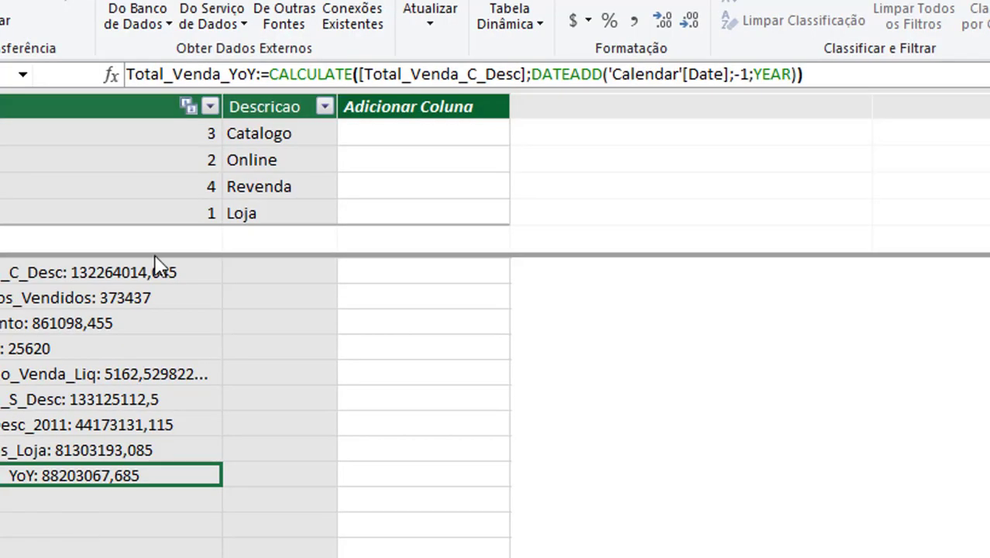
pyautogui.click(37, 498)
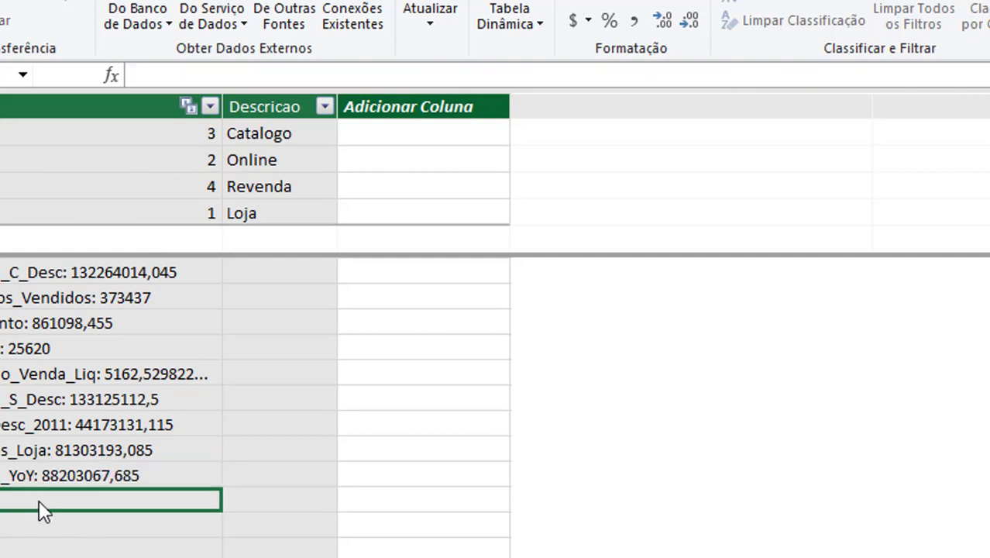
pyautogui.click(229, 78)
pyautogui.hotkey('ctrl', 'v')
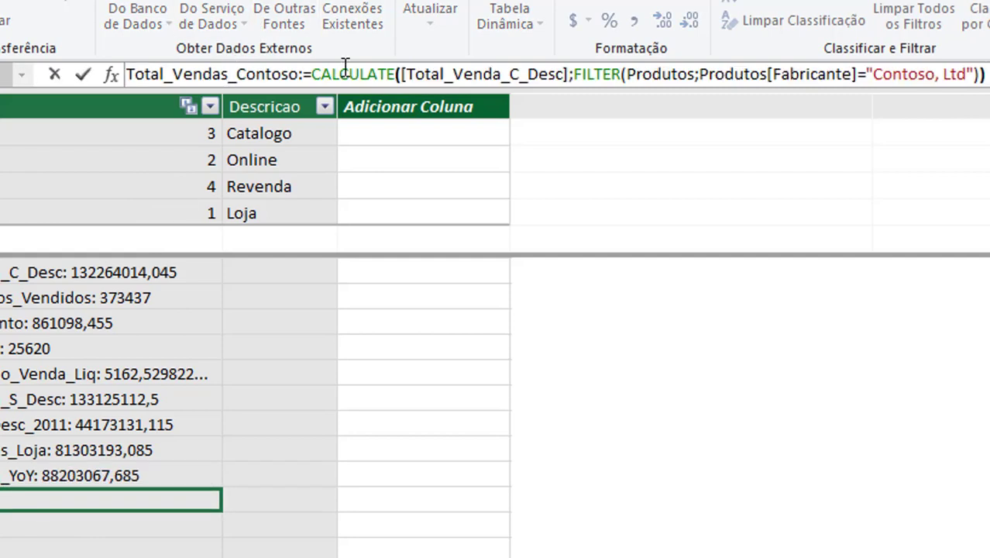
# Put the FILTER argument on its own line aligned inside CALCULATE, and review its Produtos table and Fabricante condition
pyautogui.moveTo(407, 75); pyautogui.dragTo(563, 75)
pyautogui.click(575, 75)
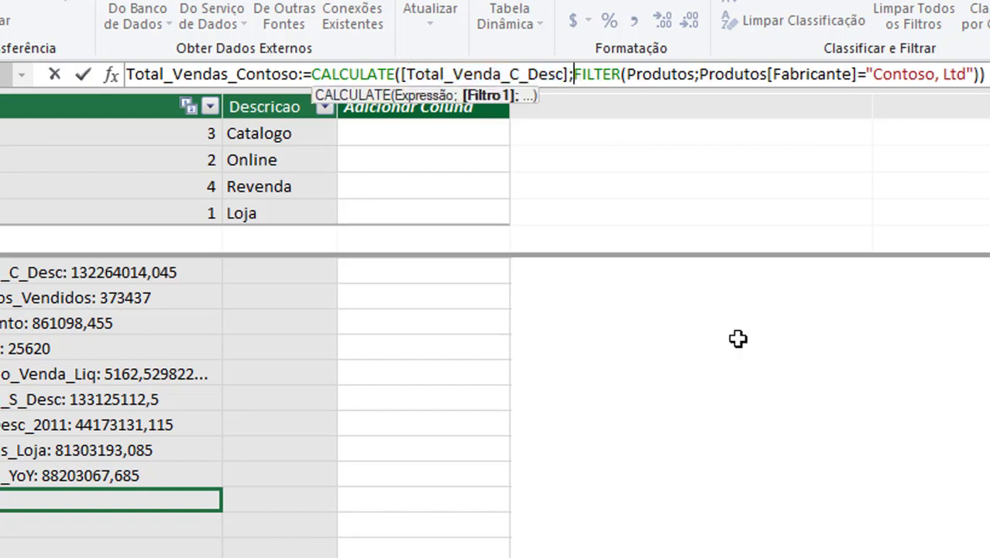
pyautogui.hotkey('shift', 'Return')
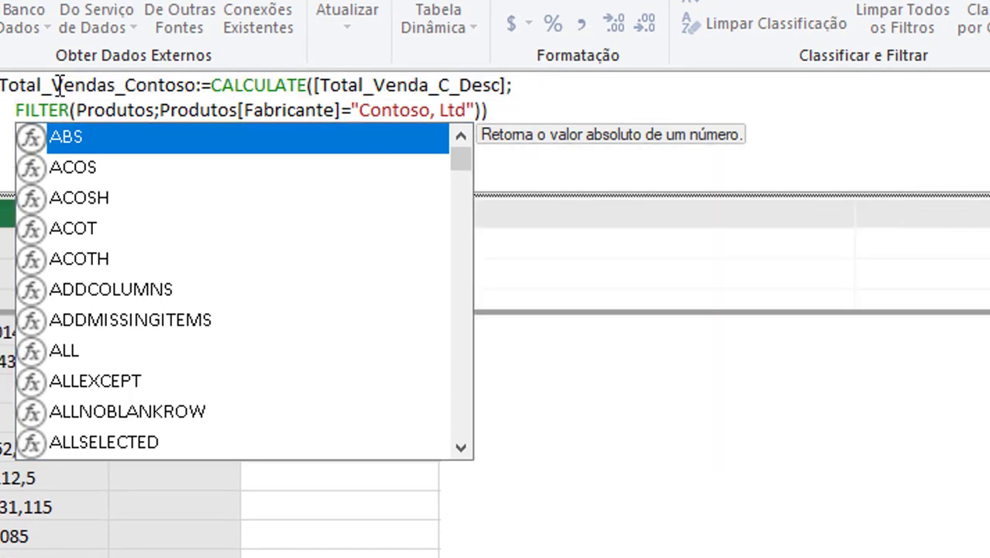
pyautogui.click(47, 118)
pyautogui.press('Home')
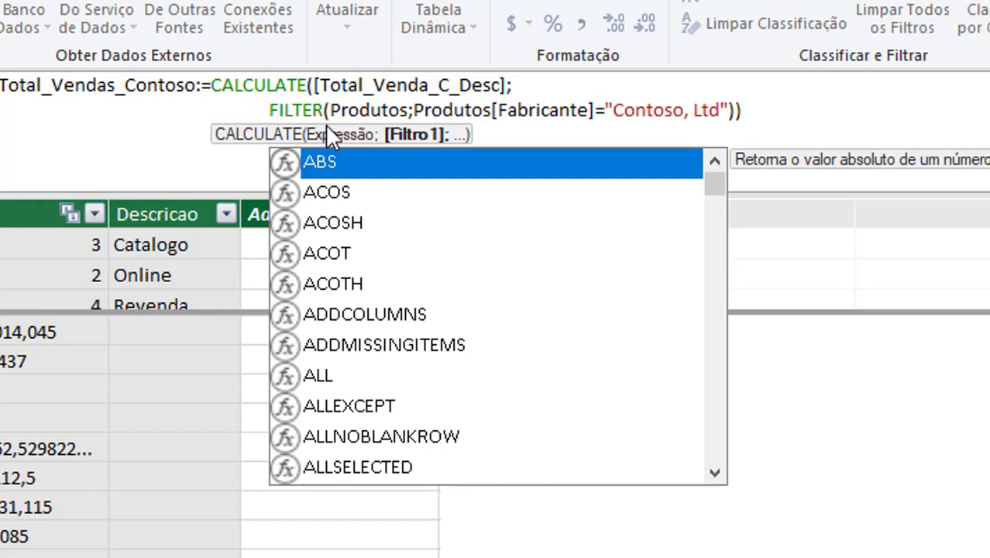
pyautogui.click(350, 113)
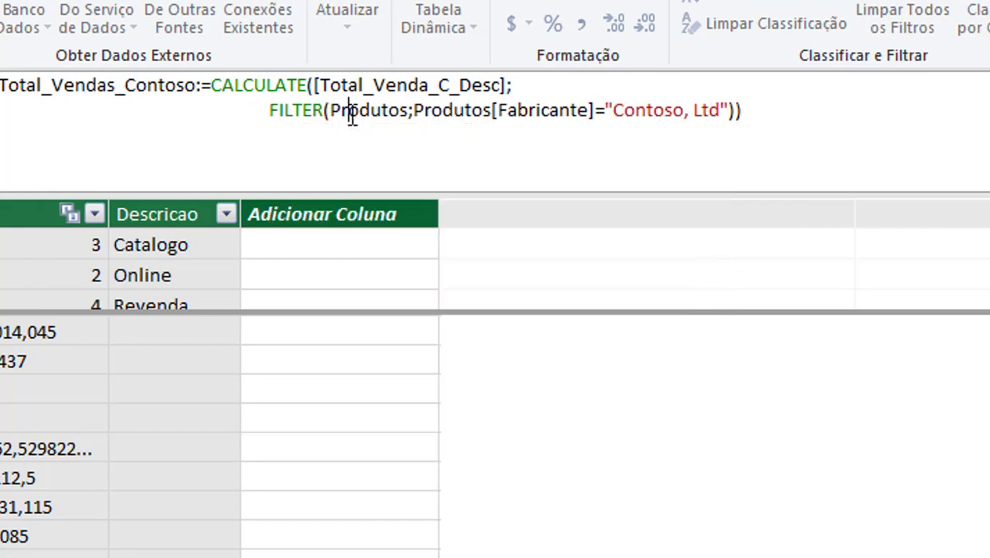
pyautogui.click(441, 114)
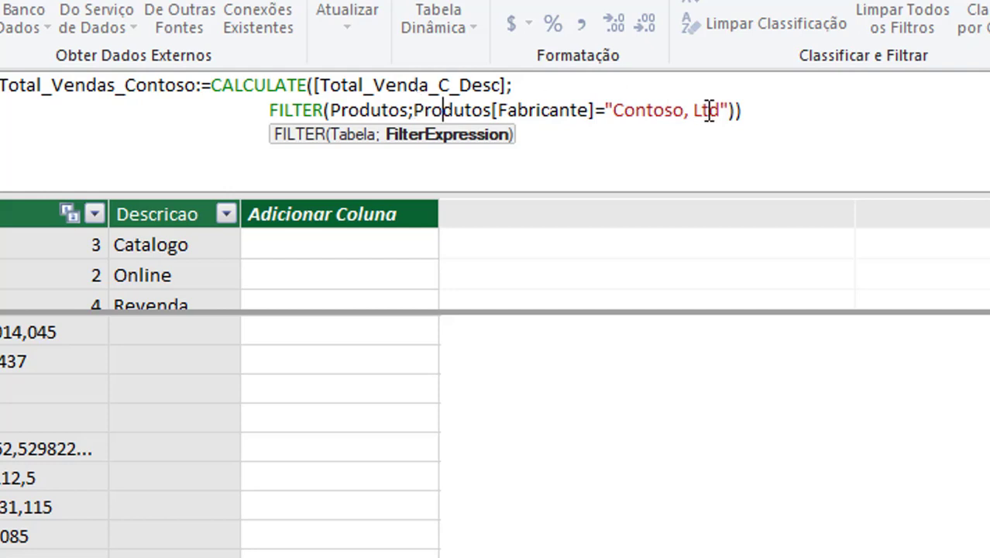
pyautogui.click(734, 111)
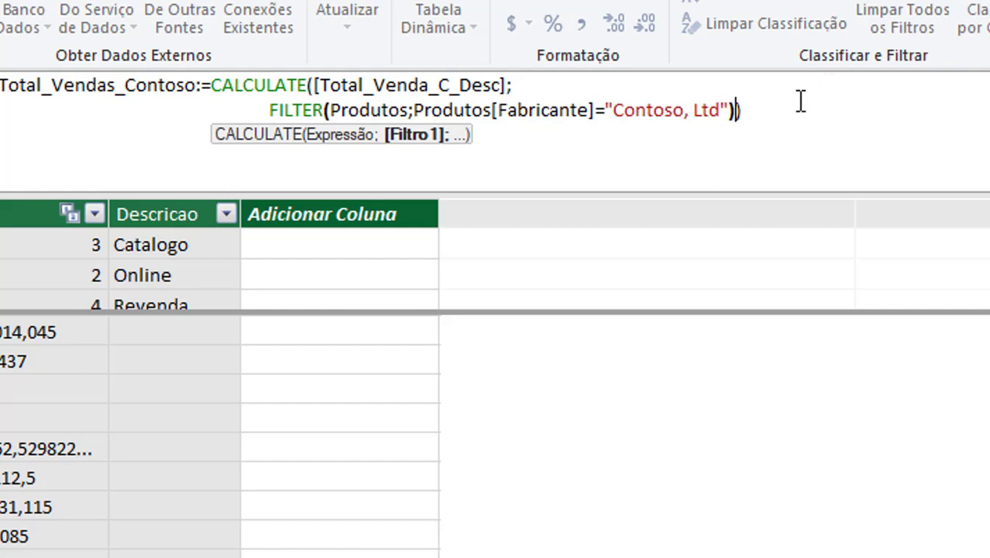
# Cut the whole formula to the clipboard, and widen the Grupo column of the Produtos table to read its Screen entries
pyautogui.hotkey('ctrl', 'a')
pyautogui.hotkey('ctrl', 'c')
pyautogui.press('Delete')
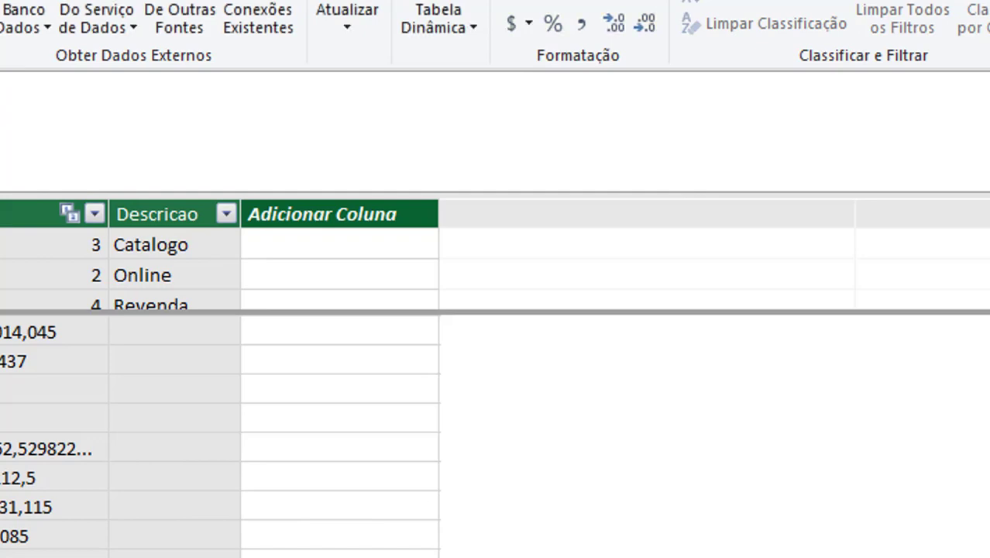
pyautogui.click(361, 530)
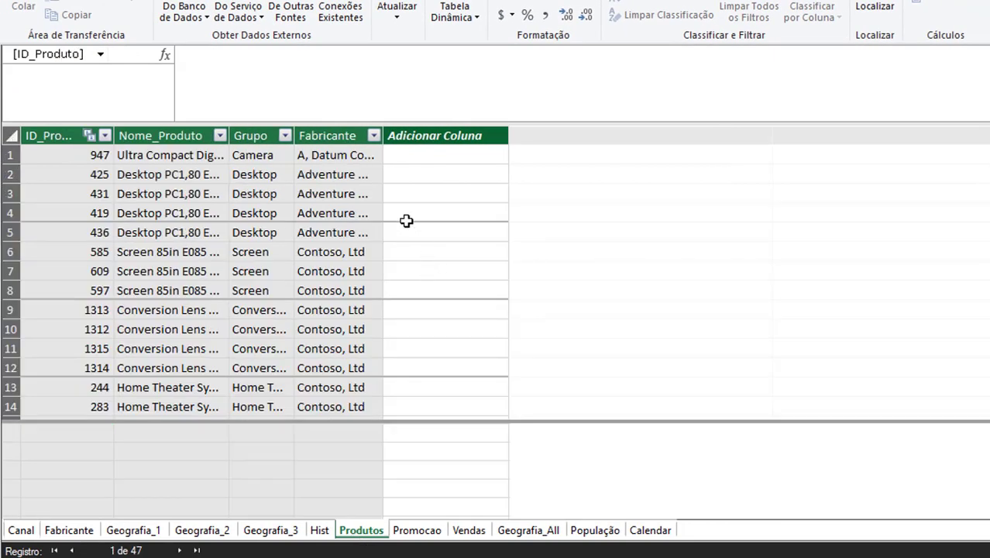
pyautogui.moveTo(290, 136); pyautogui.dragTo(385, 136)
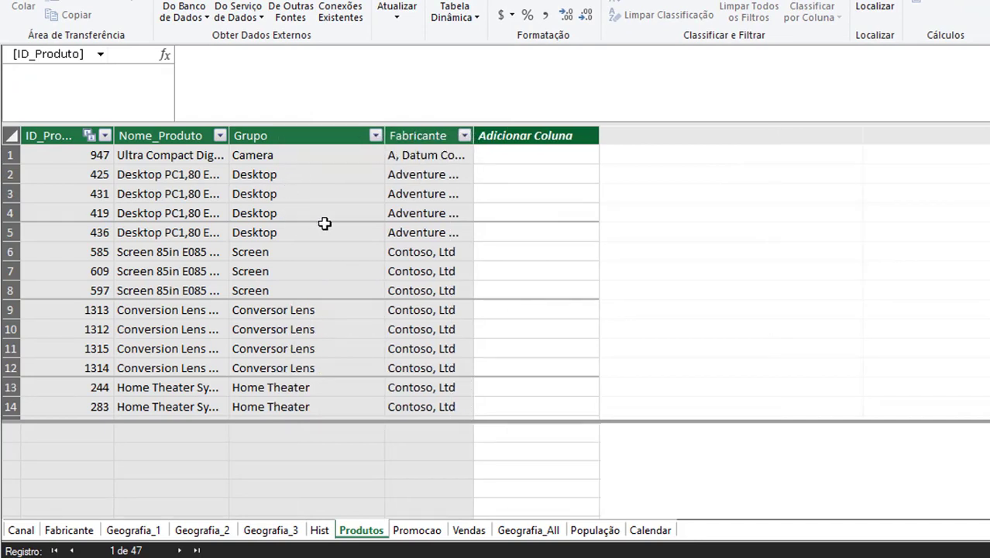
pyautogui.click(256, 253)
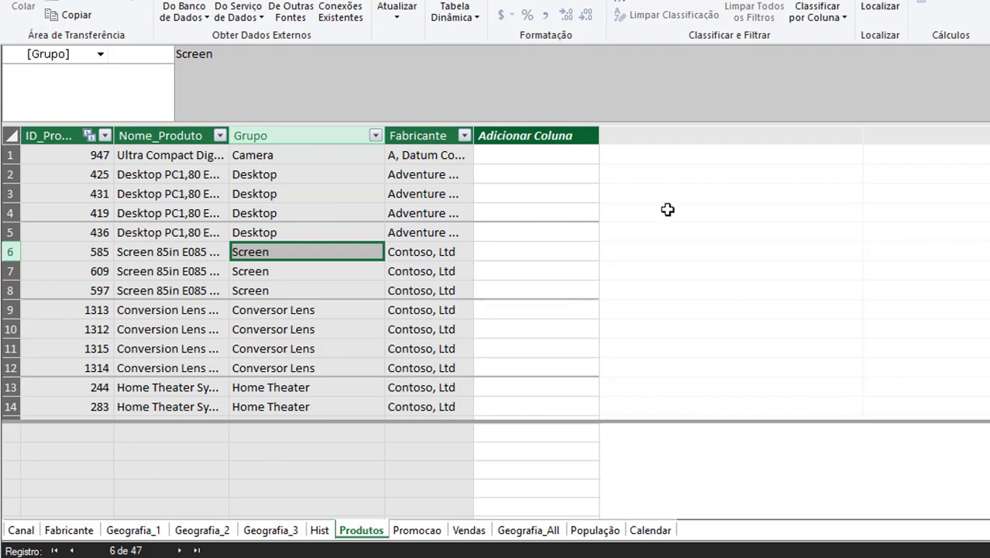
# Return to the Canal table, paste the formula into the empty cell below Total_Venda_YoY and set the cursor after "Contoso, Ltd"
pyautogui.click(24, 530)
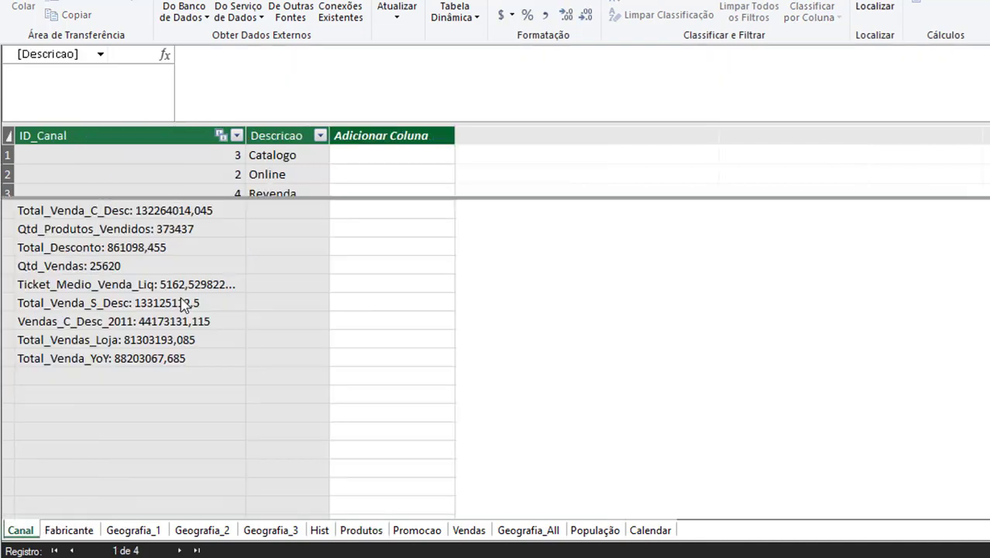
pyautogui.click(109, 376)
pyautogui.click(236, 98)
pyautogui.hotkey('ctrl', 'v')
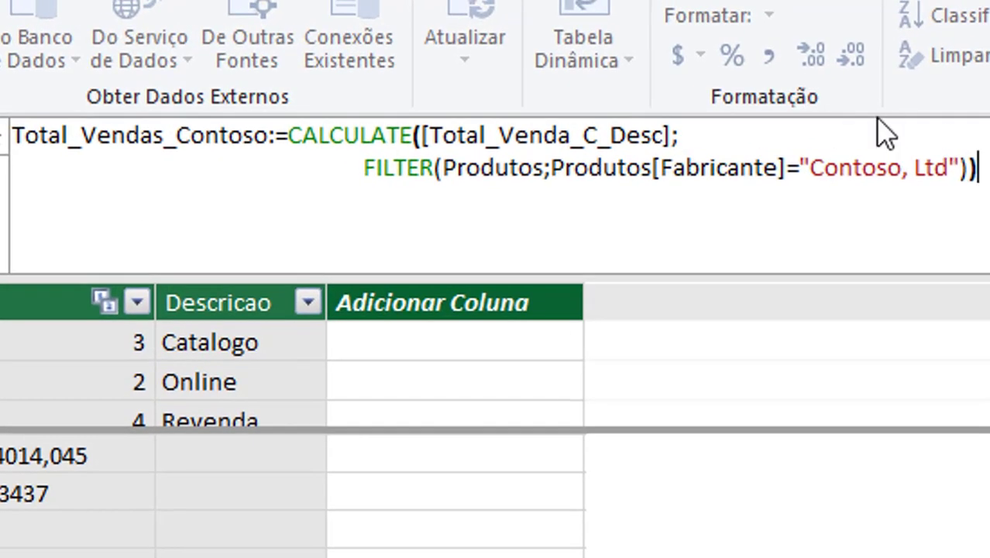
pyautogui.moveTo(552, 168); pyautogui.dragTo(969, 173)
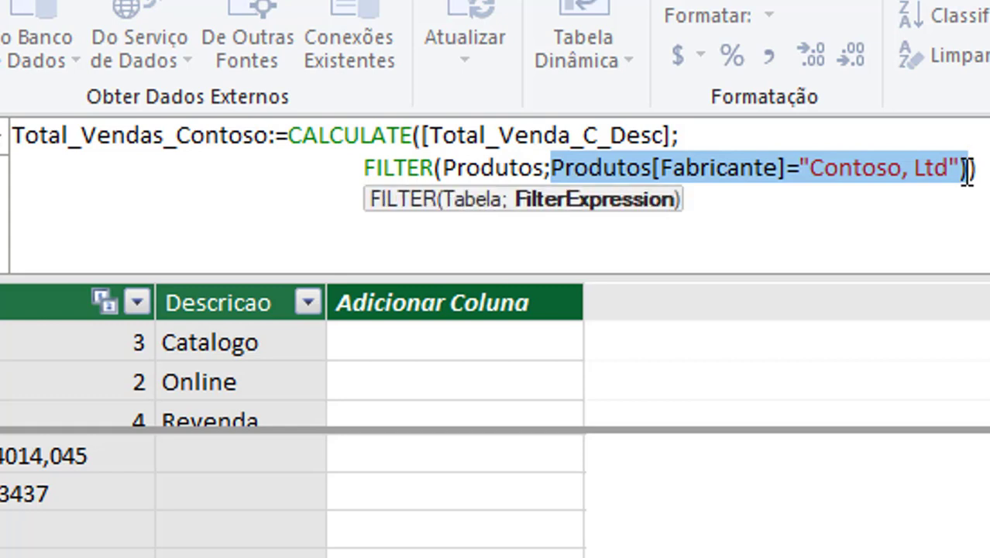
pyautogui.click(961, 170)
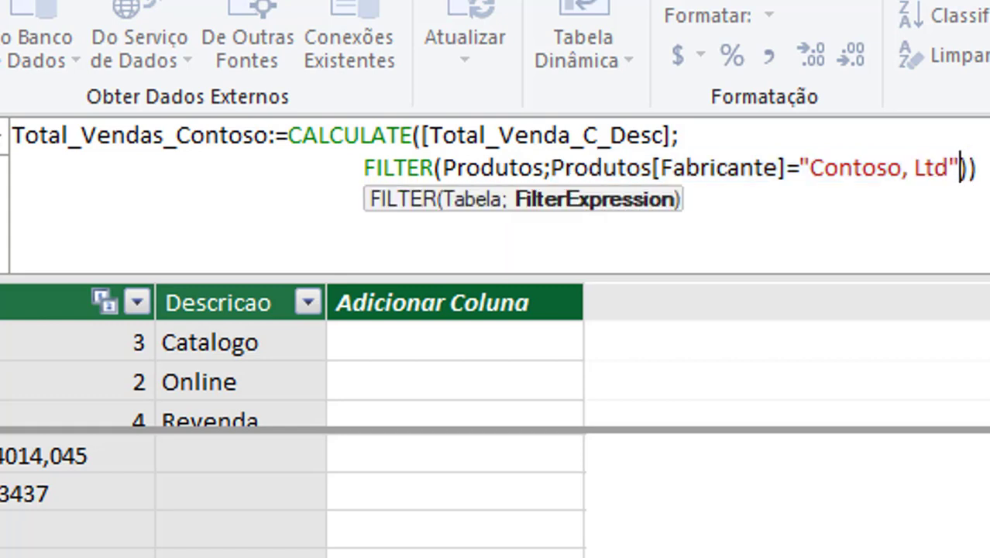
pyautogui.write('&&')
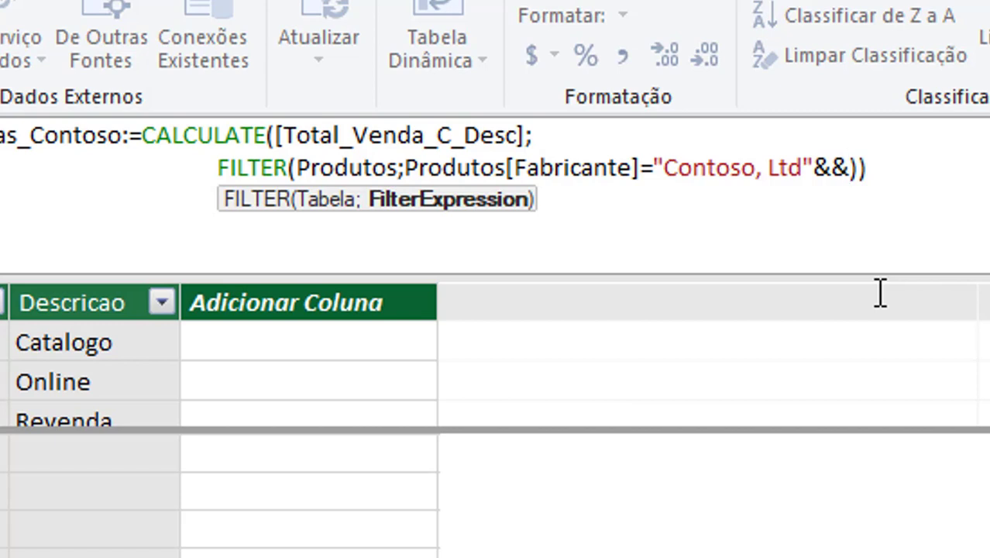
pyautogui.press('BackSpace')
pyautogui.press('BackSpace')
pyautogui.write('||')
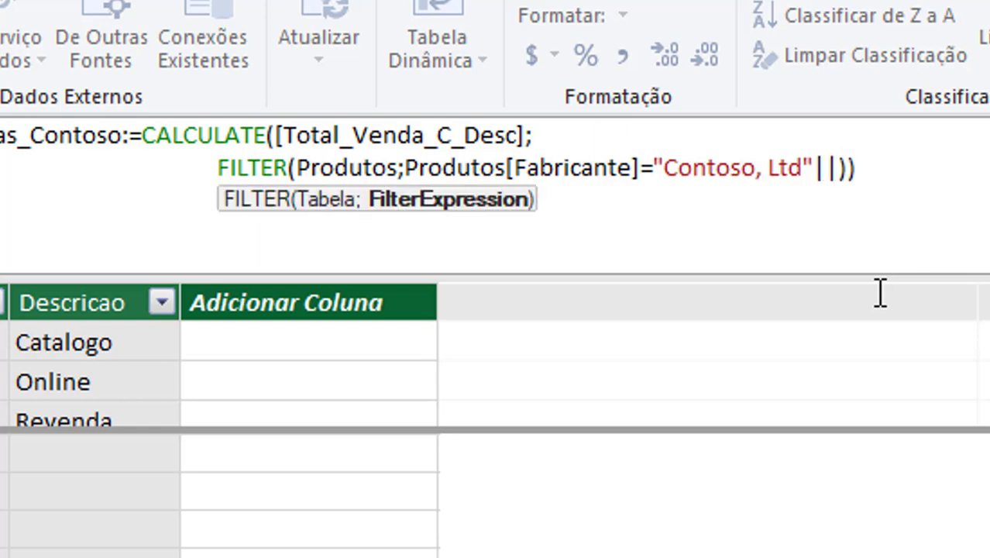
pyautogui.press('BackSpace')
pyautogui.press('BackSpace')
pyautogui.press('BackSpace')
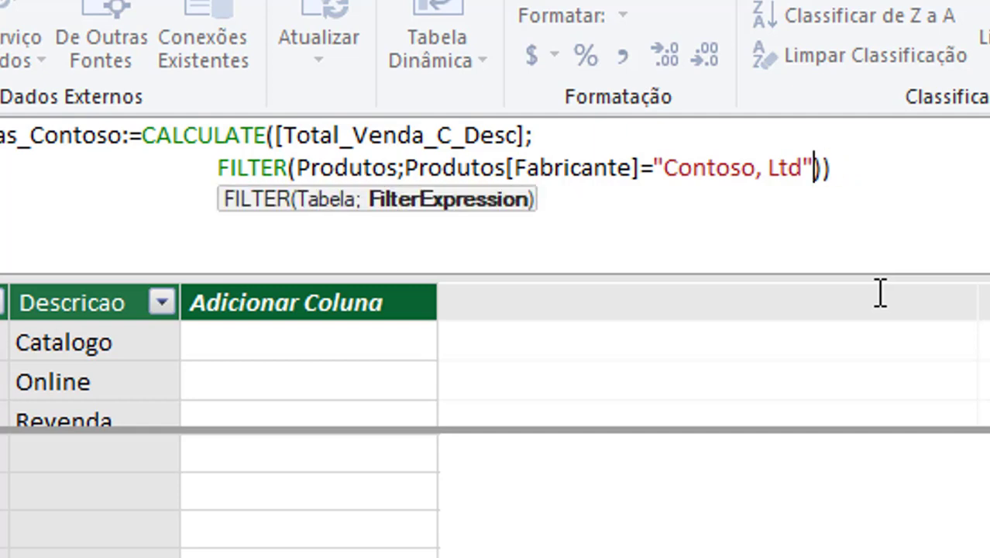
# Extend the FILTER expression after "Contoso, Ltd" with the second condition &&Produtos[Grupo]="Screen"
pyautogui.write('&&')
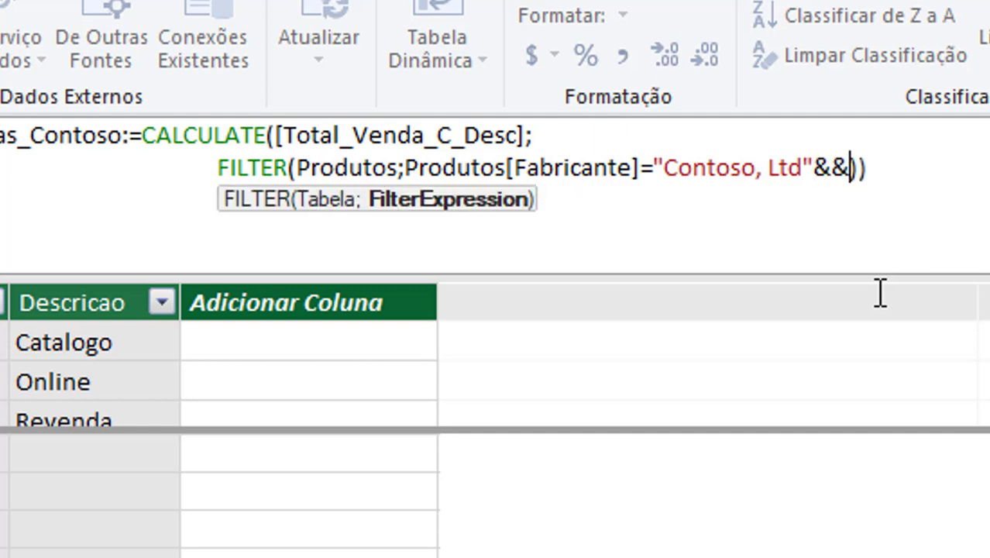
pyautogui.hotkey('ctrl', 'v')
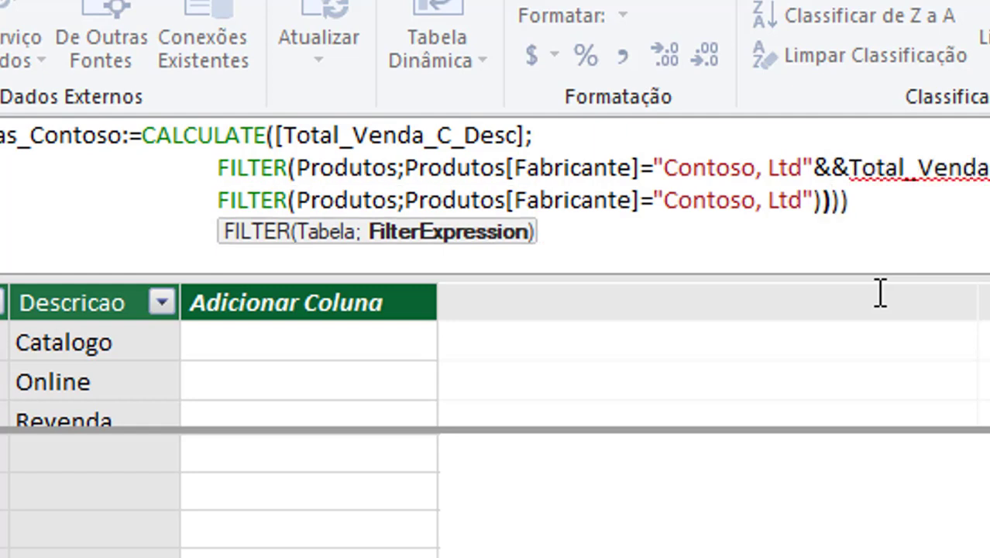
pyautogui.hotkey('ctrl', 'z')
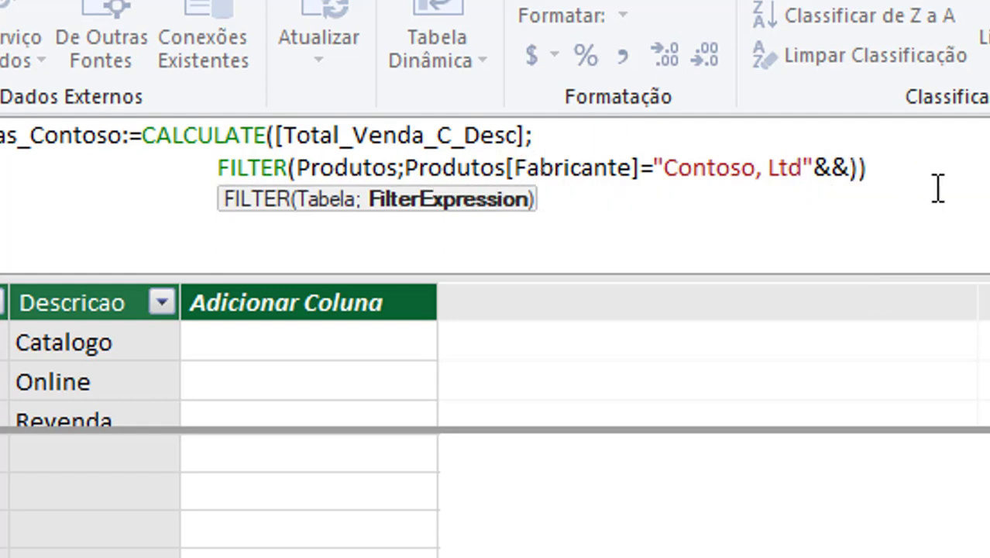
pyautogui.write('pro')
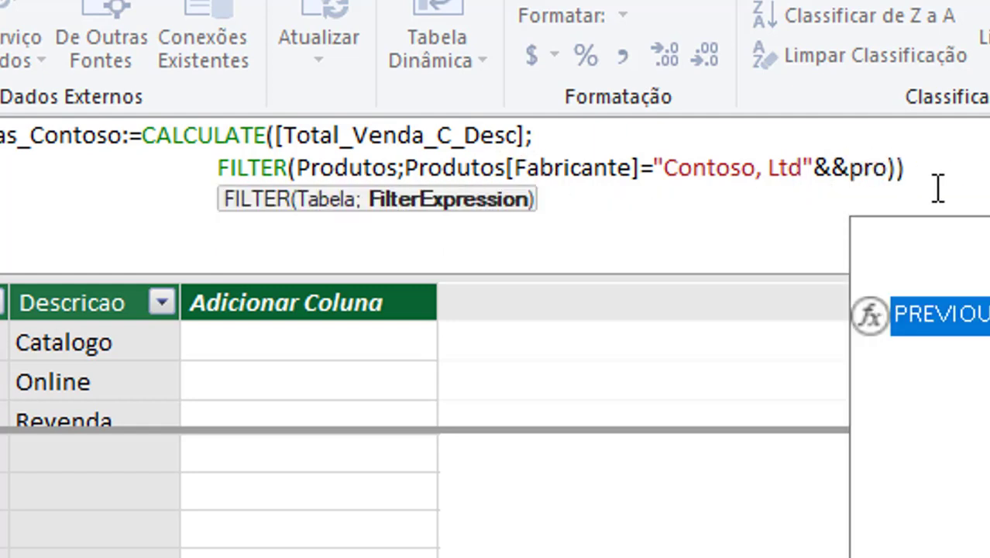
pyautogui.press('Down')
pyautogui.press('Down')
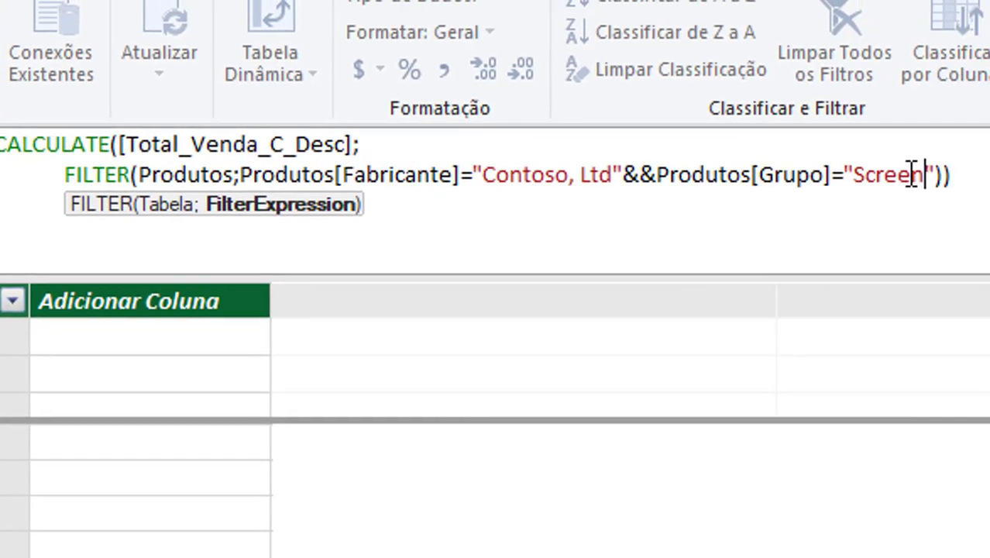
pyautogui.press('BackSpace')
pyautogui.press('BackSpace')
pyautogui.write('en')
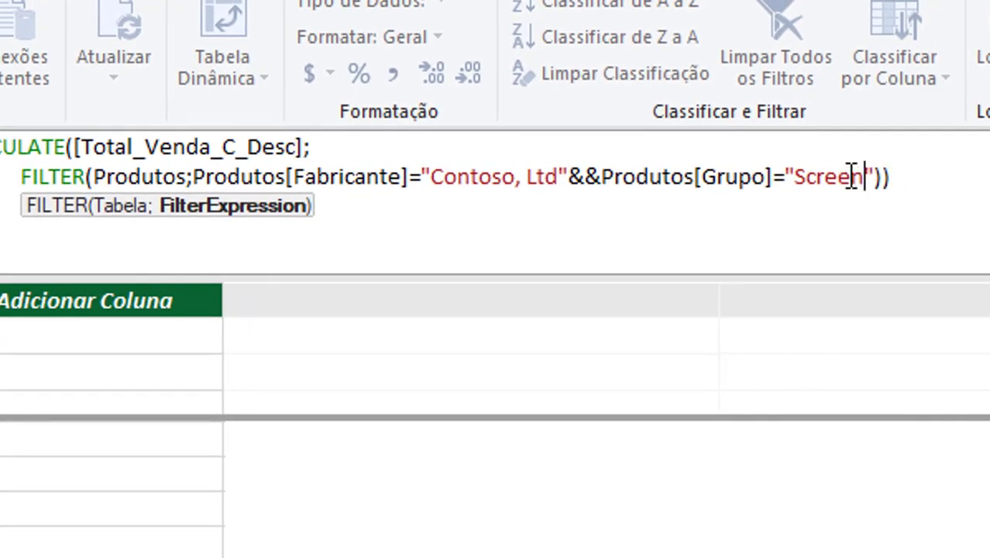
# Commit the measure, and edit its name in the formula to Total_Vendas_Contoso_Screen
pyautogui.press('Return')
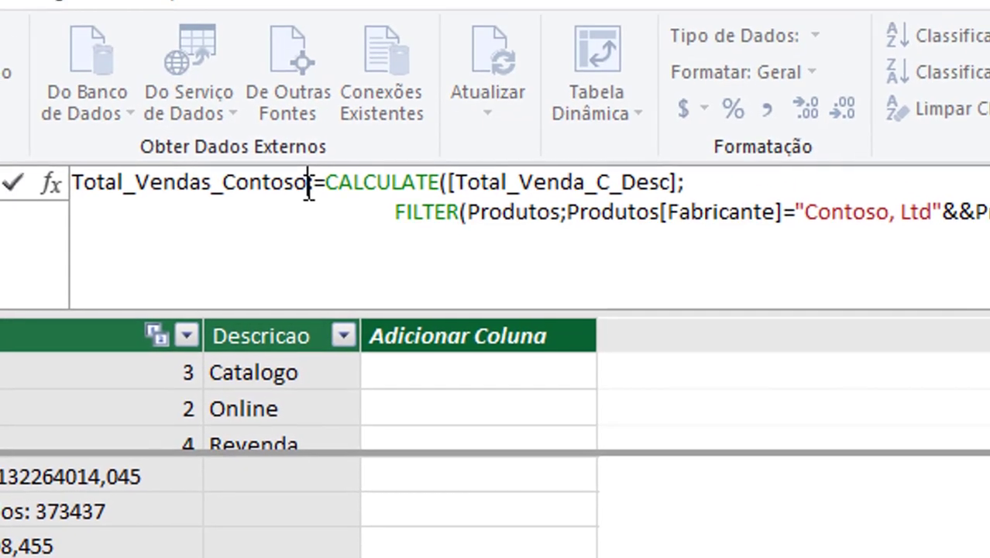
pyautogui.click(309, 189)
pyautogui.write('Screen')
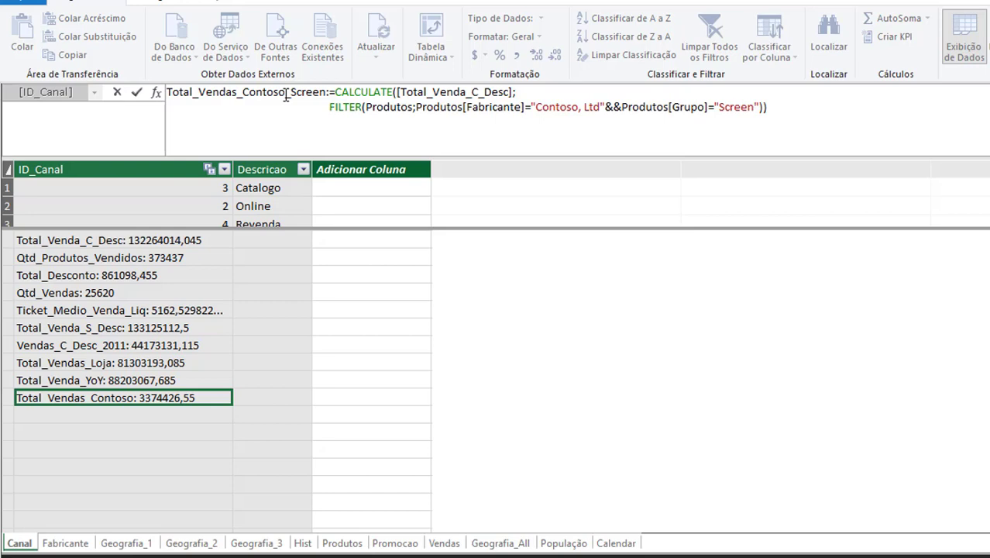
# Switch to Notepad, select the whole measure list for review and move the window so all formulas fit on screen
pyautogui.hotkey('alt', 'Tab')
pyautogui.moveTo(984, 423); pyautogui.dragTo(465, 71)
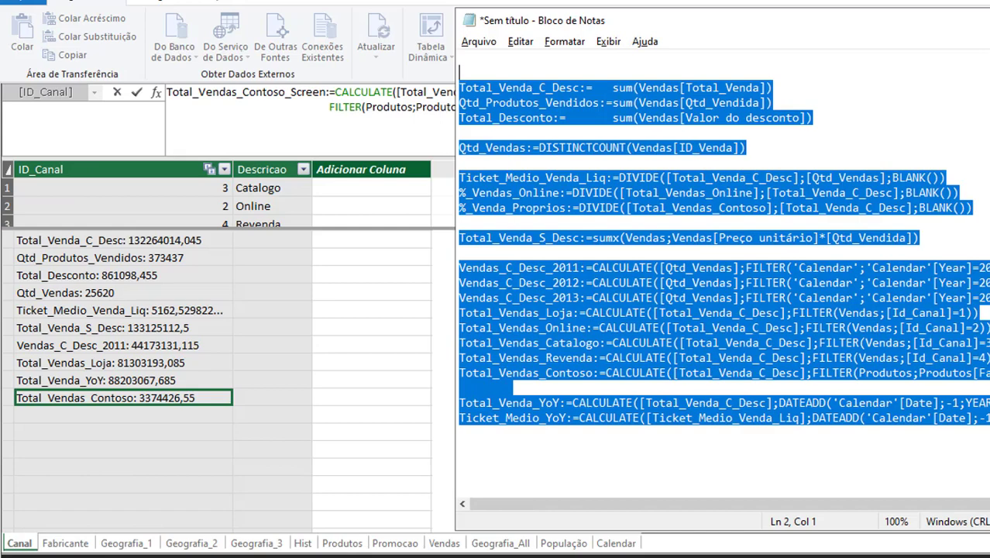
pyautogui.press('Right')
pyautogui.moveTo(581, 356); pyautogui.dragTo(459, 73)
pyautogui.moveTo(566, 17); pyautogui.dragTo(408, 2)
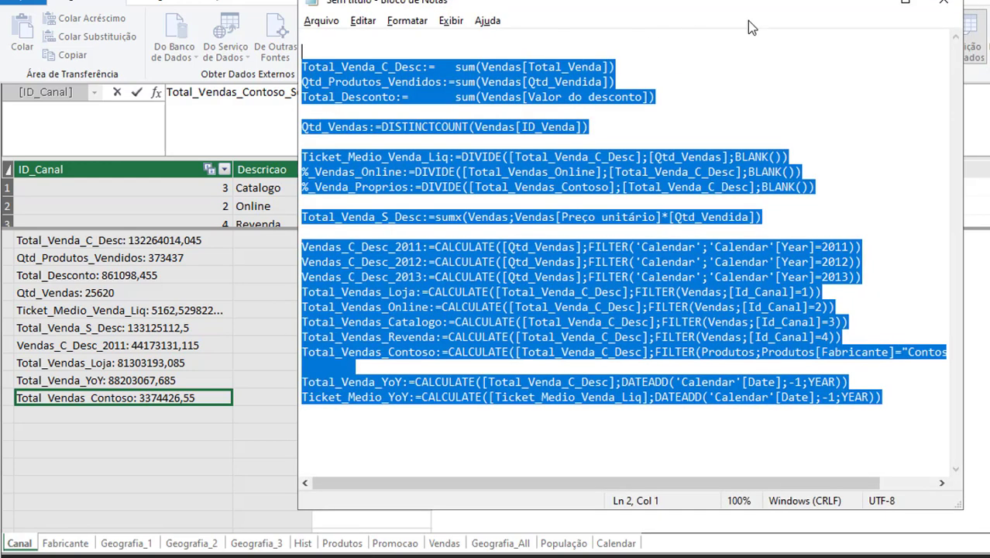